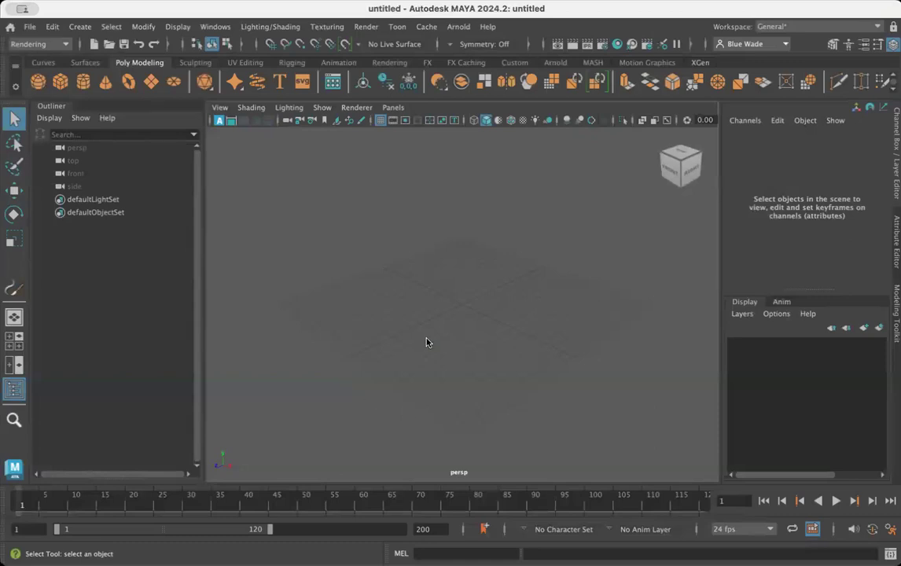
- Switch the menu set to Modeling
right_click_drag(477, 349, 629, 374, "alt")
left_click_drag(510, 394, 540, 395, "alt")
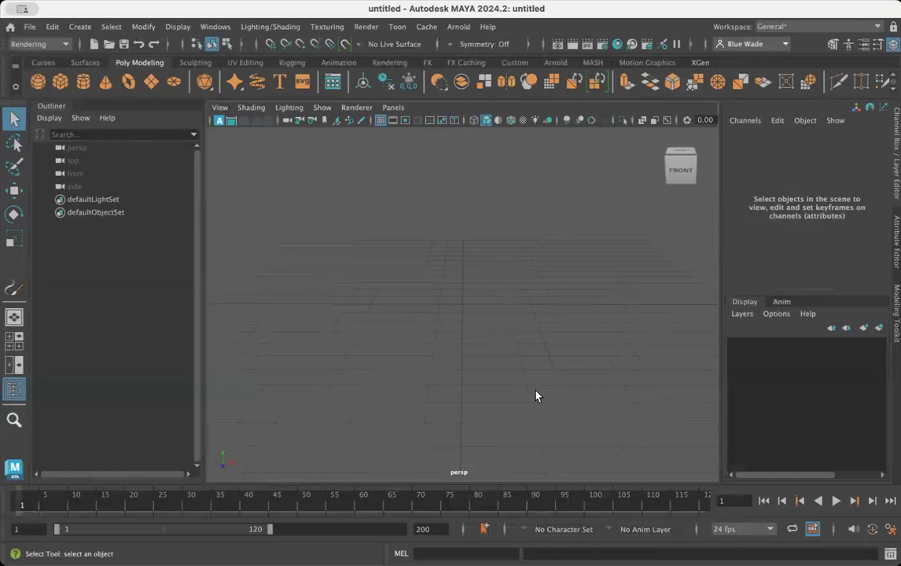
left_click_drag(520, 393, 524, 385, "alt")
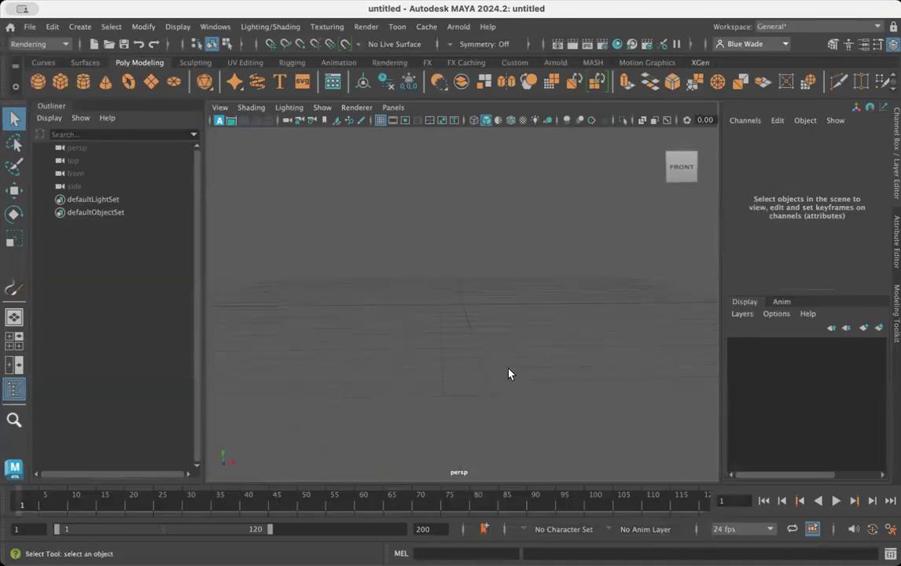
left_click(38, 44)
left_click(27, 58)
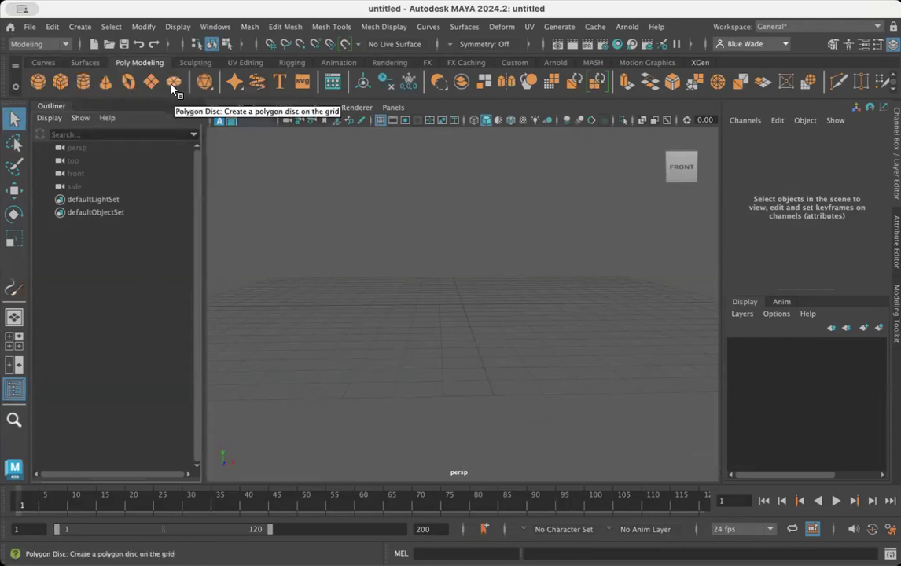
left_click(86, 31)
mouse_move(157, 75)
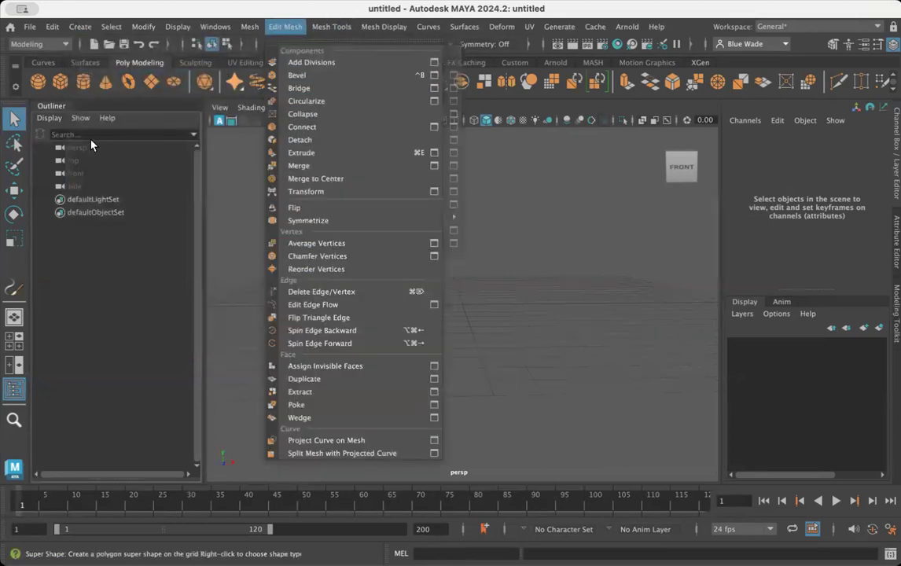
left_click(120, 298)
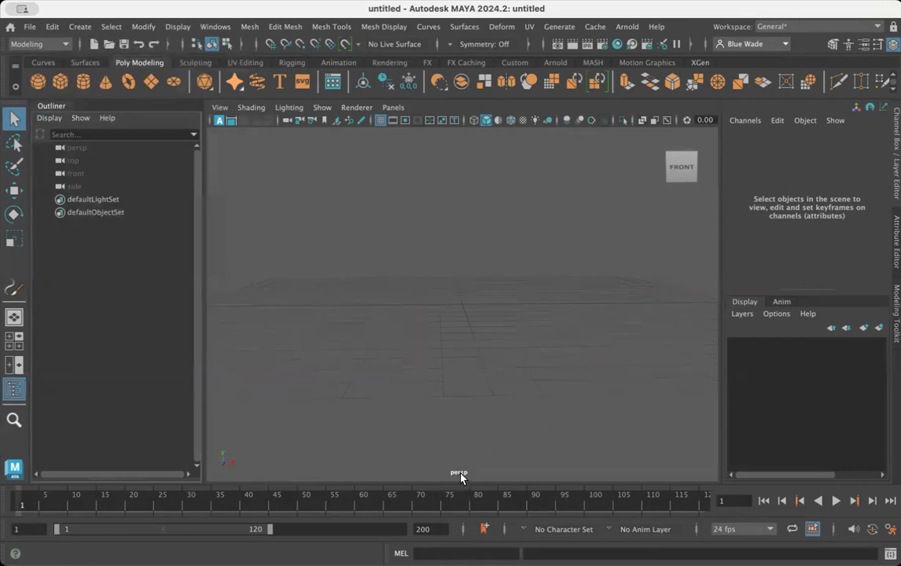
left_click_drag(459, 431, 426, 397, "alt")
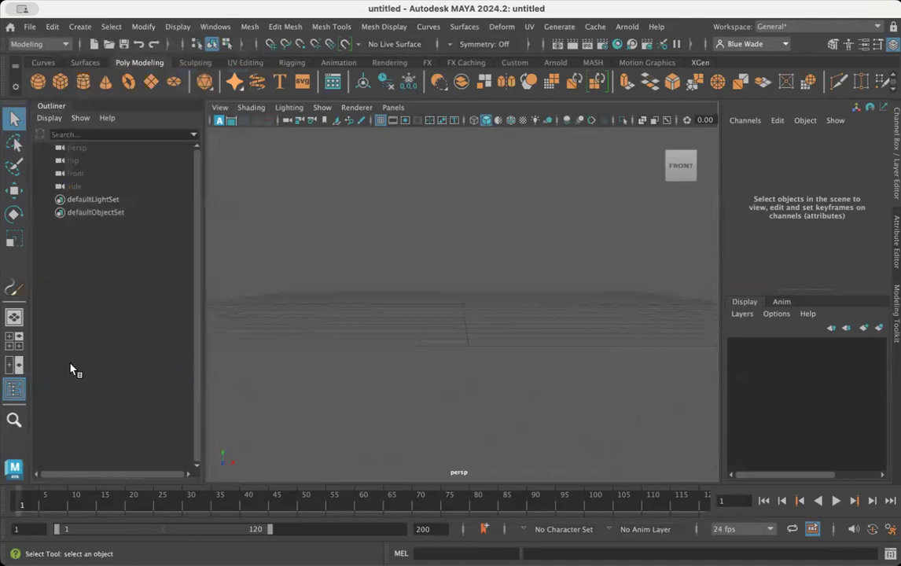
- Try a four-view layout with the top view changed to front and the upper views enlarged, and return to the single perspective view
left_click(13, 344)
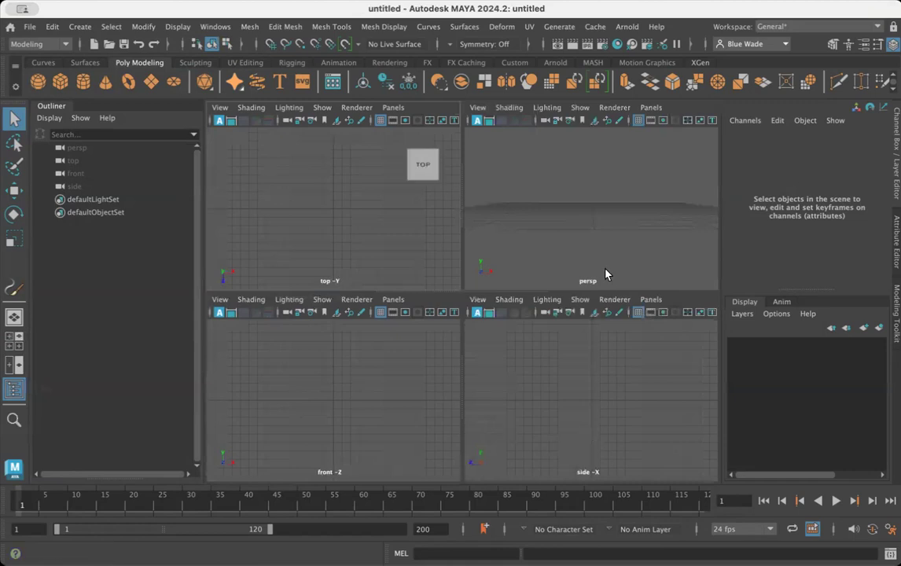
left_click_drag(580, 207, 659, 223, "alt")
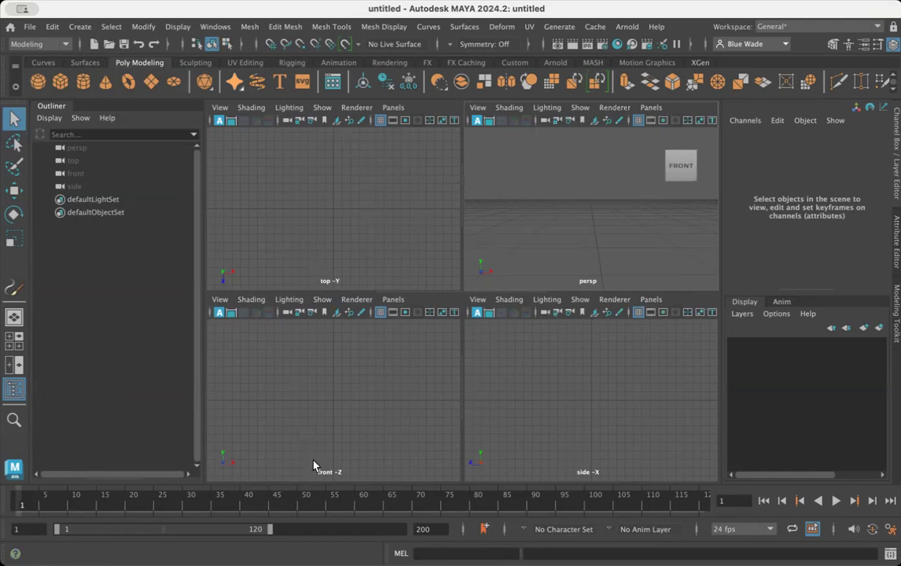
left_click(393, 107)
mouse_move(423, 137)
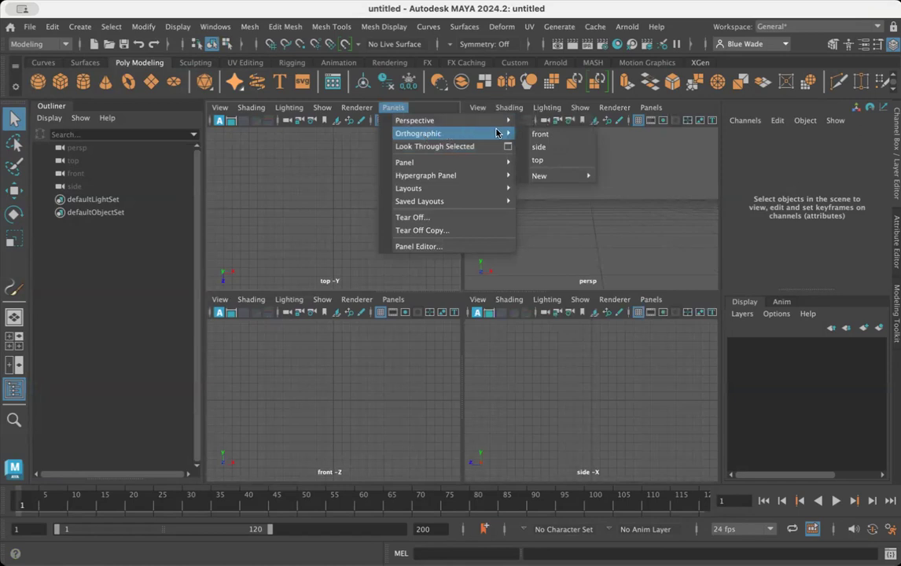
left_click(543, 135)
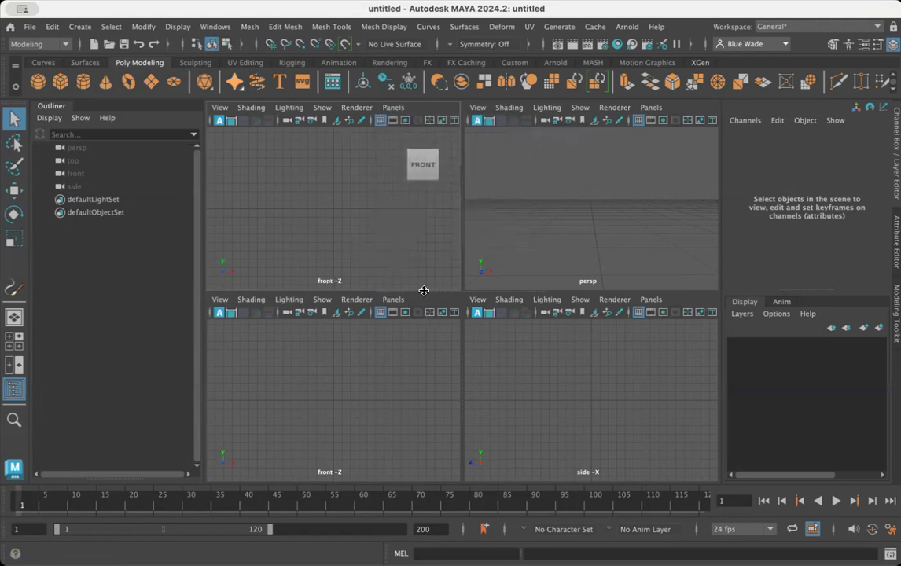
left_click_drag(423, 291, 404, 418)
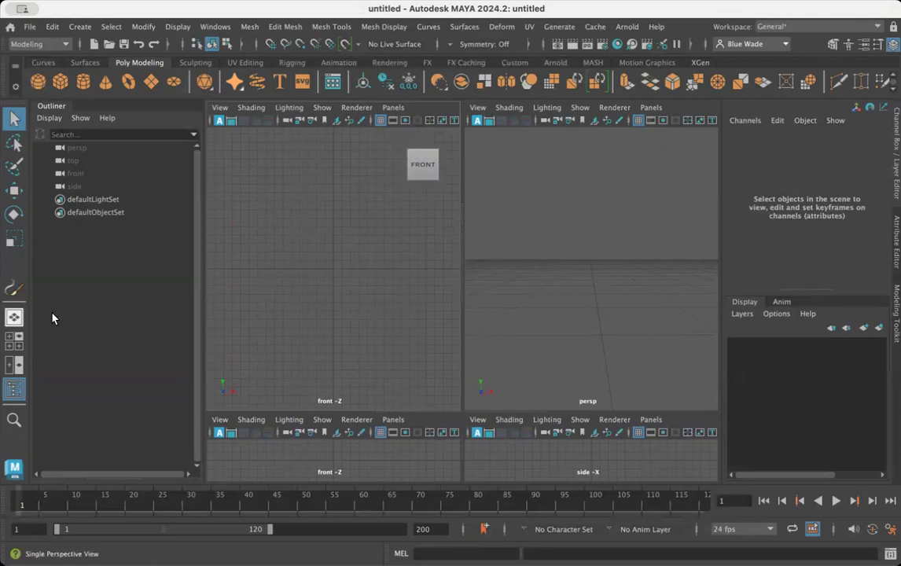
left_click(14, 317)
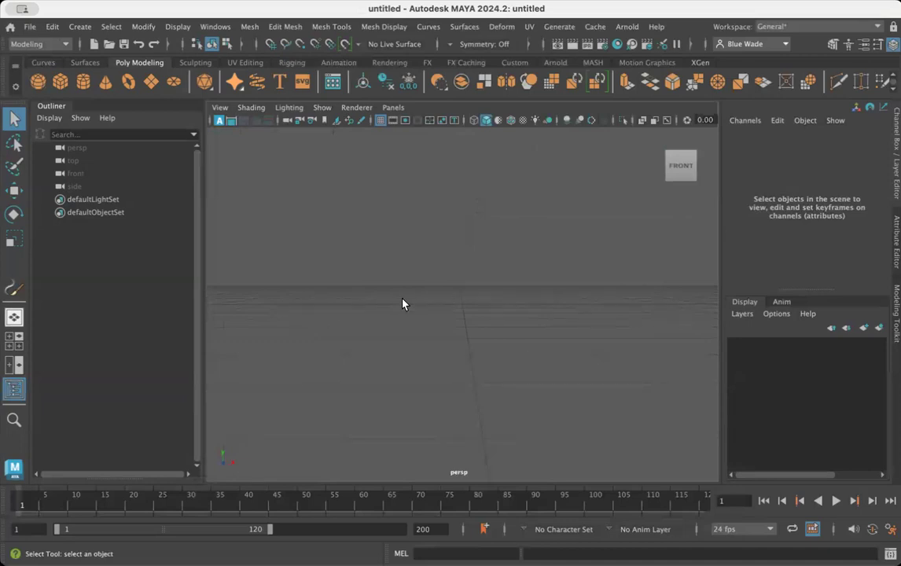
- Show the four-view layout, change the top view to the front orthographic view, and enlarge the front and perspective views
left_click(14, 340)
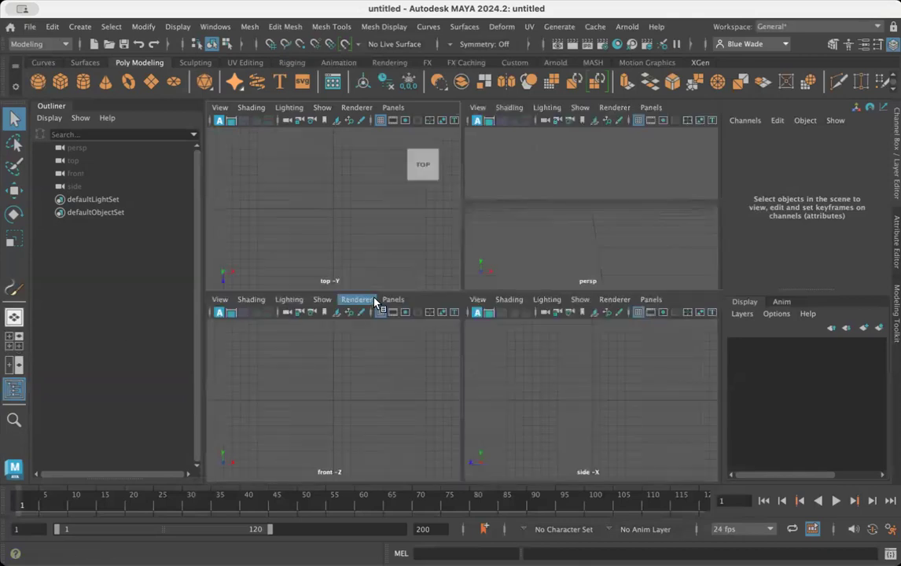
left_click(388, 108)
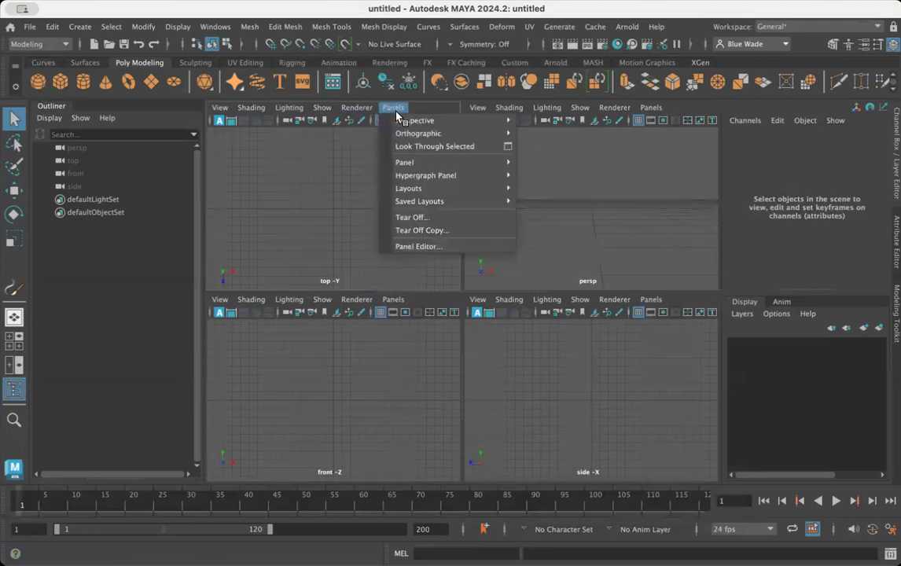
left_click(557, 141)
left_click_drag(445, 293, 390, 448)
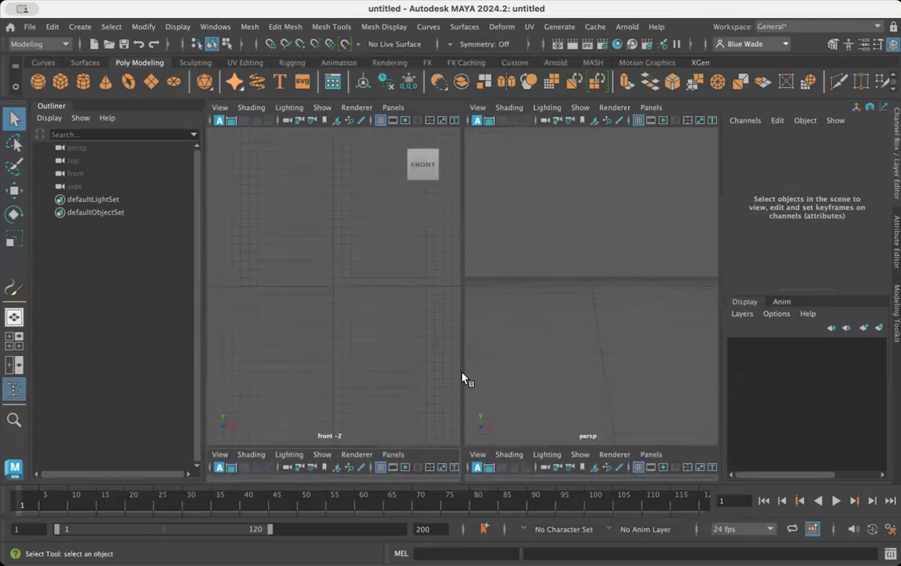
left_click(578, 336)
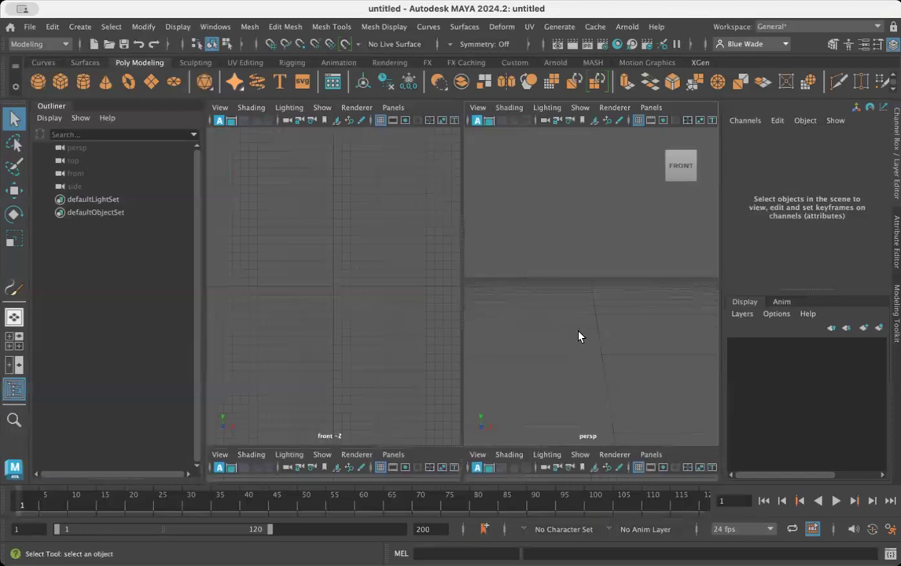
- Create a polygon cube and move it straight up to a Translate Y of about 1.5
left_click(62, 84)
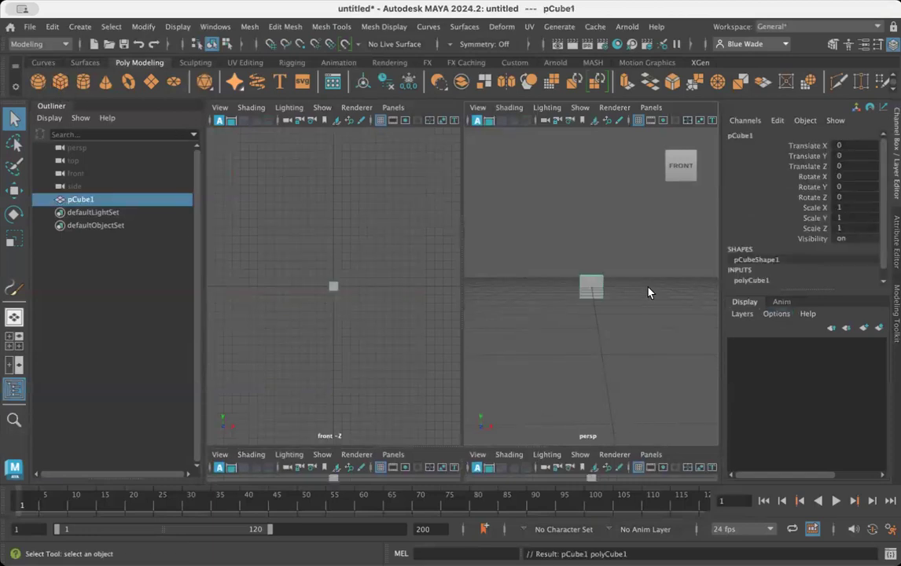
right_click_drag(604, 325, 709, 328, "alt")
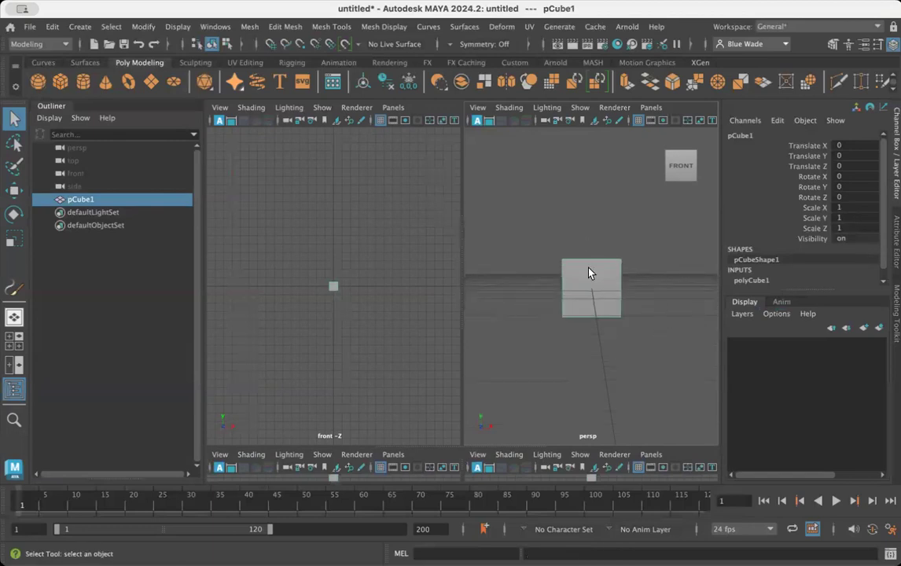
key("w")
left_click_drag(591, 227, 595, 163)
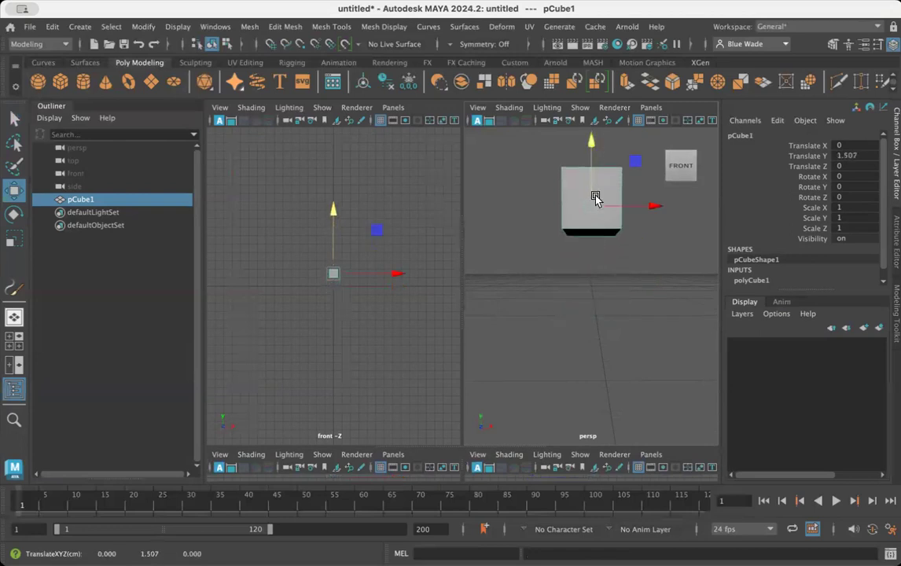
right_click_drag(652, 295, 585, 276, "alt")
left_click_drag(585, 275, 586, 304, "alt")
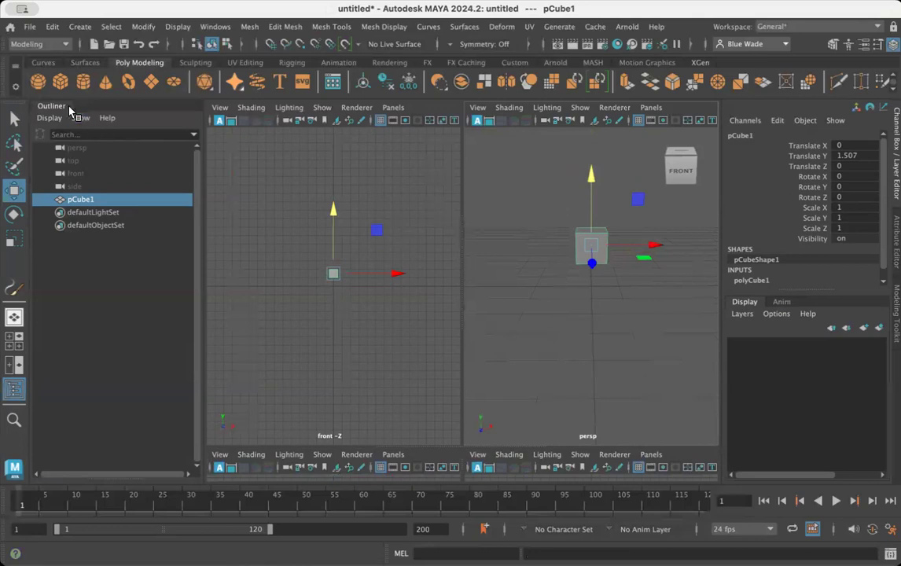
- Create a polygon sphere at the origin and frame it with the cube in the front and perspective views
left_click(35, 83)
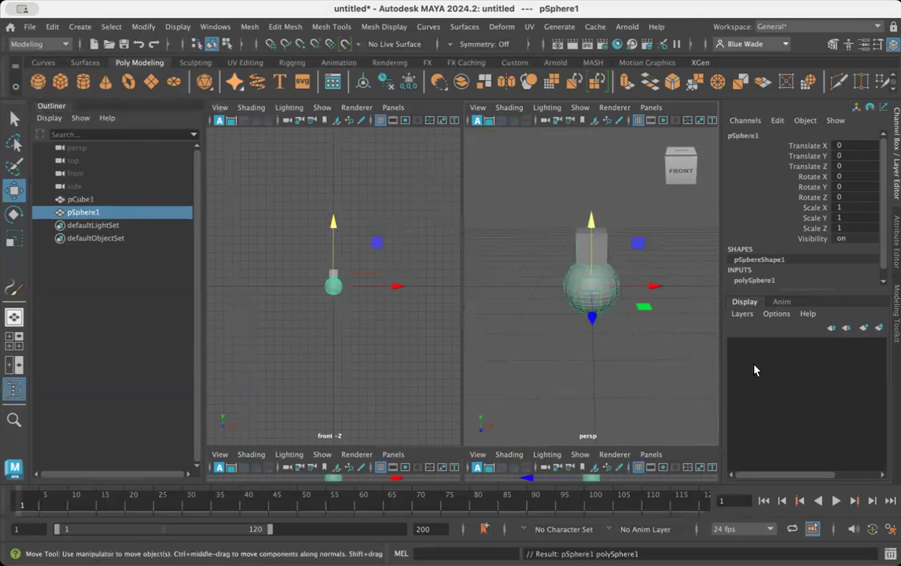
right_click_drag(590, 358, 678, 358, "alt")
left_click_drag(634, 351, 651, 346, "alt")
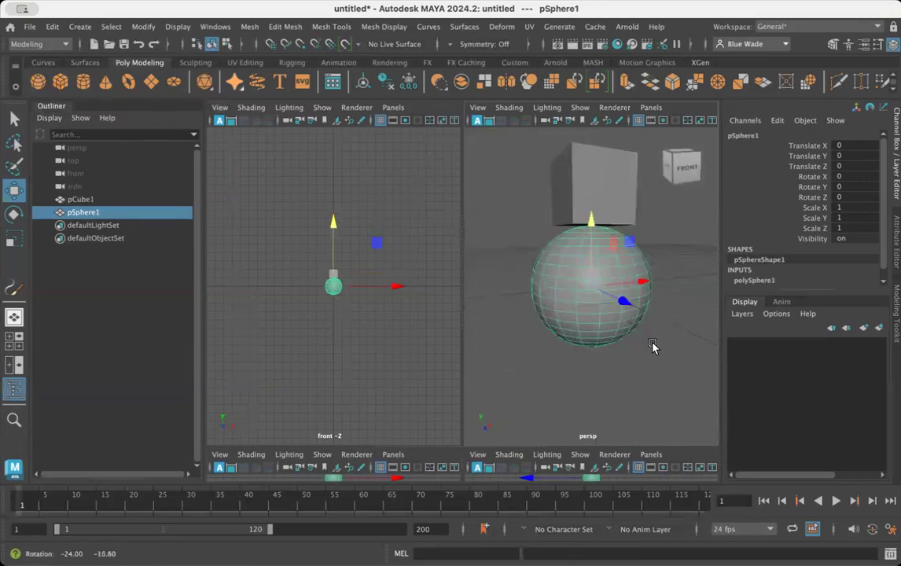
right_click_drag(367, 357, 389, 347, "alt")
right_click_drag(494, 360, 521, 365, "alt")
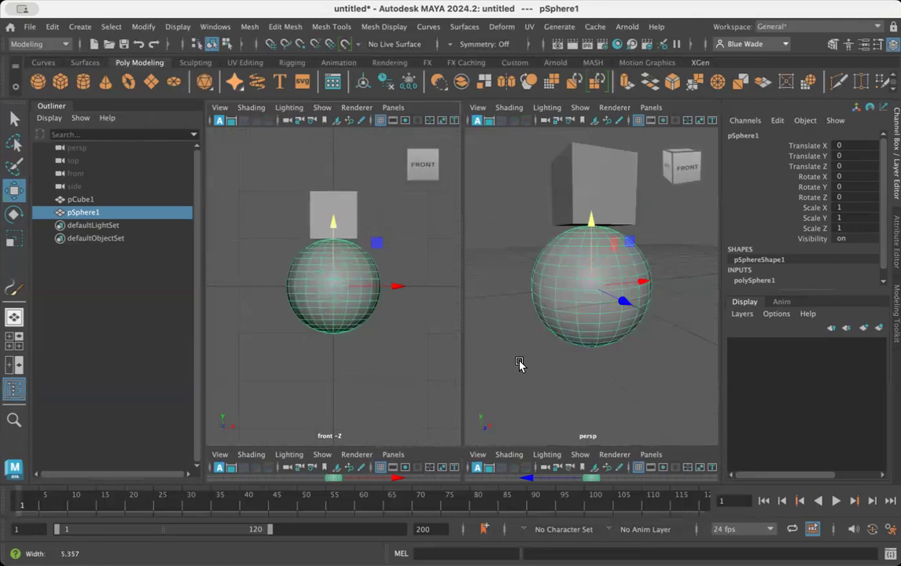
middle_click_drag(388, 337, 390, 308, "alt")
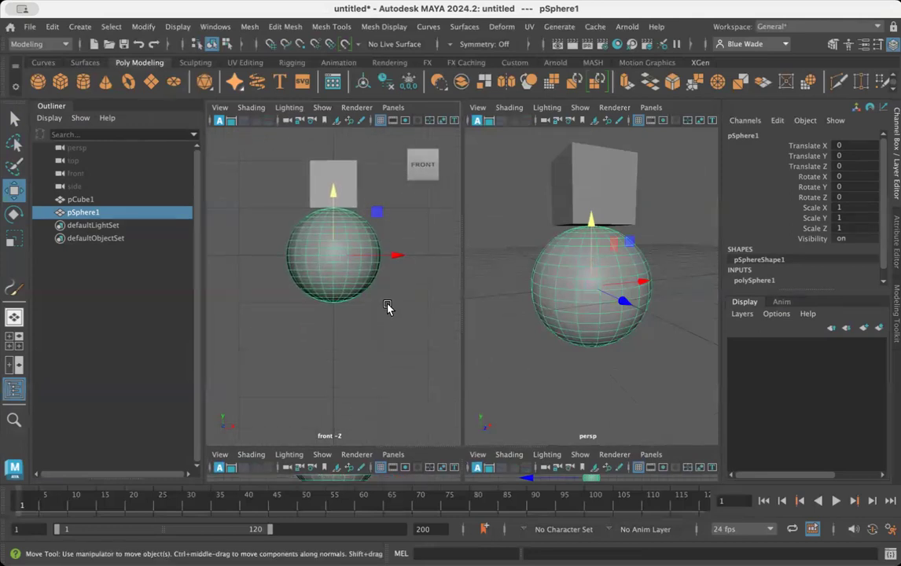
left_click_drag(603, 358, 579, 362, "alt")
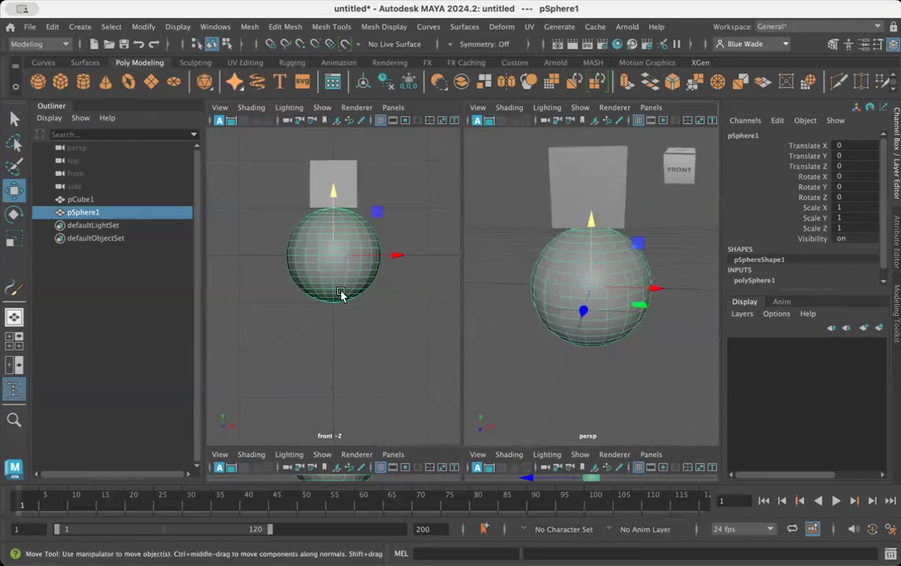
- Scale the sphere uniformly to about 0.42 and raise it to a Translate Y of about 0.57, touching the cube's underside
key("r")
left_click_drag(336, 256, 289, 269)
key("w")
left_click_drag(335, 194, 336, 167)
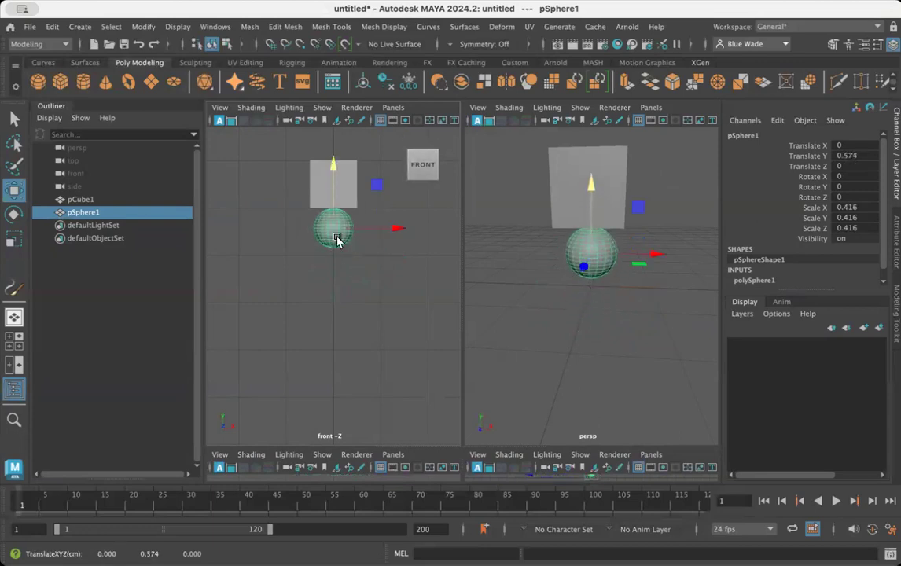
- Rotate the sphere about its Z axis and set Rotate Z to exactly 90
right_click_drag(361, 300, 418, 296, "alt")
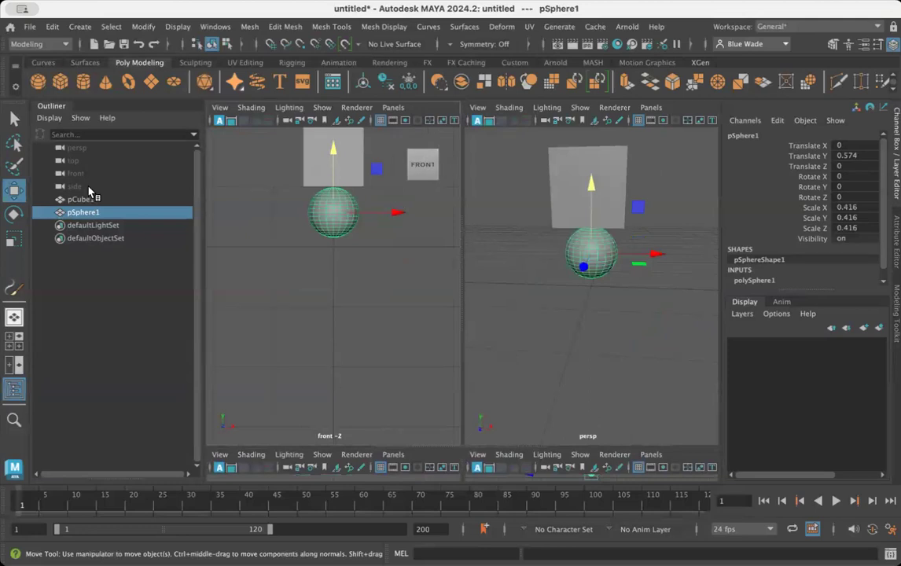
left_click(13, 214)
left_click_drag(349, 161, 276, 193)
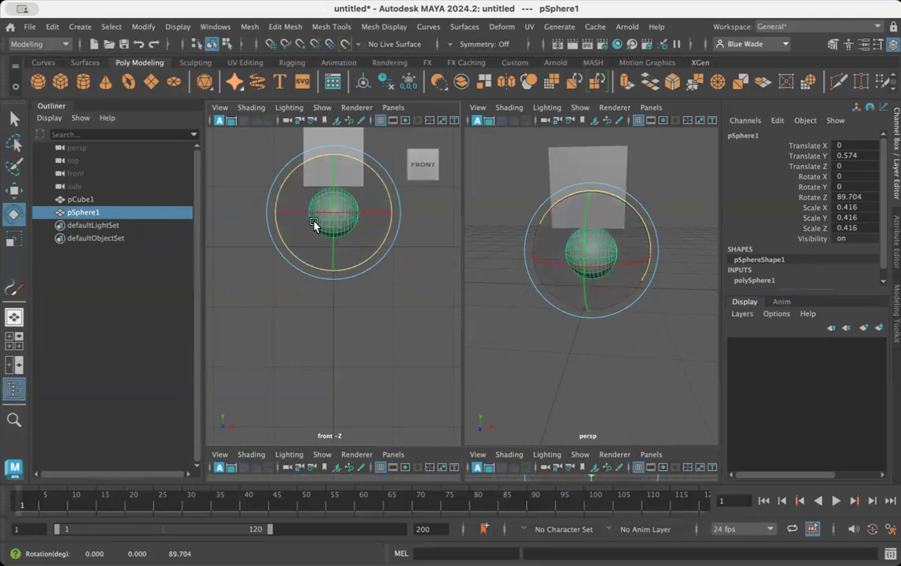
right_click_drag(347, 297, 408, 303, "alt")
middle_click_drag(374, 265, 364, 356, "alt")
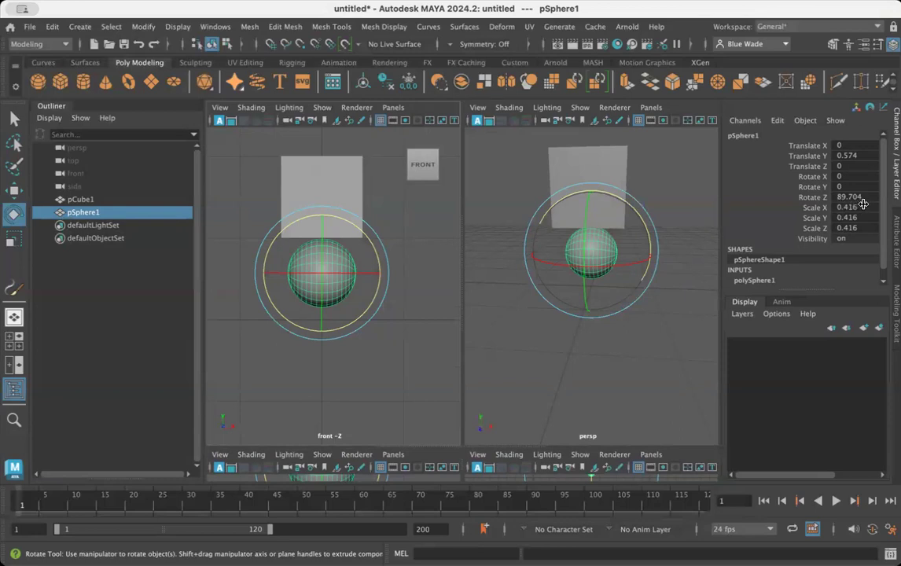
double_click(856, 198)
type("90")
key("Return")
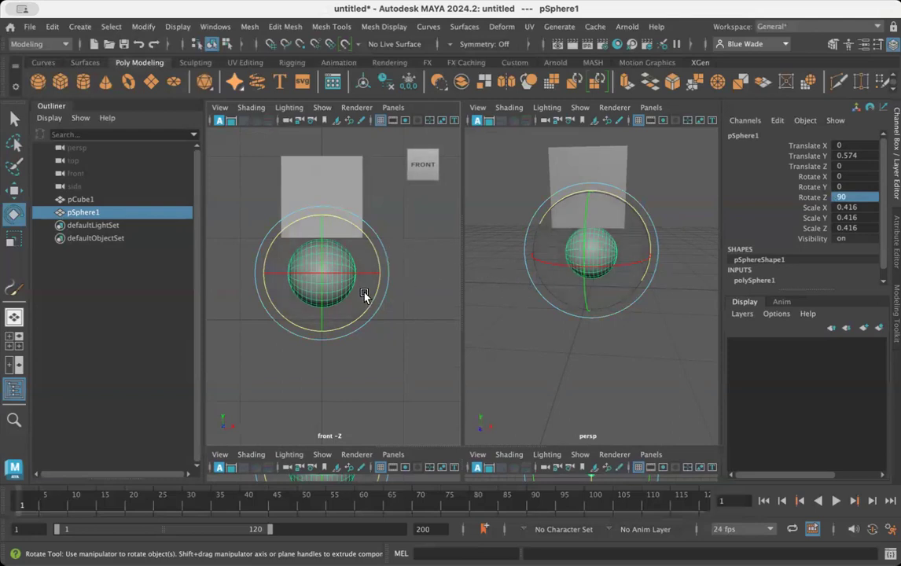
- Shrink the sphere uniformly to a scale of about 0.17 and raise it to a Translate Y of about 0.87, against the cube's underside
right_click_drag(364, 296, 423, 263, "alt")
middle_click_drag(422, 264, 436, 314, "alt")
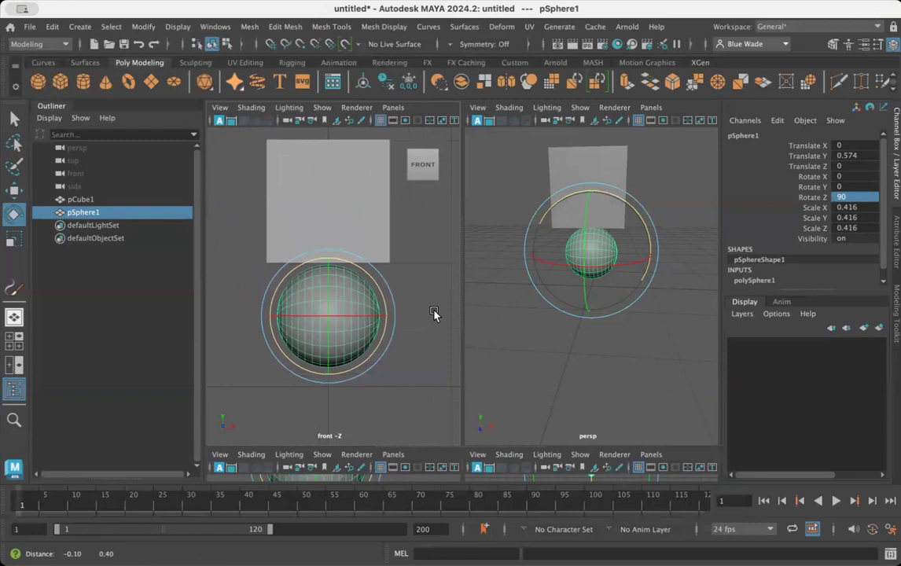
left_click(14, 240)
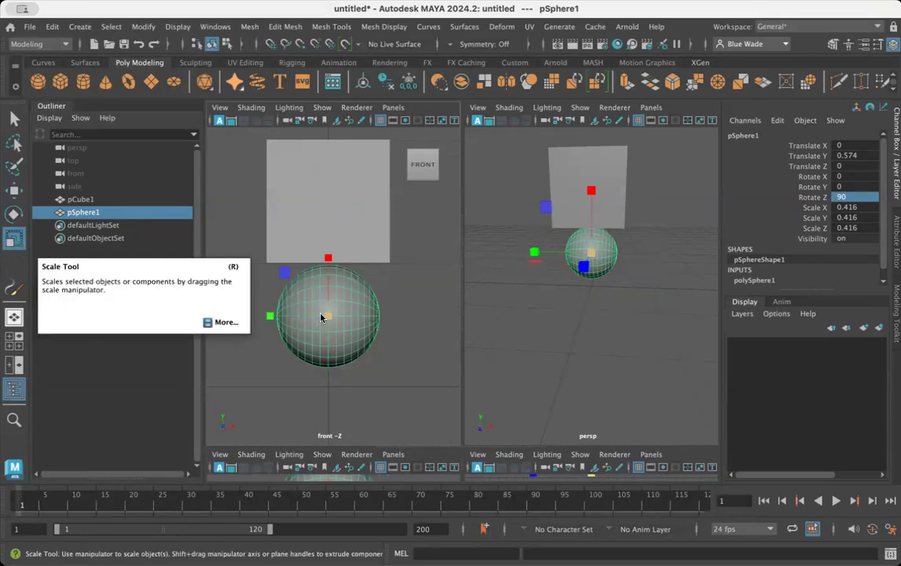
left_click_drag(326, 317, 264, 322)
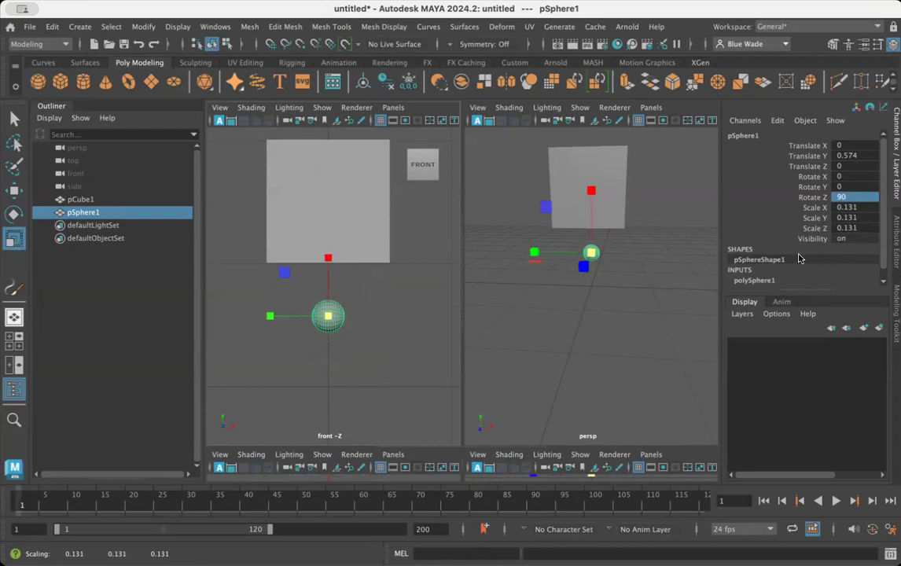
key("w")
left_click_drag(326, 254, 332, 217)
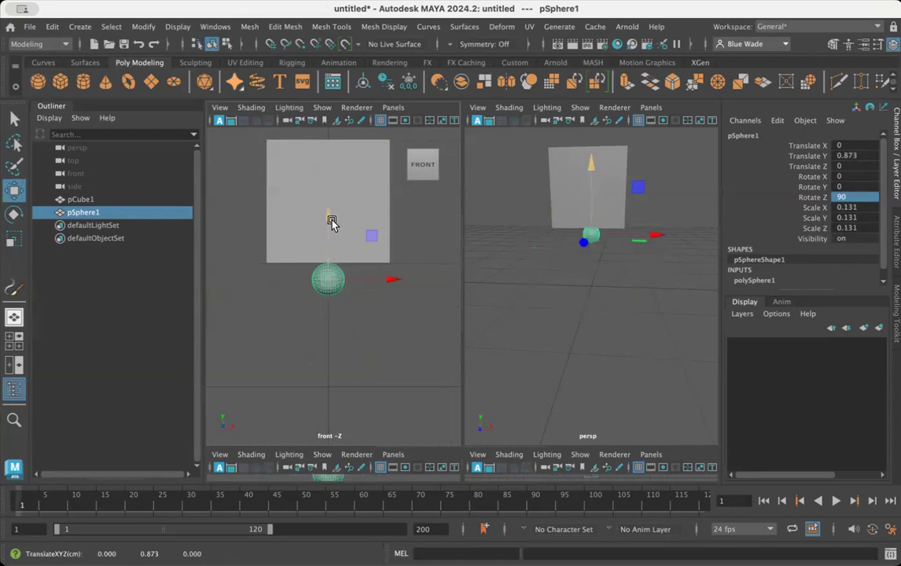
key("r")
left_click_drag(334, 284, 338, 281)
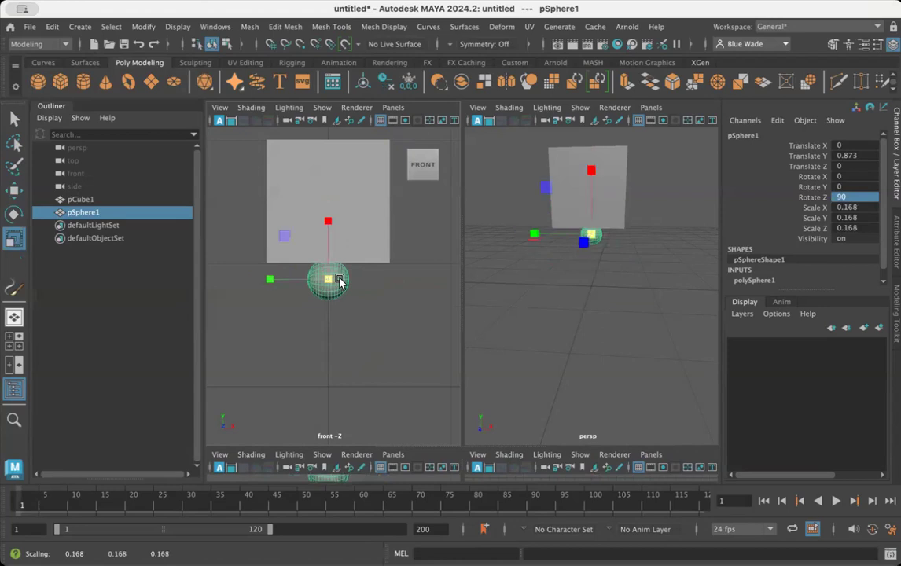
- Lower the sphere slightly beneath the cube to a Translate Y of about 0.857
key("w")
left_click_drag(328, 217, 330, 220)
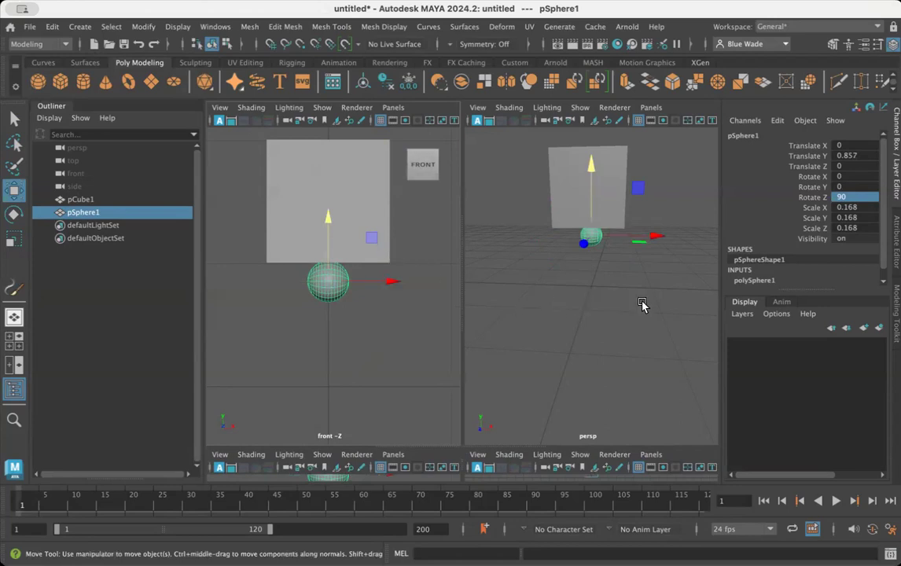
right_click_drag(644, 306, 597, 303, "alt")
left_click_drag(595, 302, 588, 315, "alt")
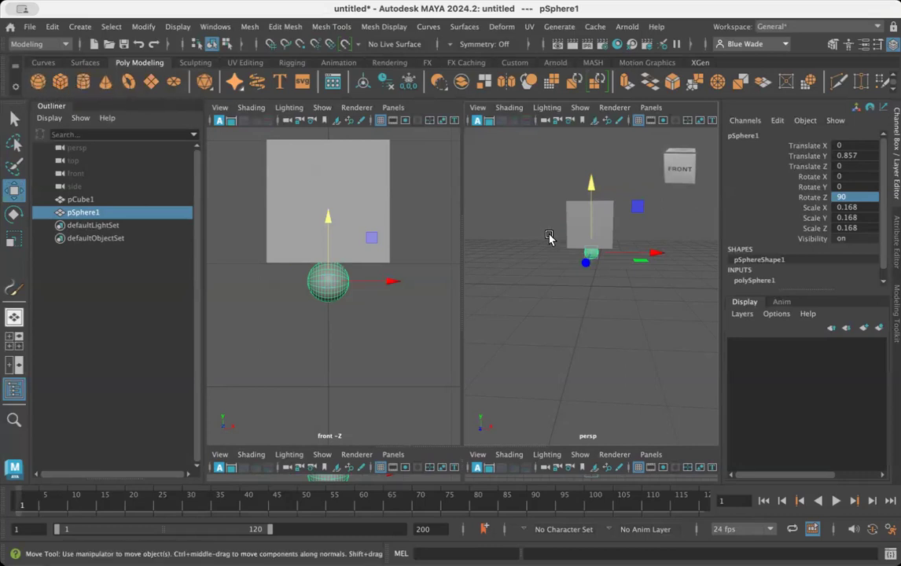
- Duplicate the cube and move the copy straight down below the sphere, to a Translate Y of about 0.27
left_click(606, 221)
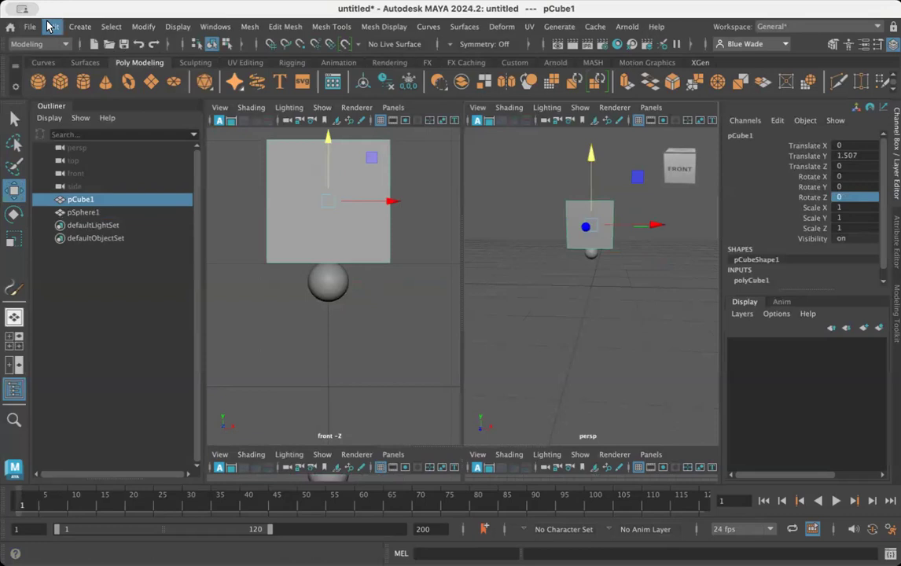
left_click(52, 25)
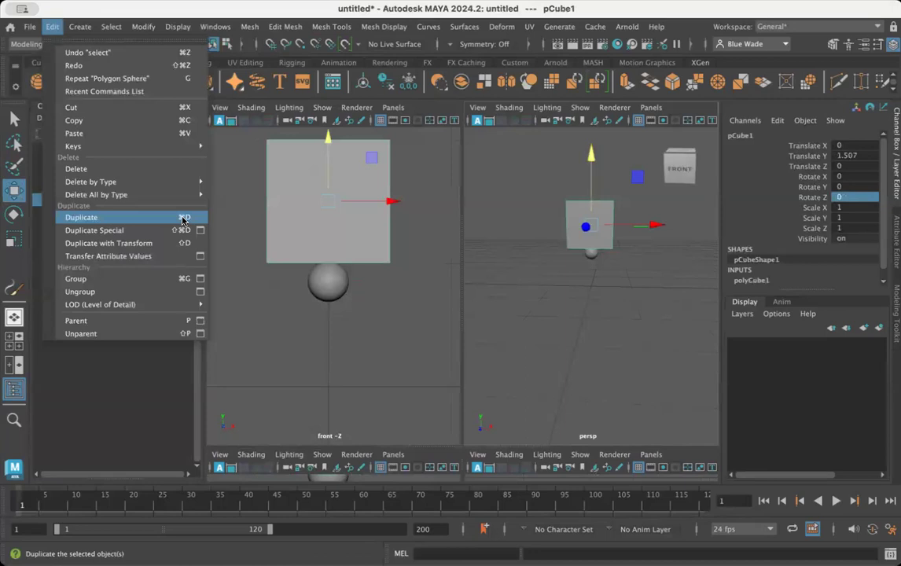
left_click(54, 27)
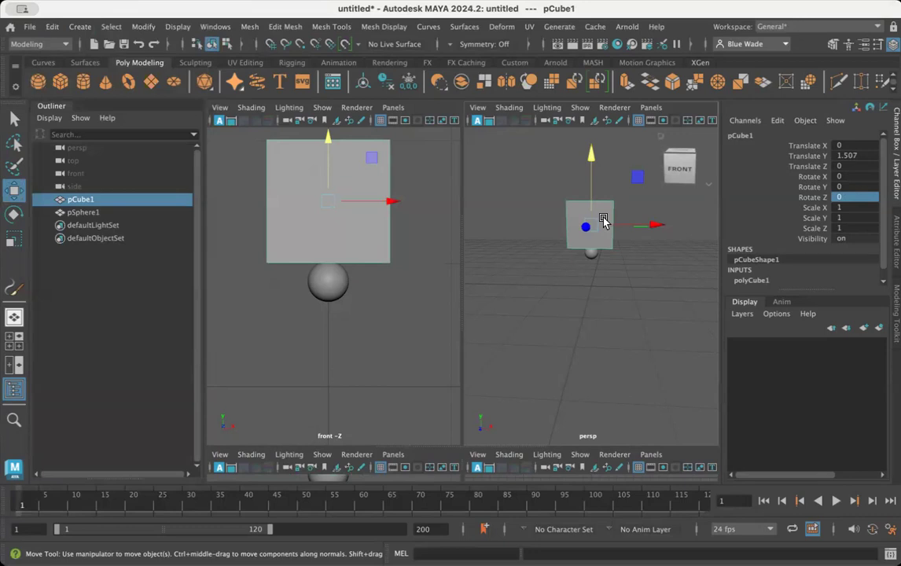
key("ctrl+d")
left_click_drag(593, 155, 592, 209)
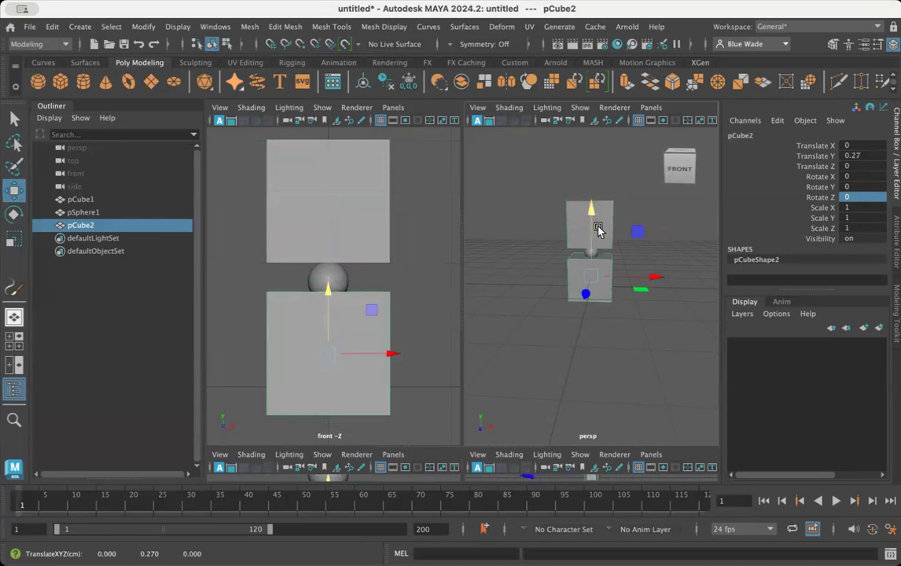
- Scale the duplicated cube to about 2.08 in X and 0.75 in Y, and raise it to a Translate Y of about 0.4
right_click_drag(559, 333, 639, 335, "alt")
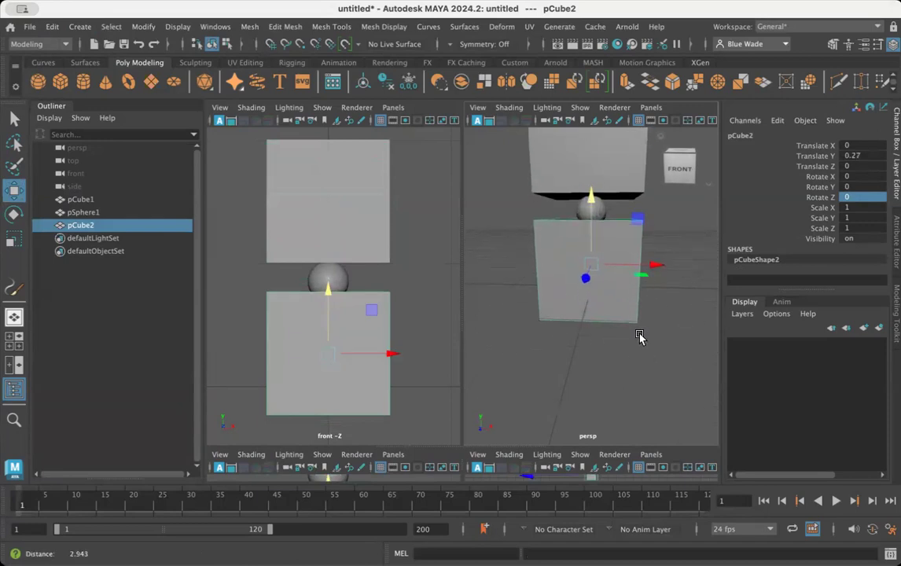
left_click_drag(626, 241, 572, 162, "alt")
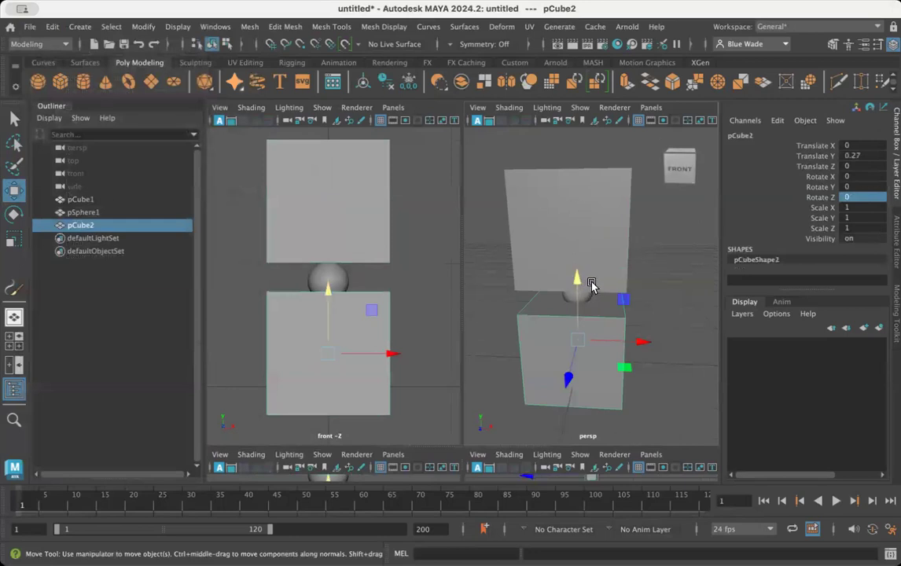
key("r")
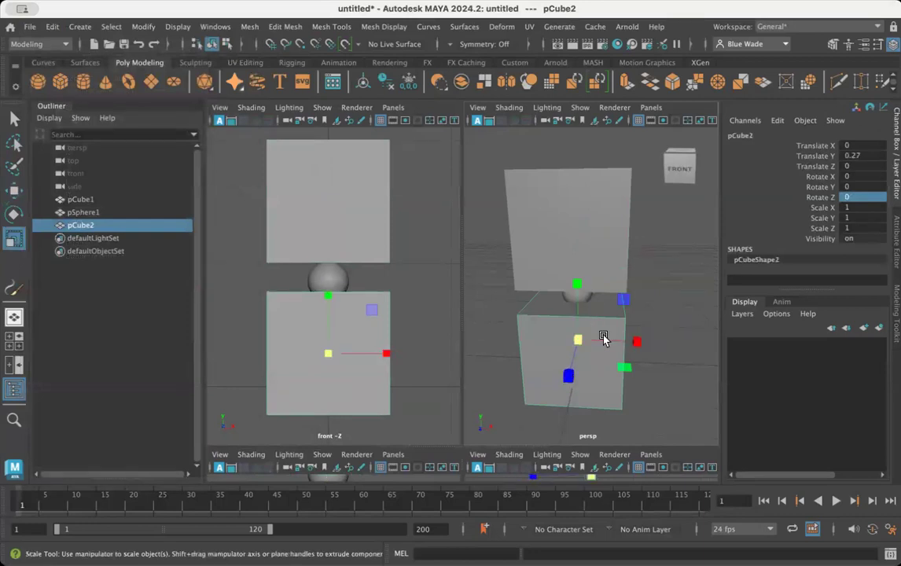
left_click_drag(639, 343, 592, 348)
left_click_drag(644, 316, 638, 317)
mouse_move(581, 262)
left_mouse_down()
mouse_move(580, 277)
mouse_move(586, 252)
left_mouse_up()
key("w")
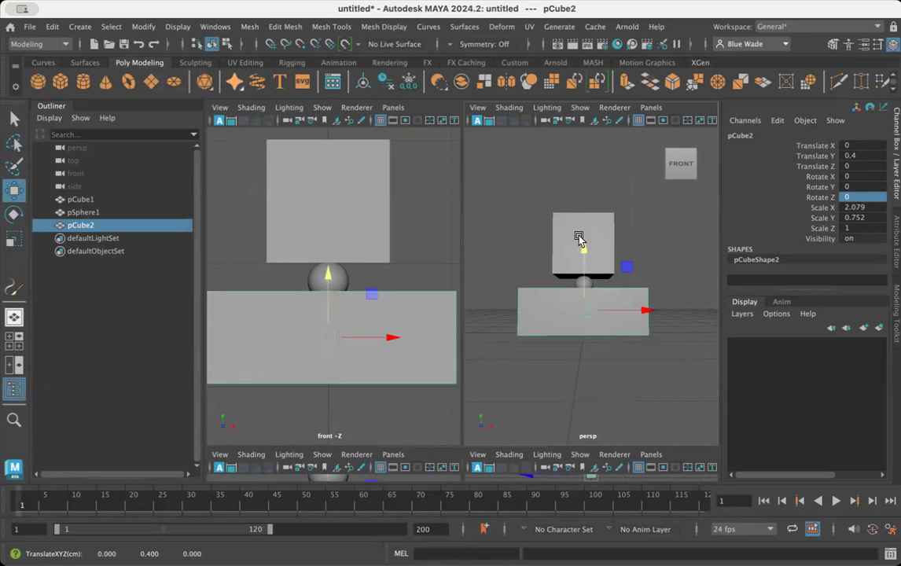
- Duplicate the wide block and move the copy straight down to a Translate Y of about -0.75
scroll(618, 341, "up", 1)
mouse_move(618, 341)
left_mouse_down("alt")
mouse_move(623, 364)
mouse_move(670, 368)
mouse_move(612, 356)
mouse_move(615, 347)
left_mouse_up("alt")
scroll(313, 297, "down", 5)
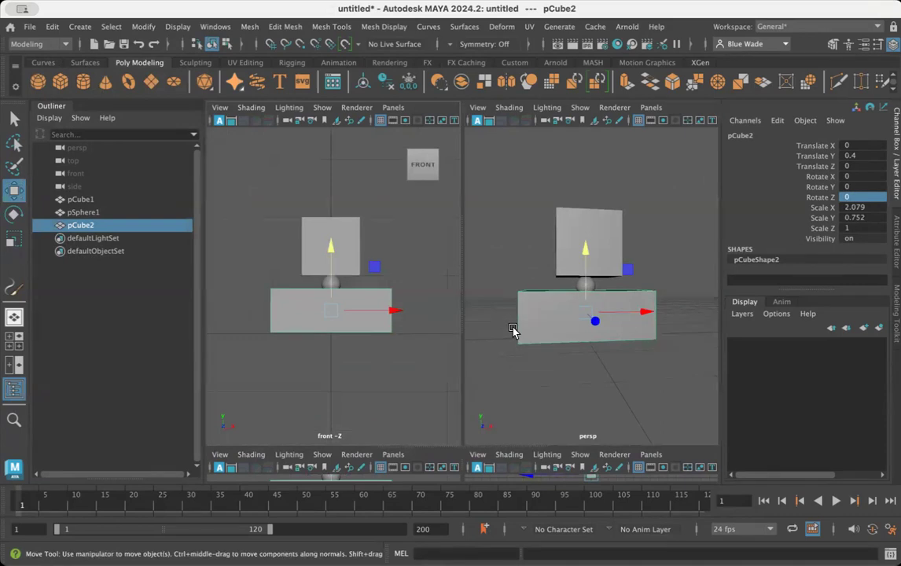
left_click(560, 313)
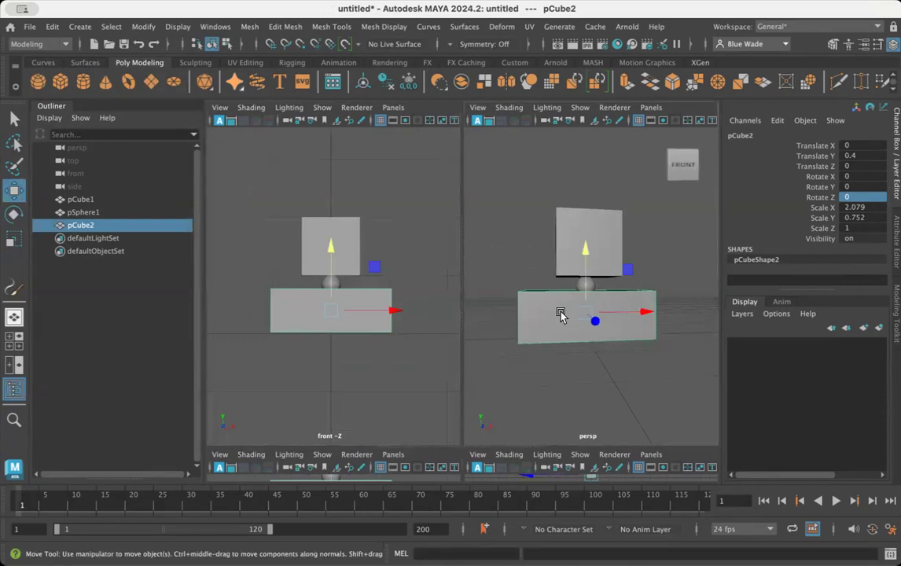
key("ctrl+d")
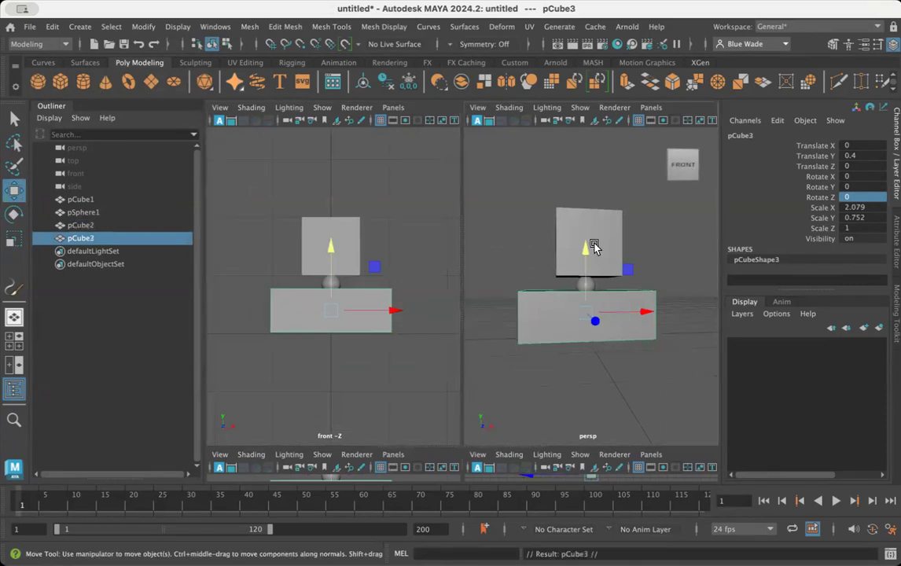
left_click_drag(587, 252, 587, 317)
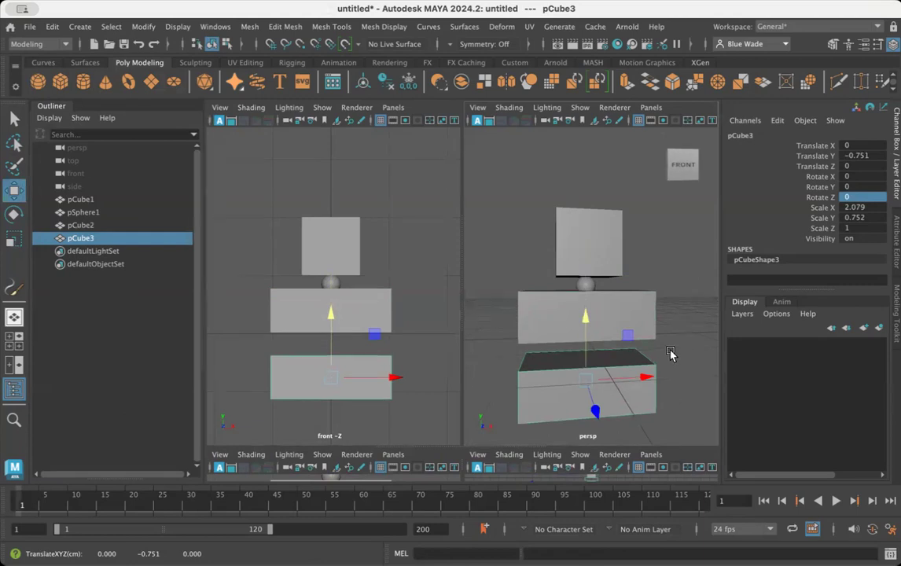
- Widen the bottom block to a Scale X of about 3.37
key("t")
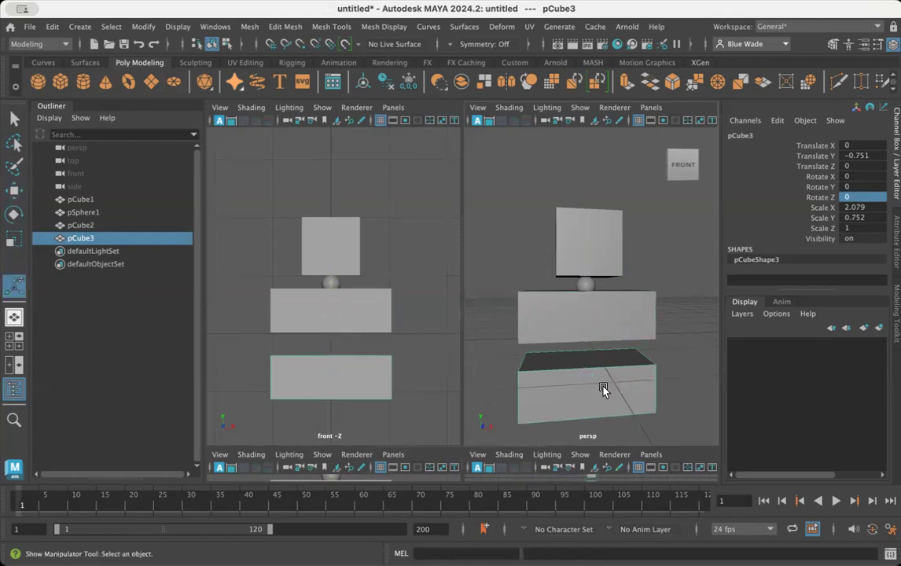
key("e")
key("r")
left_click_drag(638, 381, 663, 374)
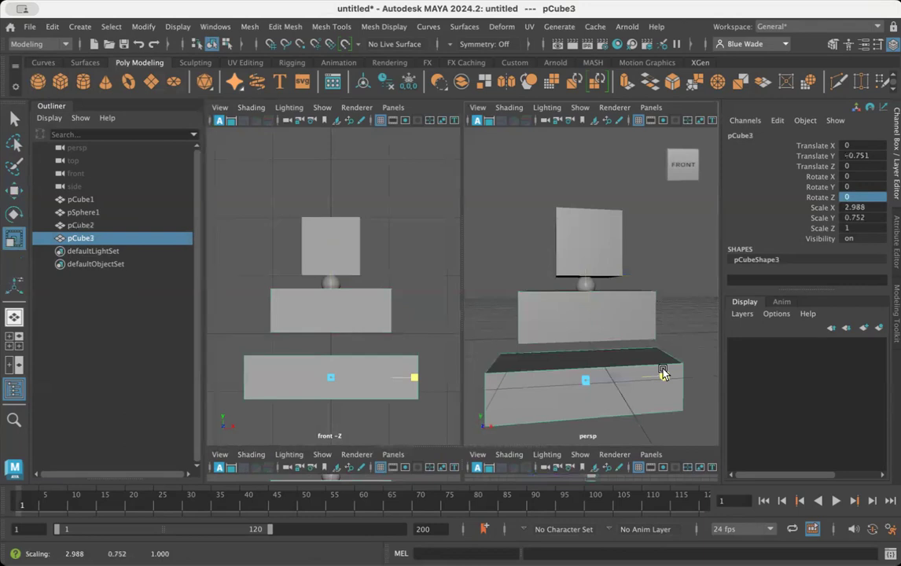
left_click_drag(662, 373, 678, 320)
right_click_drag(678, 320, 640, 336, "alt")
left_click_drag(641, 336, 640, 345, "alt")
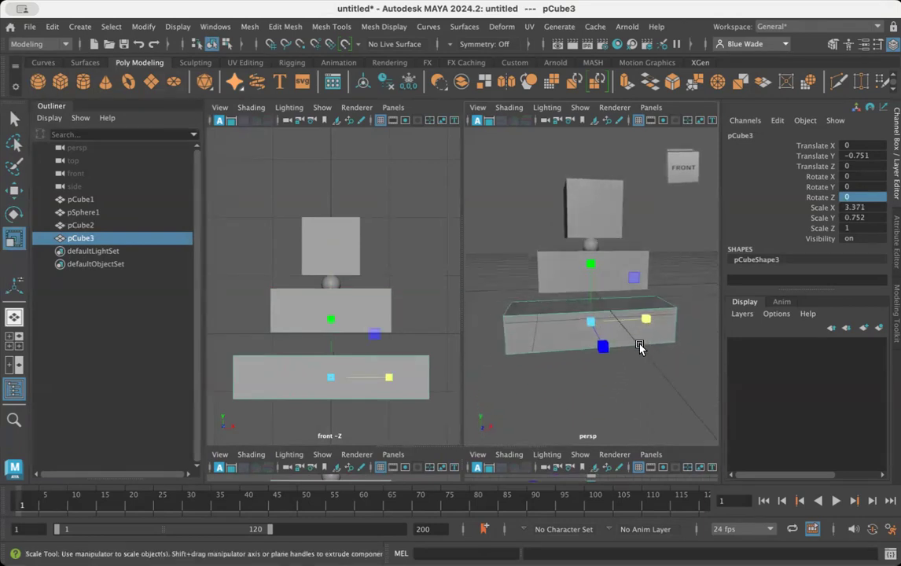
- Duplicate the sphere and move the copy down between the two wide blocks, to a Translate Y of about -0.237
right_click_drag(575, 288, 629, 275, "alt")
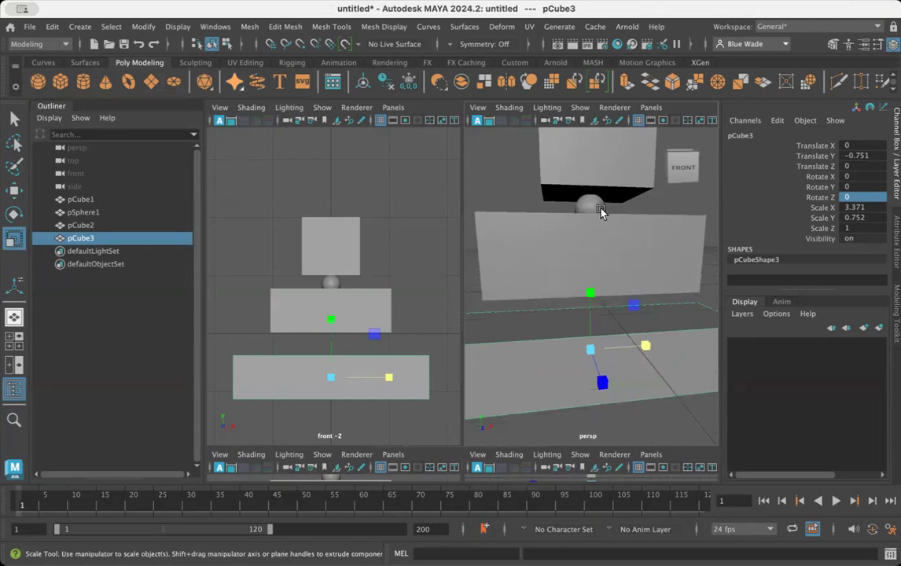
left_click(594, 205)
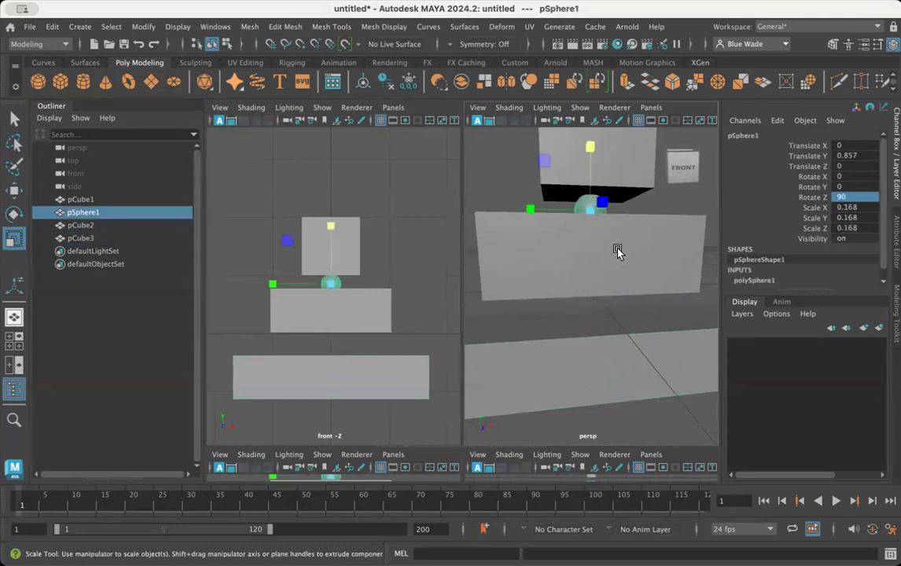
key("ctrl+d")
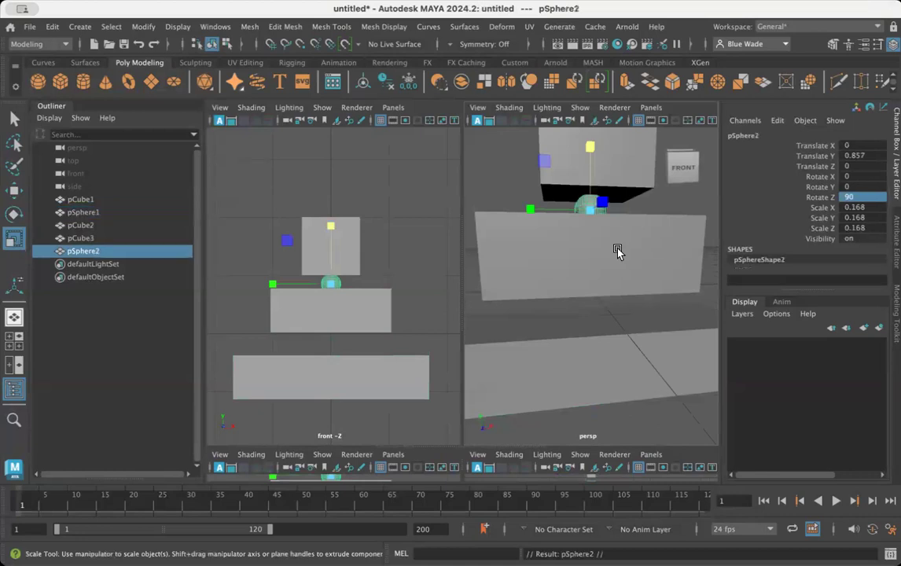
key("w")
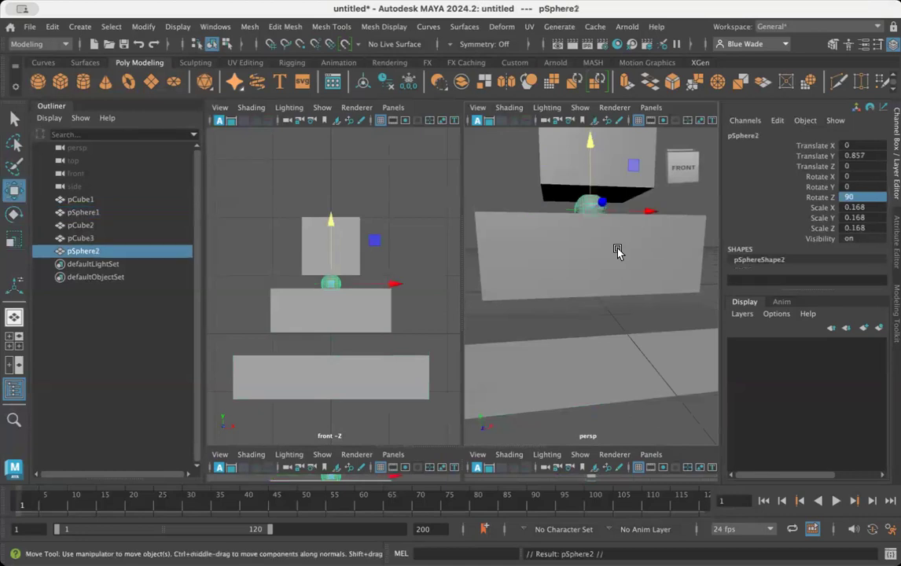
left_click_drag(591, 140, 590, 246)
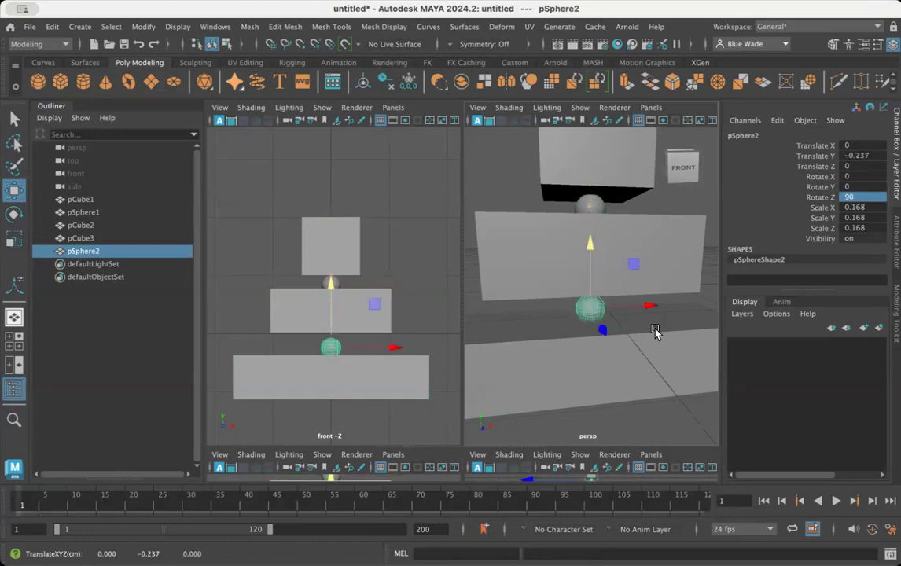
- Raise the lower sphere together with both wide blocks, bringing the sphere to a Translate Y of about -0.134
mouse_move(625, 323)
right_mouse_down("ctrl")
mouse_move(728, 370)
mouse_move(636, 315)
mouse_move(585, 328)
mouse_move(623, 342)
right_mouse_up("ctrl")
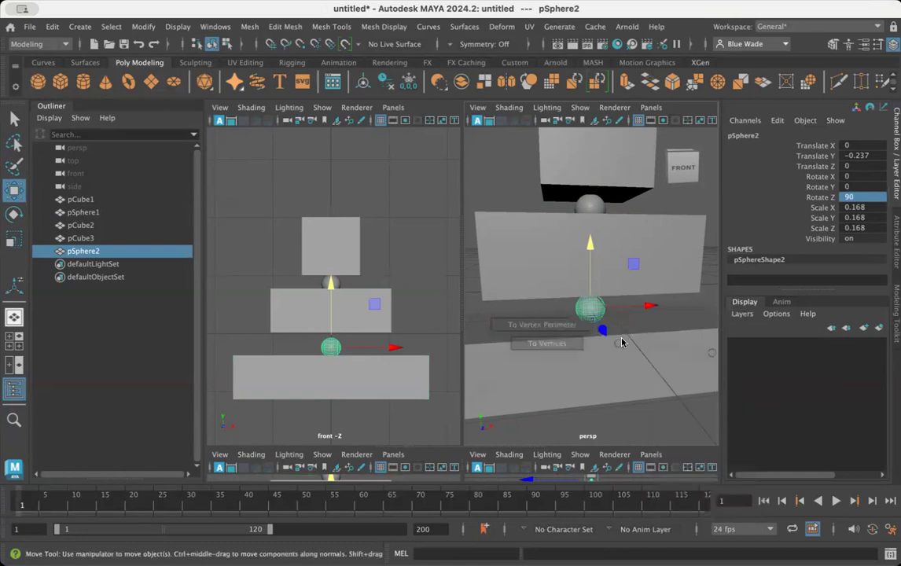
left_click_drag(597, 326, 640, 342, "alt")
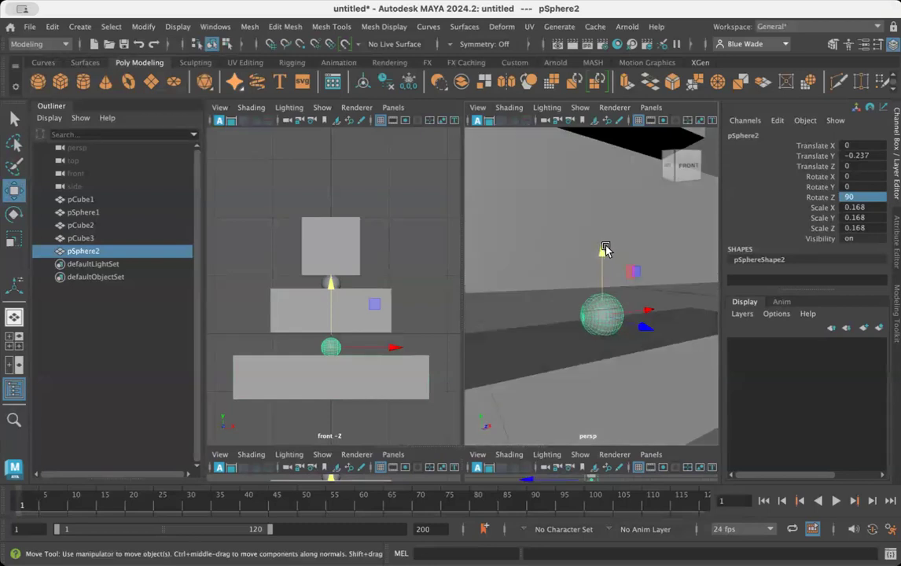
left_click_drag(612, 329, 615, 330)
left_click(603, 319)
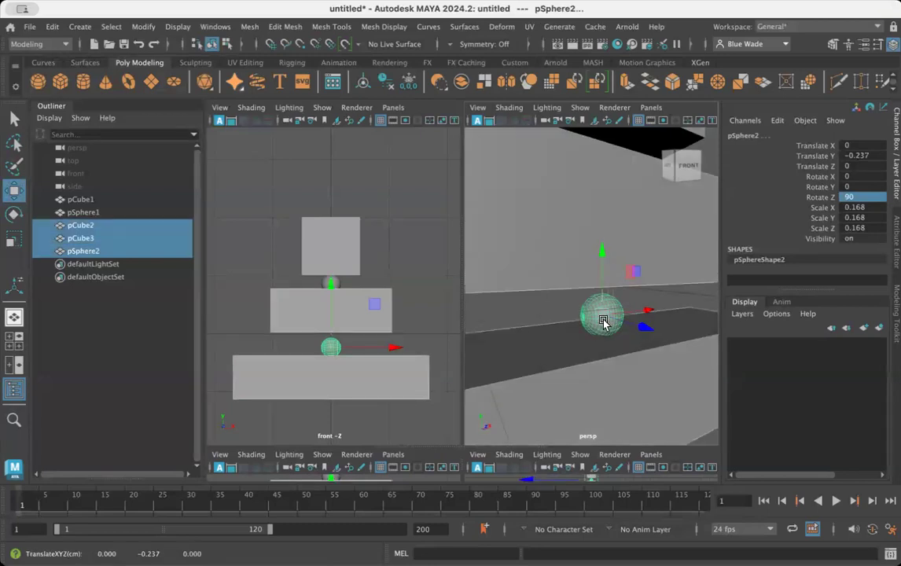
left_click_drag(604, 243, 603, 231)
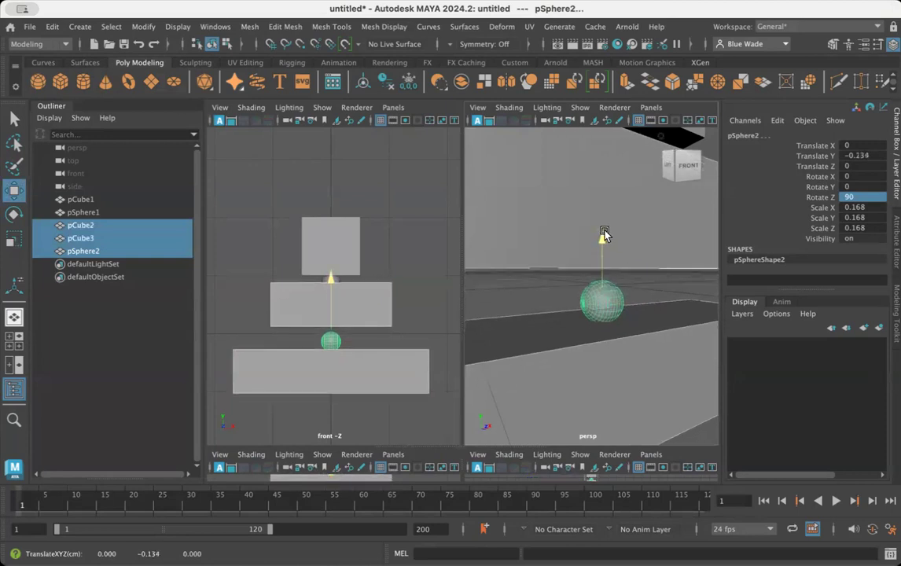
- Raise the lower sphere alone to a Translate Y of about -0.051, and move the bottom block up slightly beneath it
left_click(697, 443)
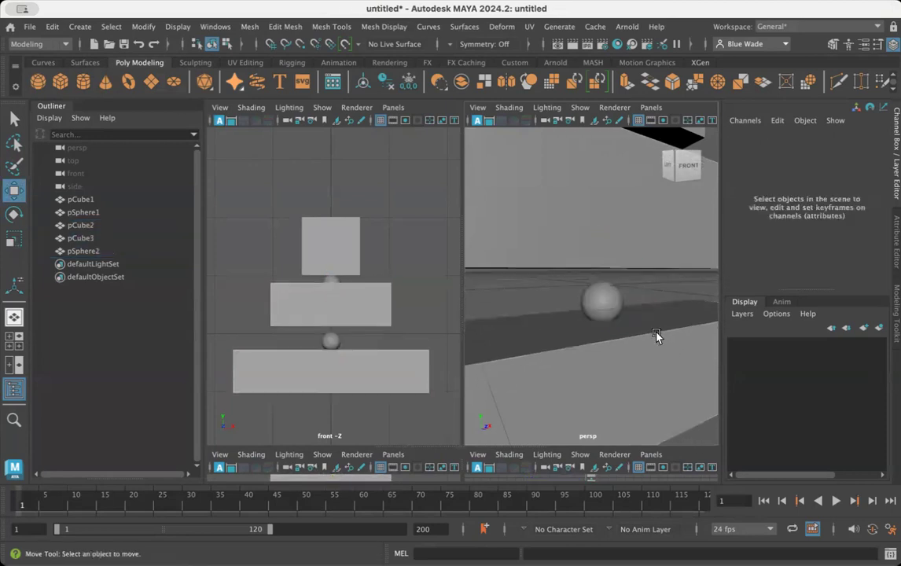
left_click(609, 305)
left_click_drag(605, 241, 605, 230)
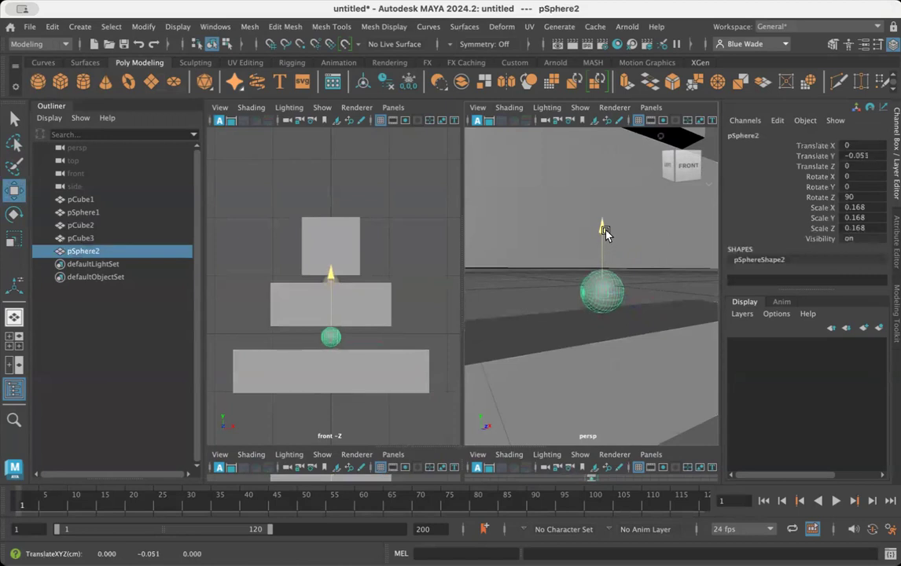
left_click(616, 364)
left_click_drag(601, 313, 602, 303)
- Fine-tune the lower sphere's height between the two wide blocks to a Translate Y of about -0.042
left_click(617, 294)
left_click_drag(634, 353, 587, 343, "alt")
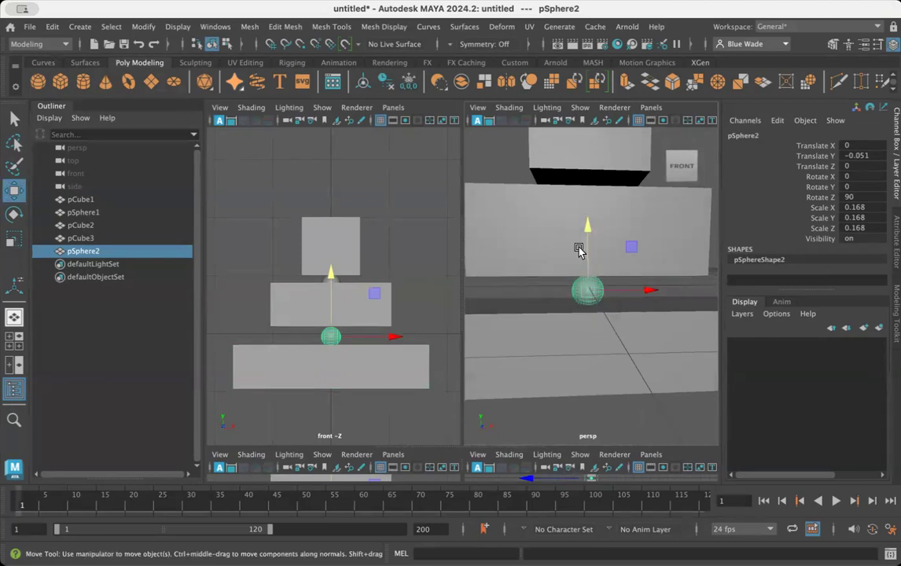
right_click_drag(316, 343, 449, 356, "alt")
middle_click_drag(449, 358, 451, 289, "alt")
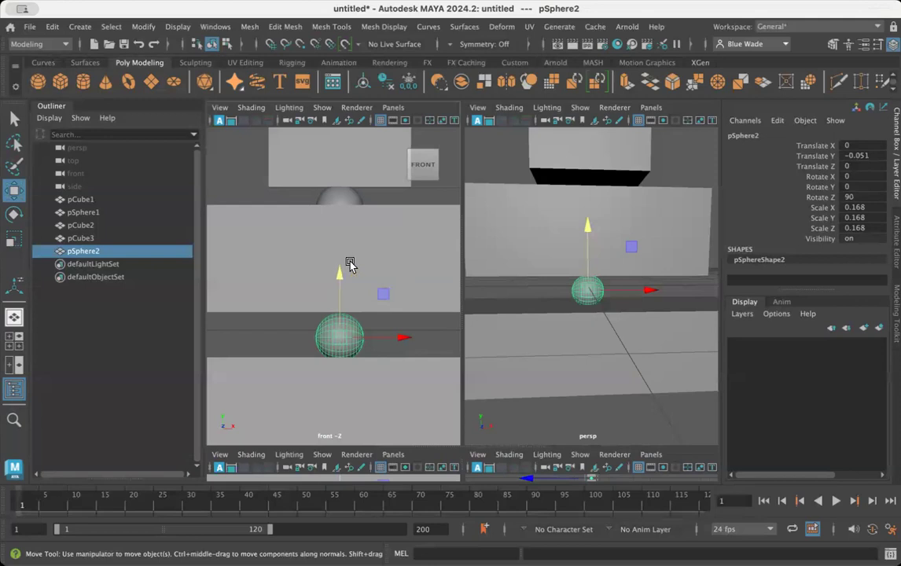
left_click_drag(342, 276, 343, 274)
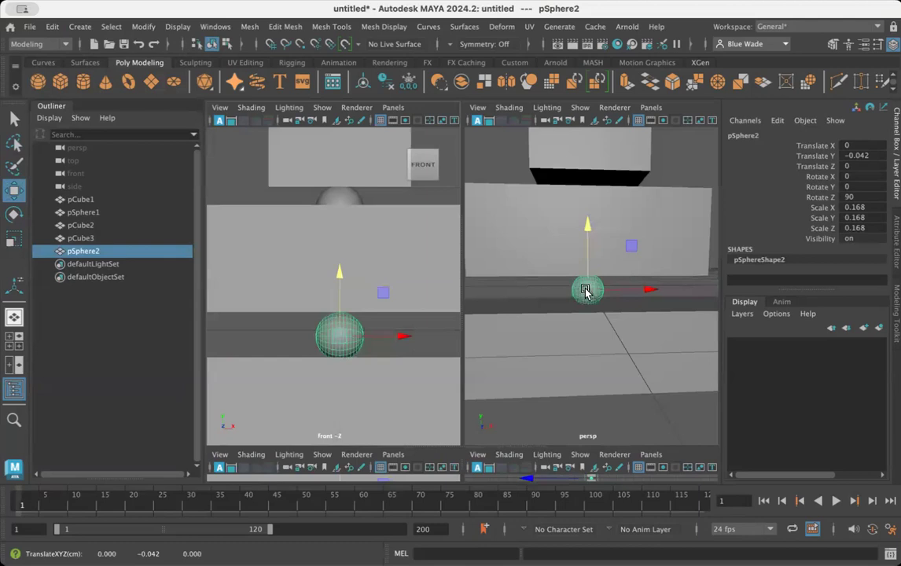
- Duplicate the lower sphere twice in place
left_click(49, 26)
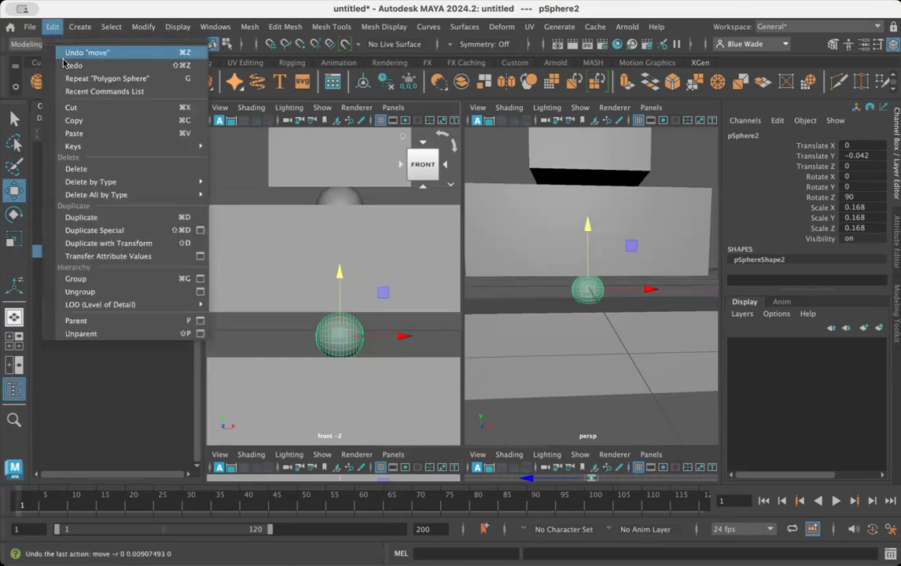
left_click(133, 224)
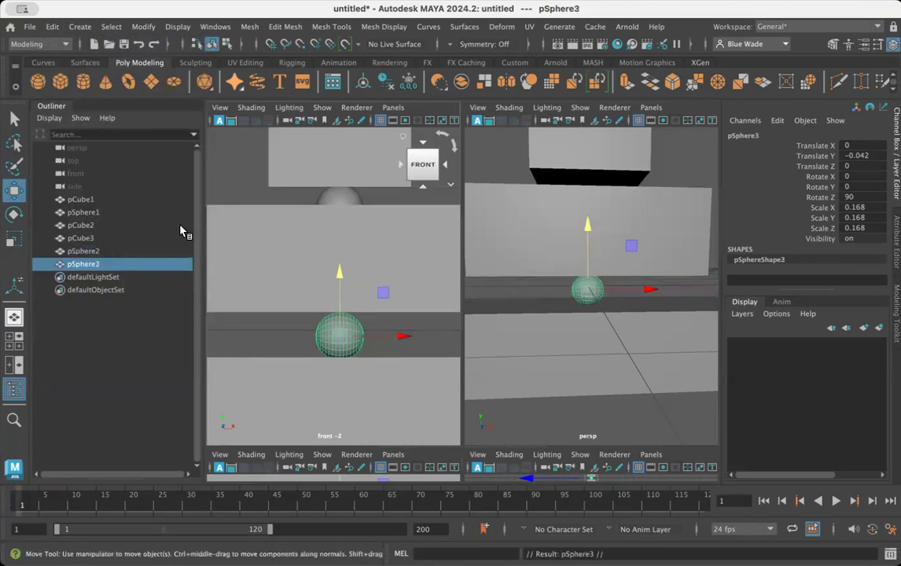
left_click(52, 28)
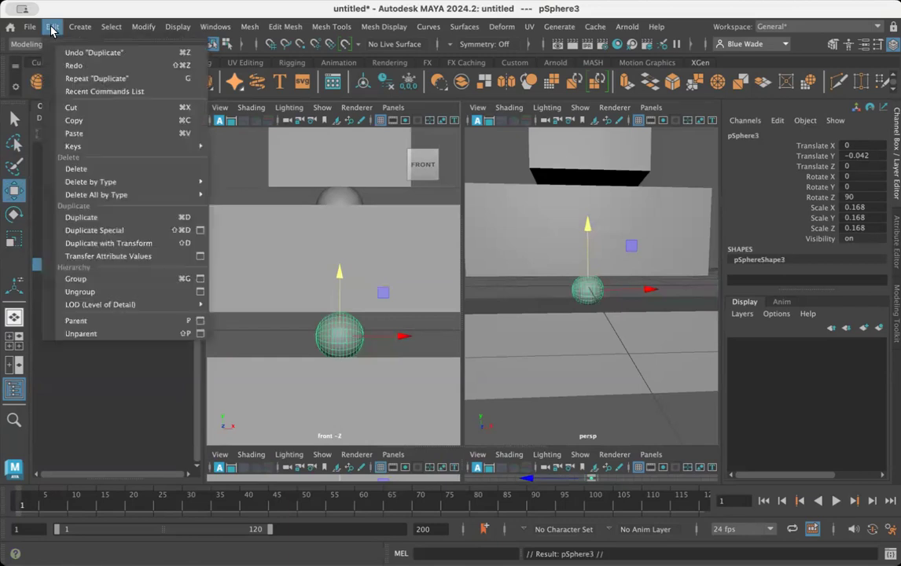
left_click(96, 220)
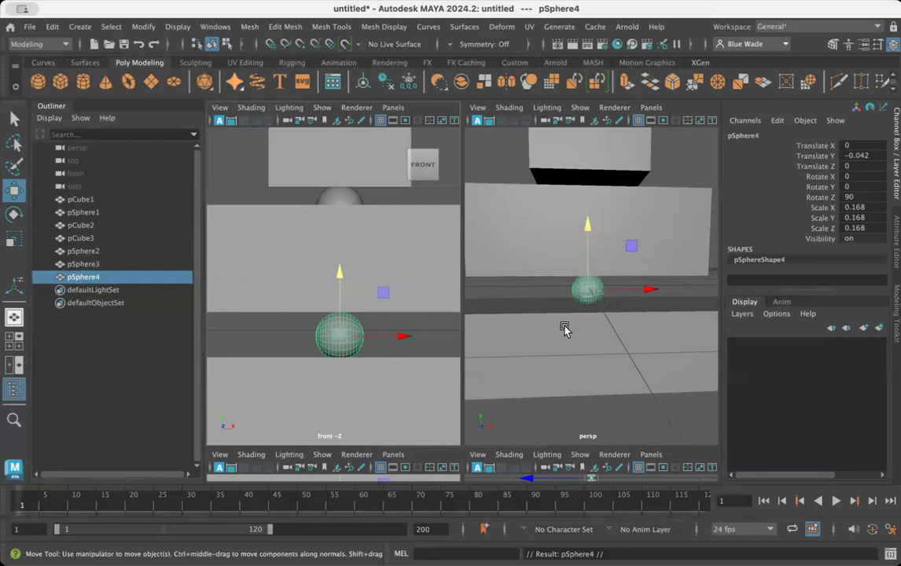
- Duplicate the sphere under the top cube and move the copy past the middle block's negative-X end, to a Translate X of about -1.231
scroll(542, 321, "down", 3)
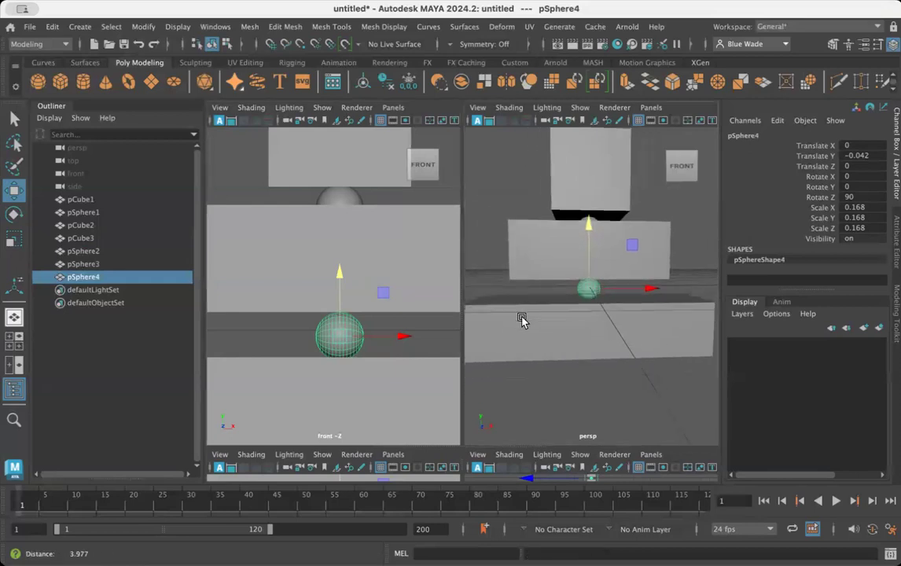
scroll(361, 319, "down", 5)
scroll(361, 319, "up", 6)
scroll(392, 321, "down", 2)
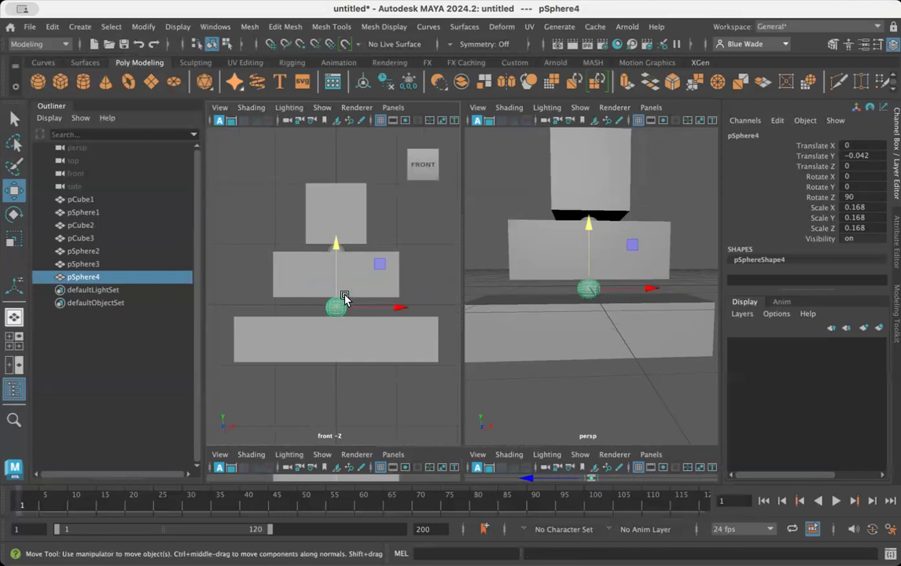
left_click_drag(544, 279, 547, 292, "alt")
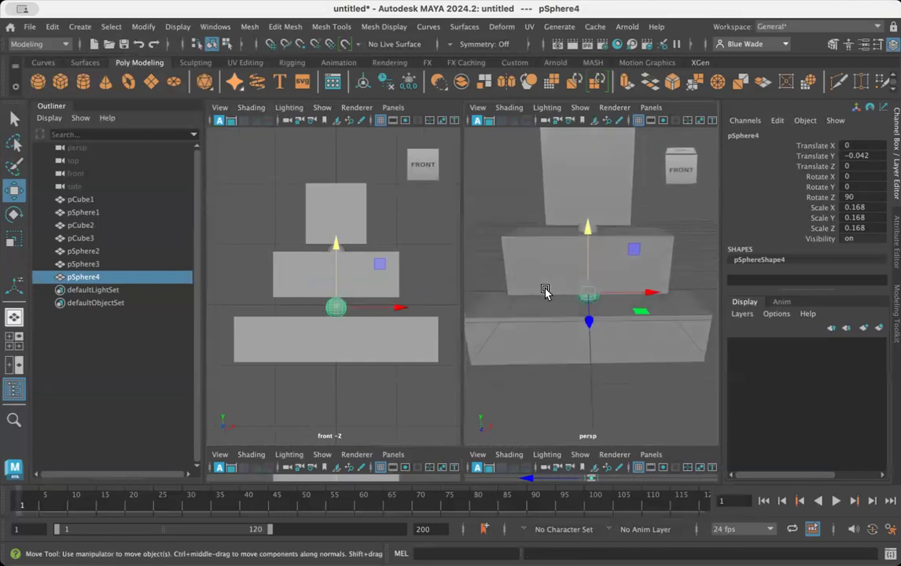
right_click_drag(545, 291, 525, 285, "alt")
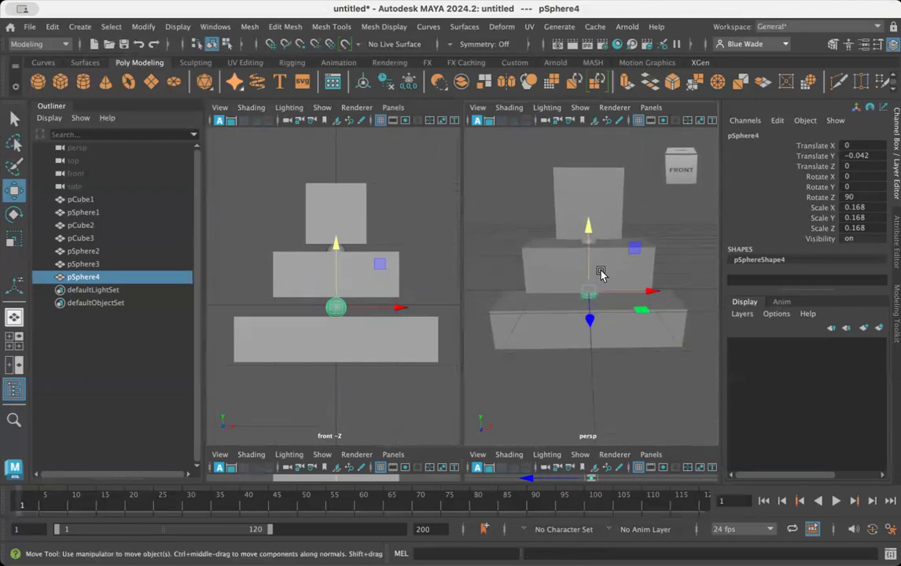
right_click_drag(562, 266, 611, 266, "alt")
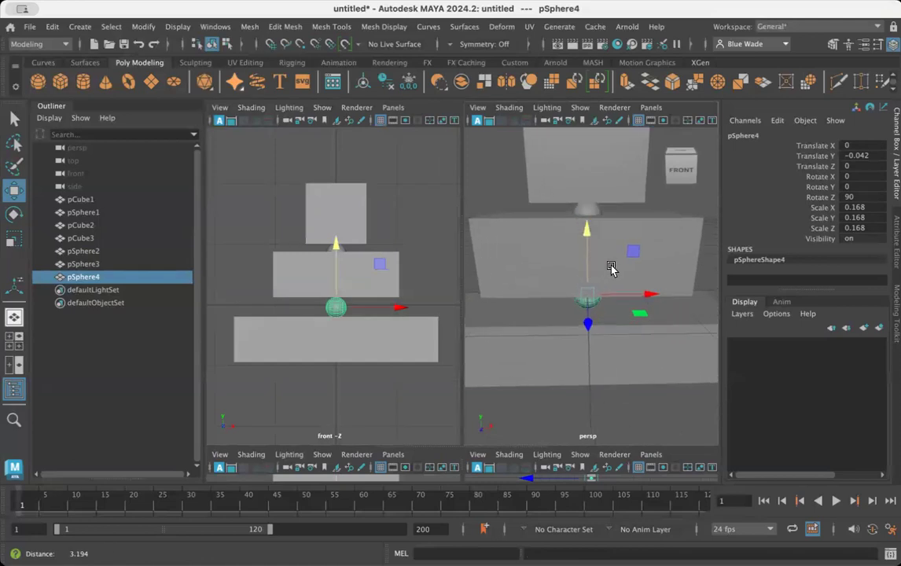
left_click(587, 210)
right_click_drag(634, 251, 581, 250, "alt")
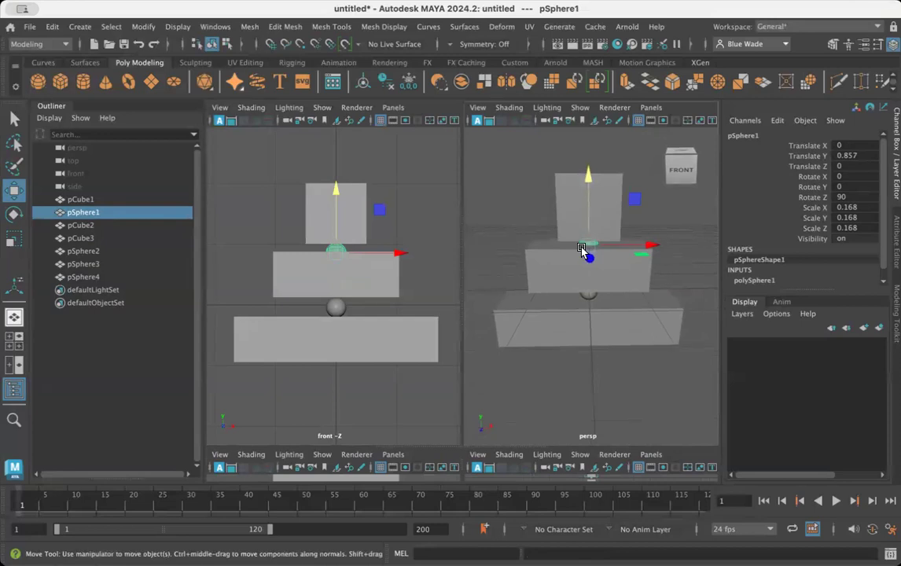
key("ctrl+d")
left_click_drag(656, 245, 592, 245)
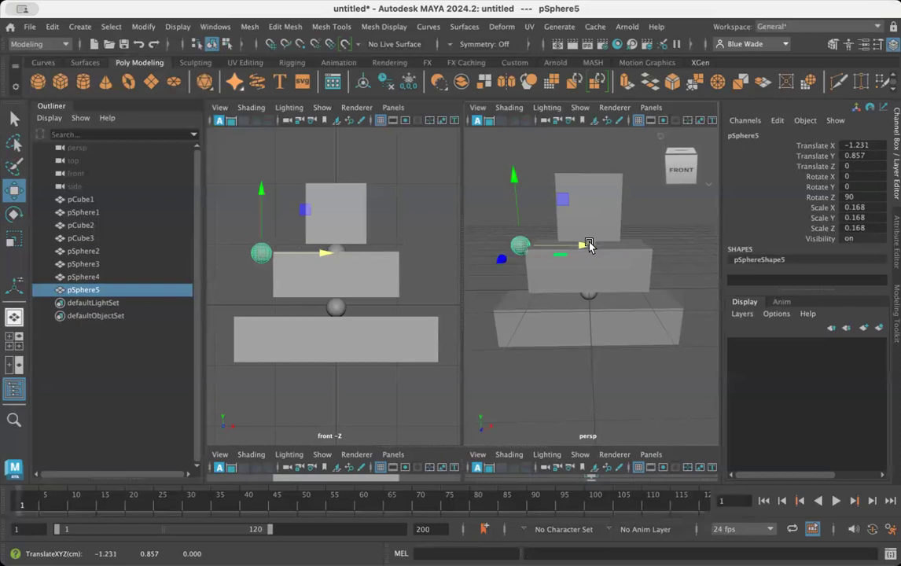
- Nudge the copied sphere closer to the middle block's end face, to a Translate X of about -1.217
right_click_drag(560, 352, 611, 342, "alt")
mouse_move(612, 343)
left_mouse_down("alt")
mouse_move(598, 331)
mouse_move(604, 354)
left_mouse_up("alt")
middle_click_drag(566, 300, 589, 299, "alt")
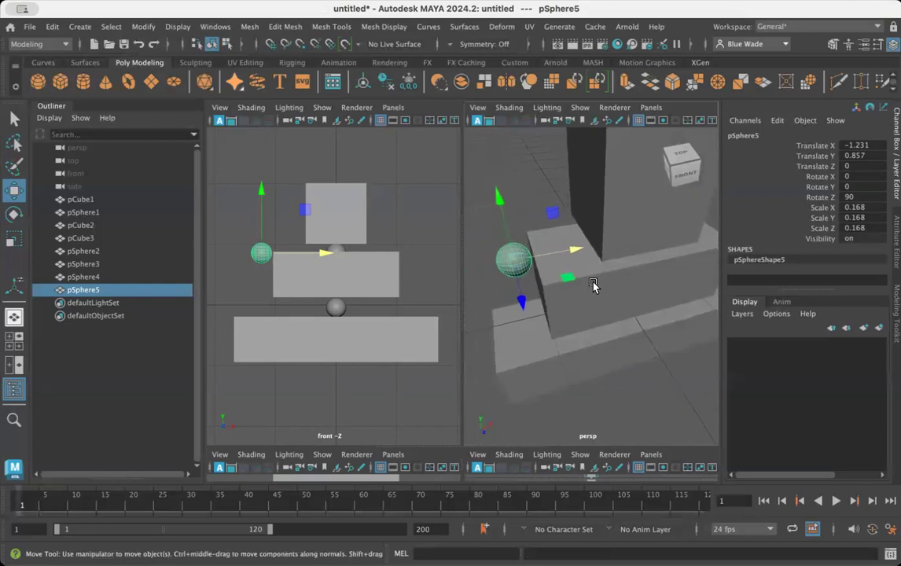
left_click_drag(577, 251, 583, 252)
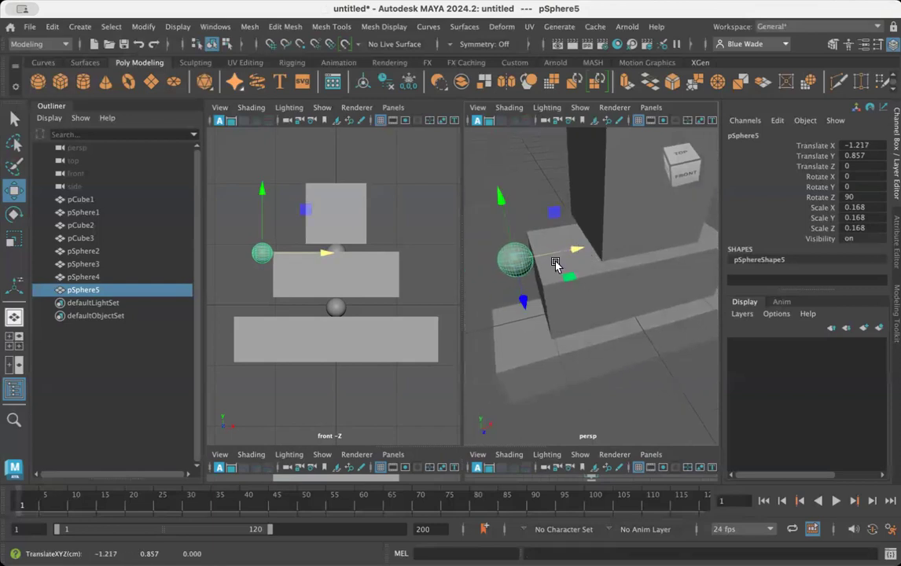
- Lower the side sphere alongside the middle block's end, to a Translate Y of about 0.603
scroll(302, 266, "up", 2)
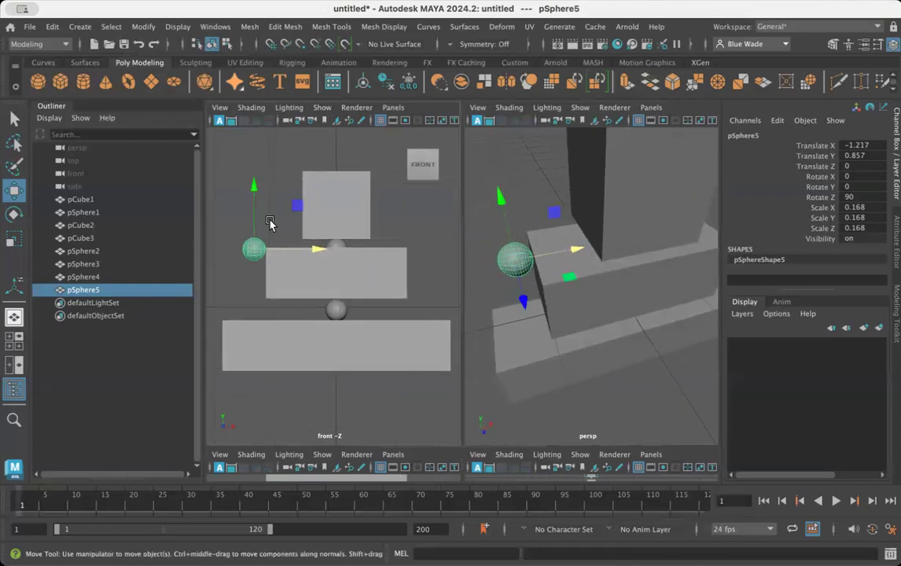
left_click_drag(253, 185, 254, 203)
scroll(299, 286, "up", 1)
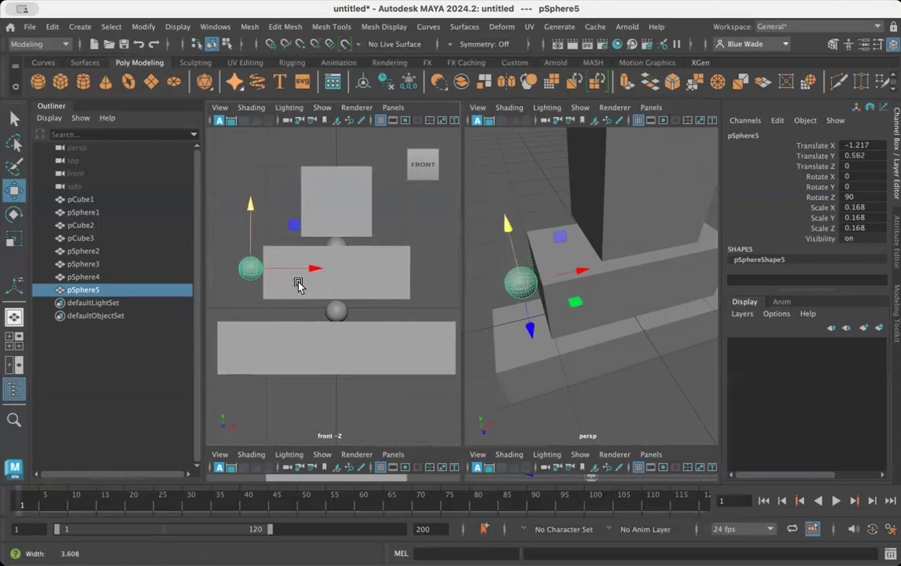
right_click_drag(298, 283, 321, 283, "alt")
middle_click_drag(321, 283, 348, 276, "alt")
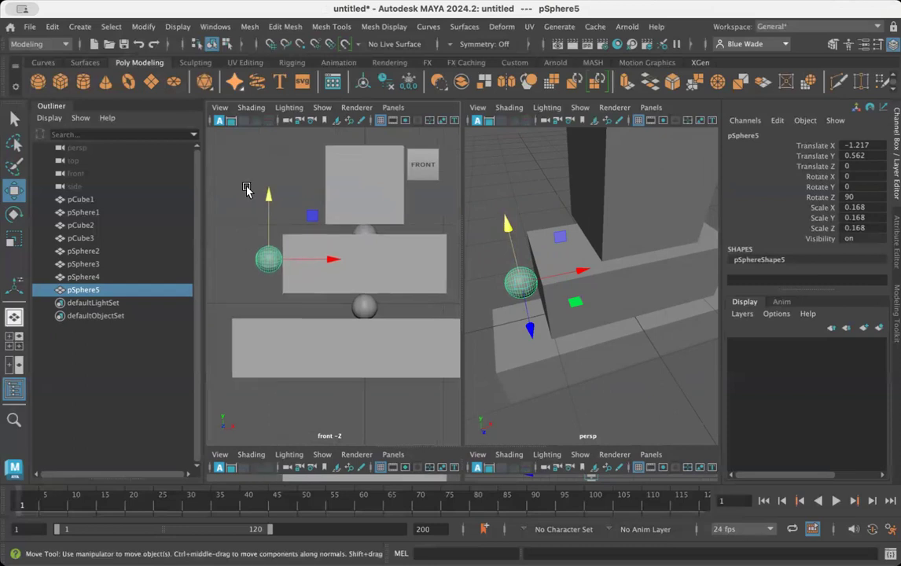
left_click_drag(267, 192, 267, 189)
scroll(348, 281, "down", 5)
scroll(347, 275, "up", 4)
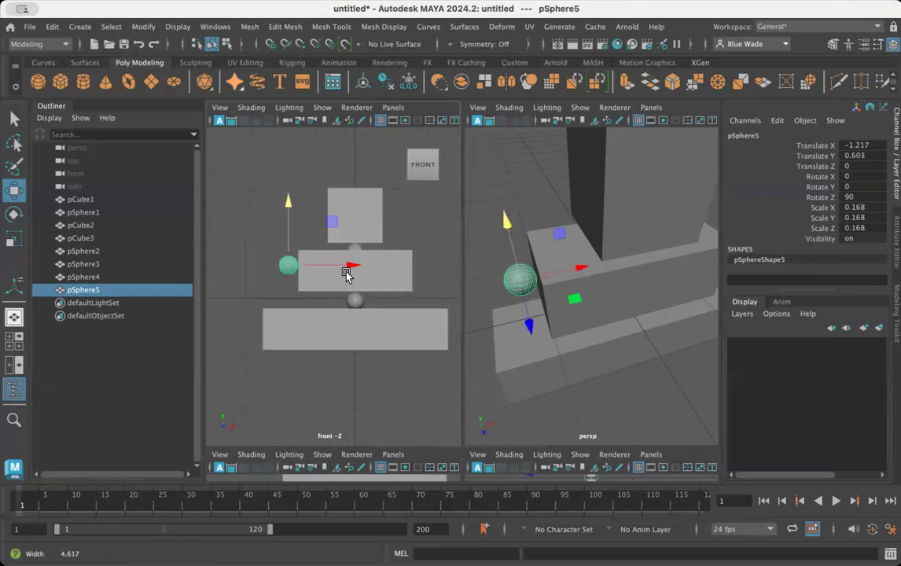
middle_click_drag(346, 275, 338, 275, "alt")
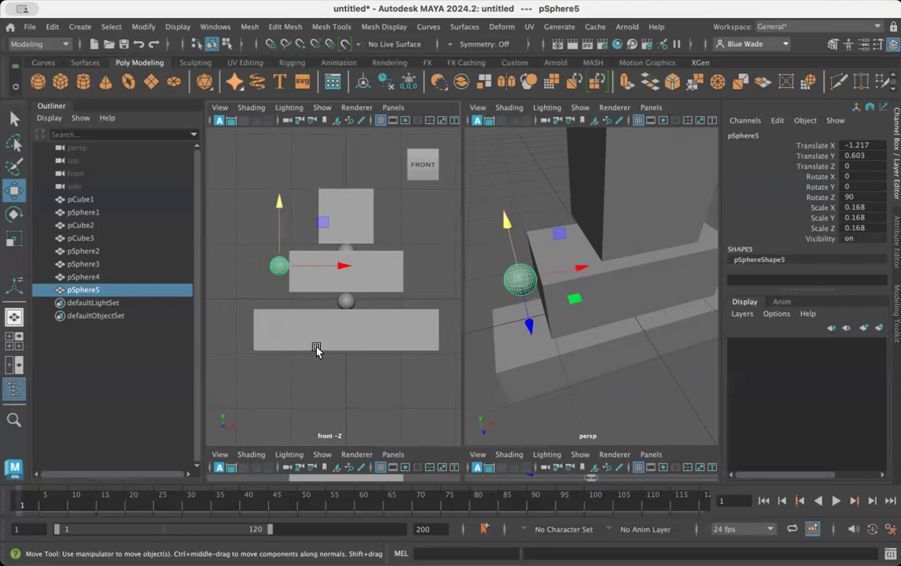
- Duplicate the side sphere and move the copy to the middle block's opposite end, to a Translate X of about 1.138
key("ctrl+d")
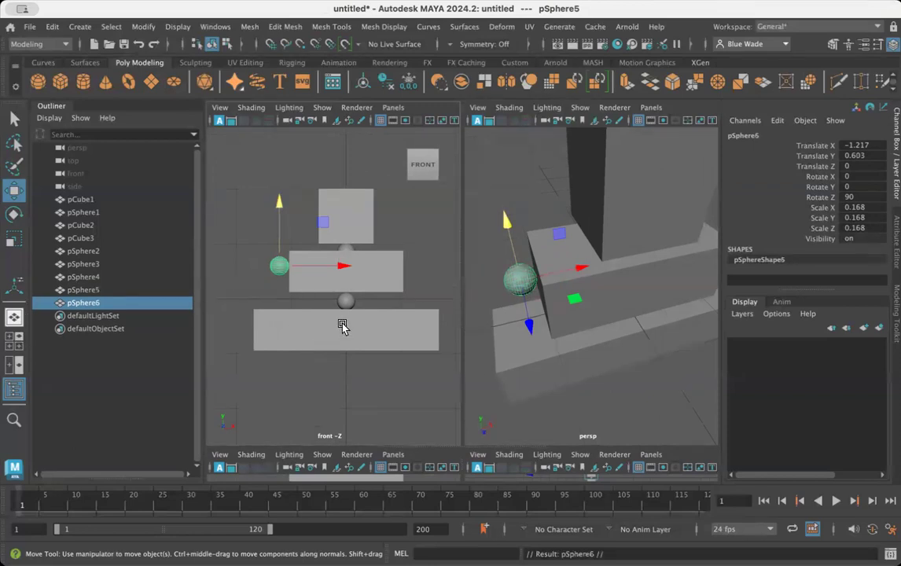
left_click_drag(344, 267, 473, 260)
left_click_drag(474, 259, 472, 259)
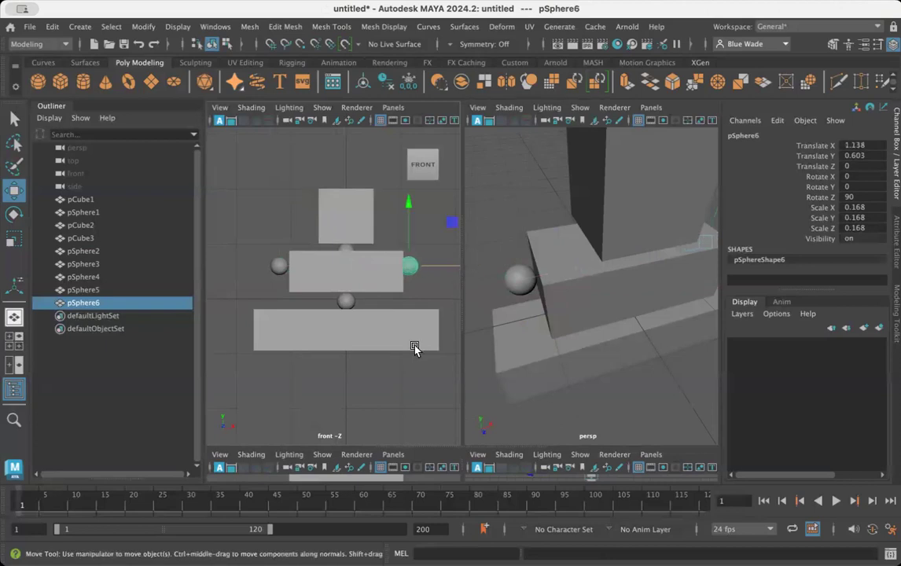
- Narrow the bottom block along its width to a Scale X of about 2.997
scroll(369, 329, "down", 2)
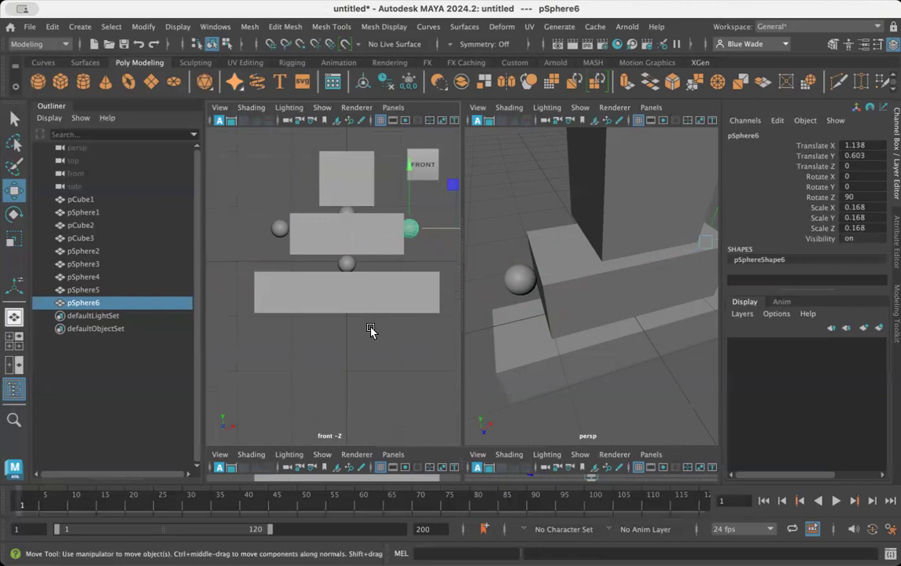
scroll(350, 324, "down", 2)
scroll(346, 338, "up", 3)
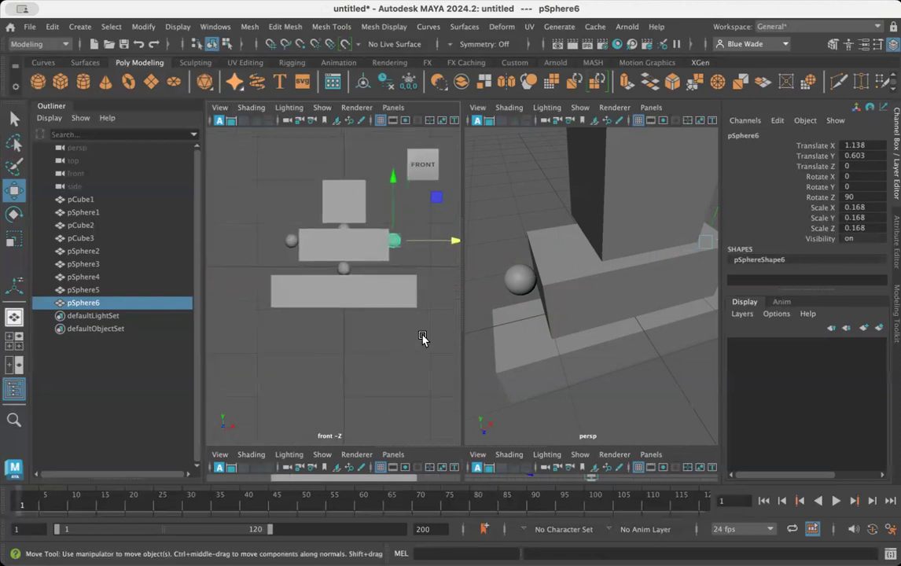
mouse_move(551, 355)
left_mouse_down("alt")
mouse_move(576, 362)
mouse_move(567, 344)
mouse_move(546, 346)
mouse_move(573, 342)
mouse_move(566, 349)
left_mouse_up("alt")
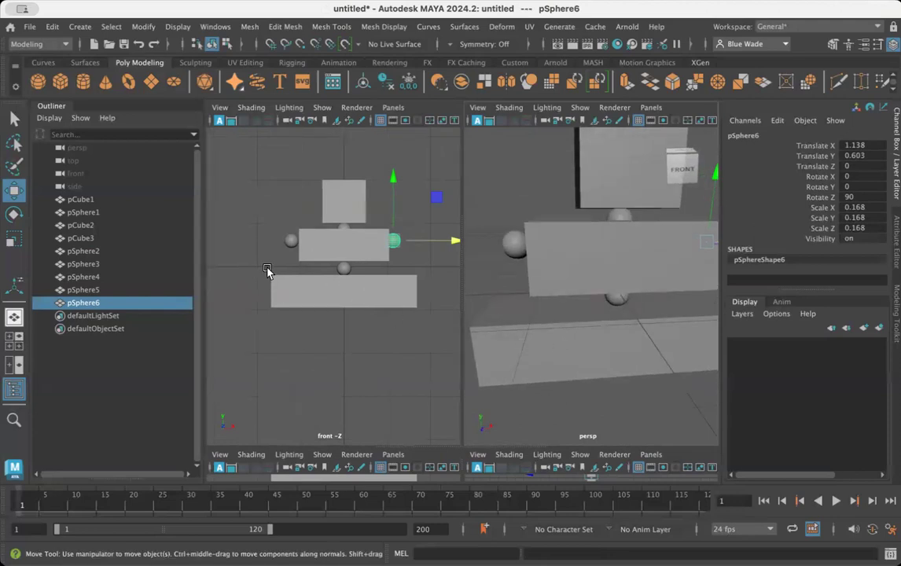
left_click(299, 292)
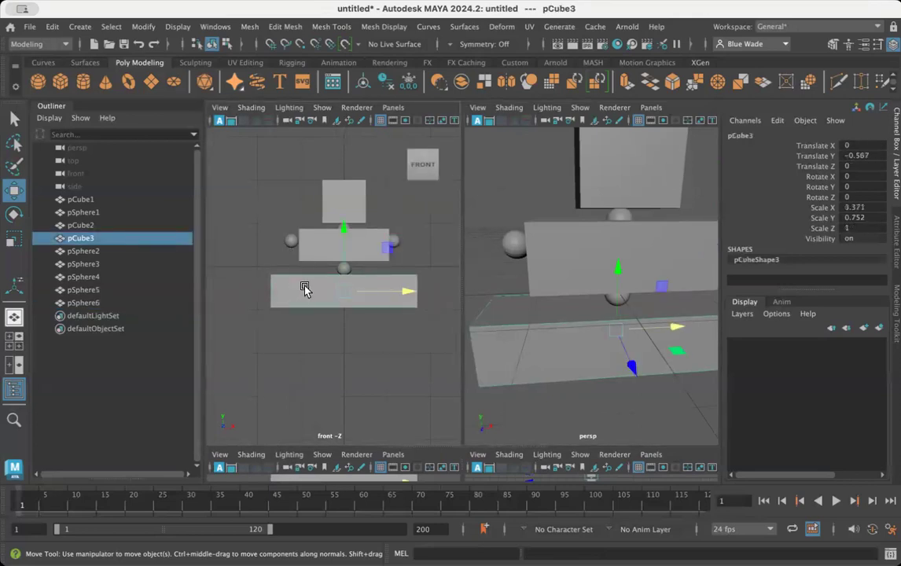
key("t")
key("r")
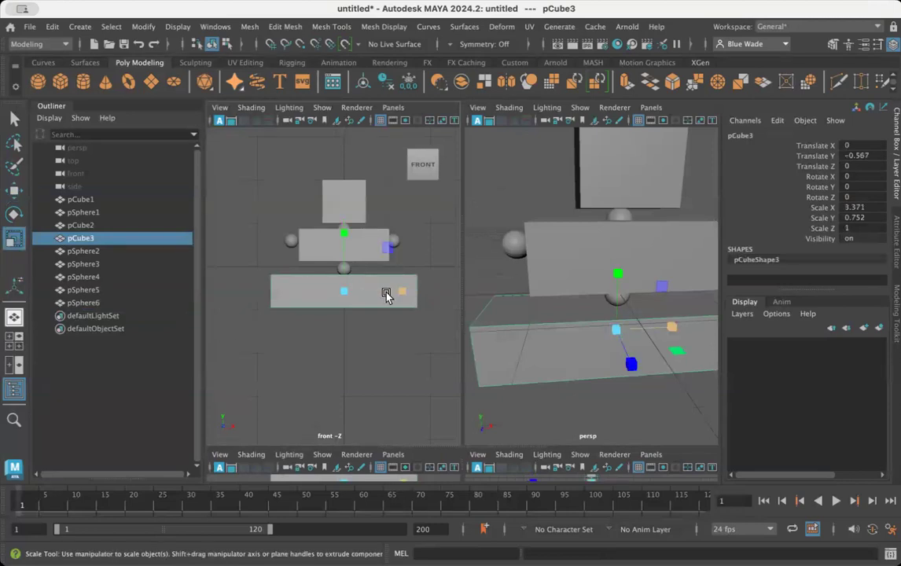
left_click_drag(401, 295, 396, 298)
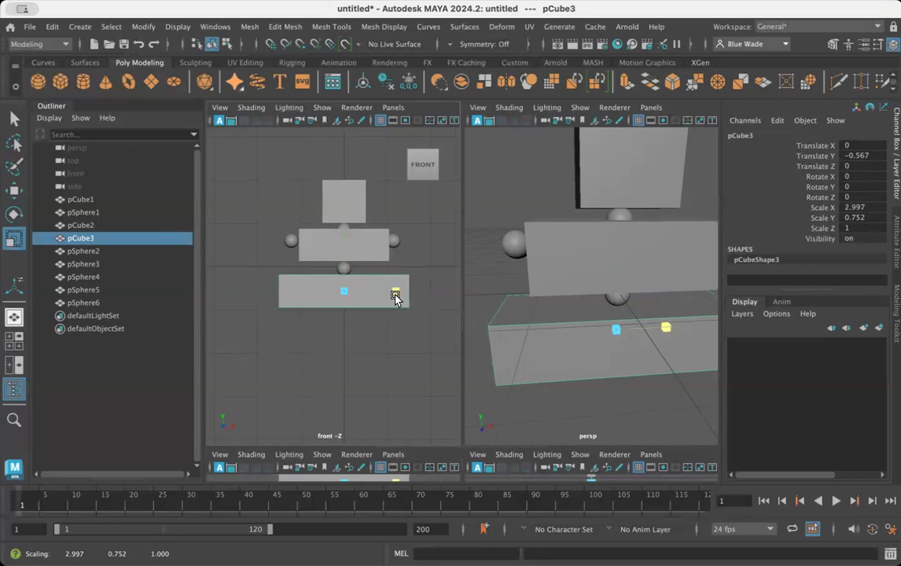
left_click_drag(395, 298, 396, 297)
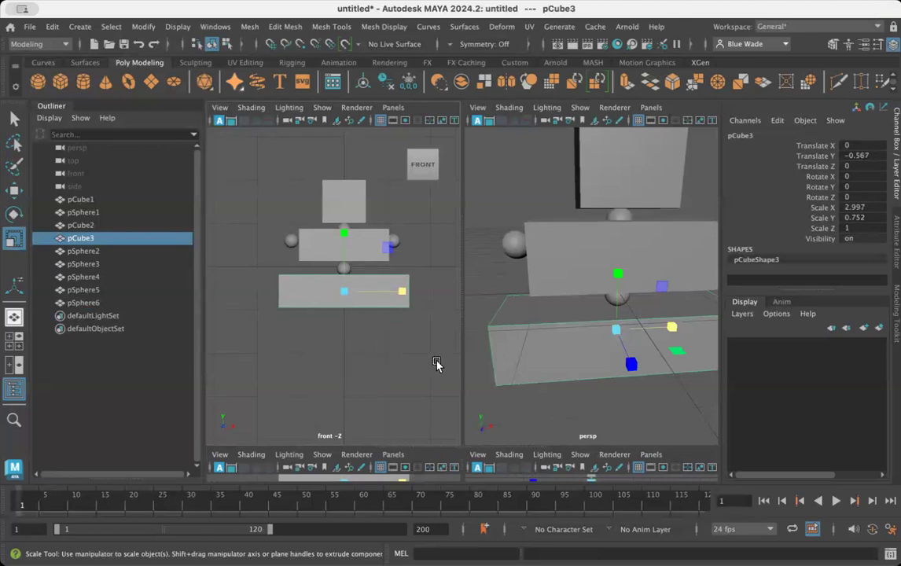
- Duplicate the middle block and move the copy outside the negative-X side sphere, to a Translate X of about -2.409
right_click_drag(436, 361, 400, 348, "alt")
middle_click_drag(367, 307, 375, 301, "alt")
right_click_drag(376, 303, 535, 319, "alt")
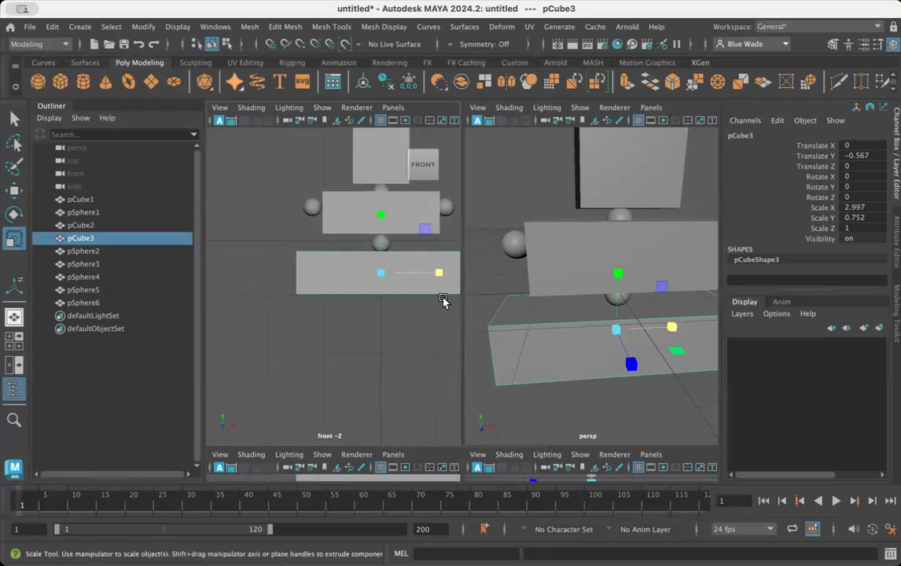
middle_click_drag(407, 296, 382, 332, "alt")
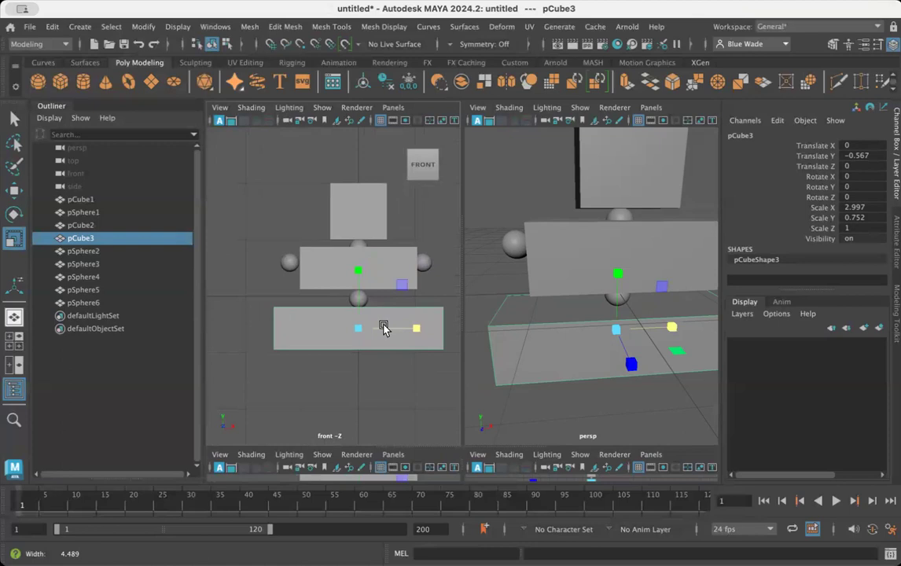
right_click_drag(383, 328, 371, 305, "alt")
left_click(376, 268)
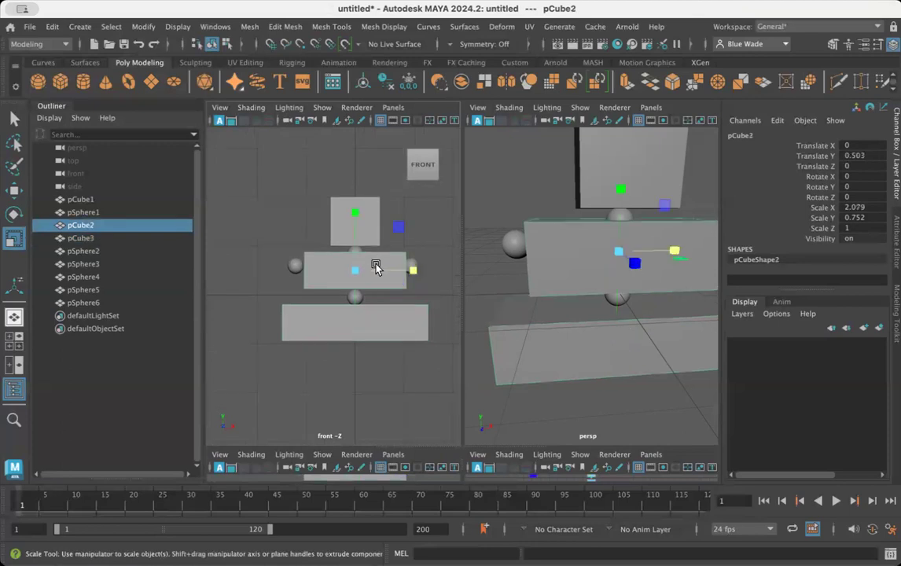
key("ctrl+d")
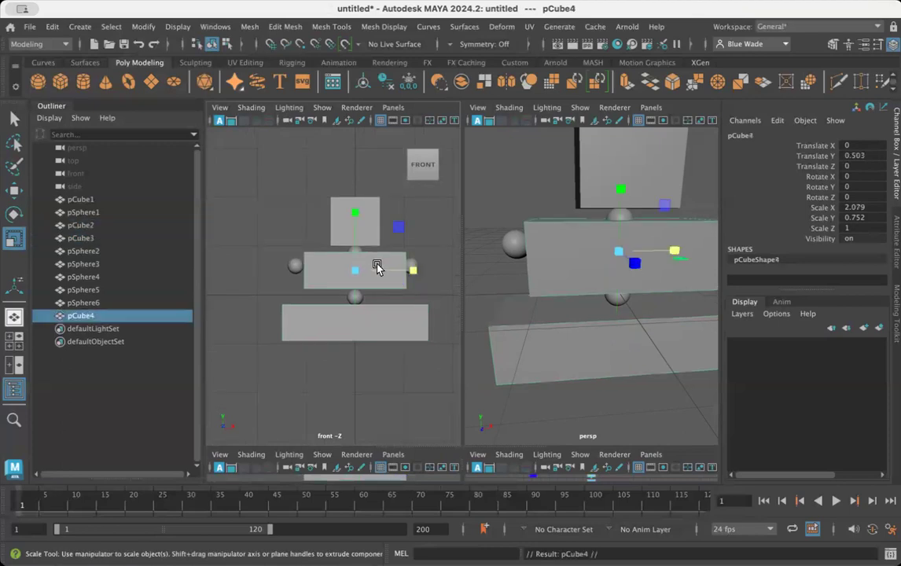
key("w")
left_click_drag(413, 270, 306, 270)
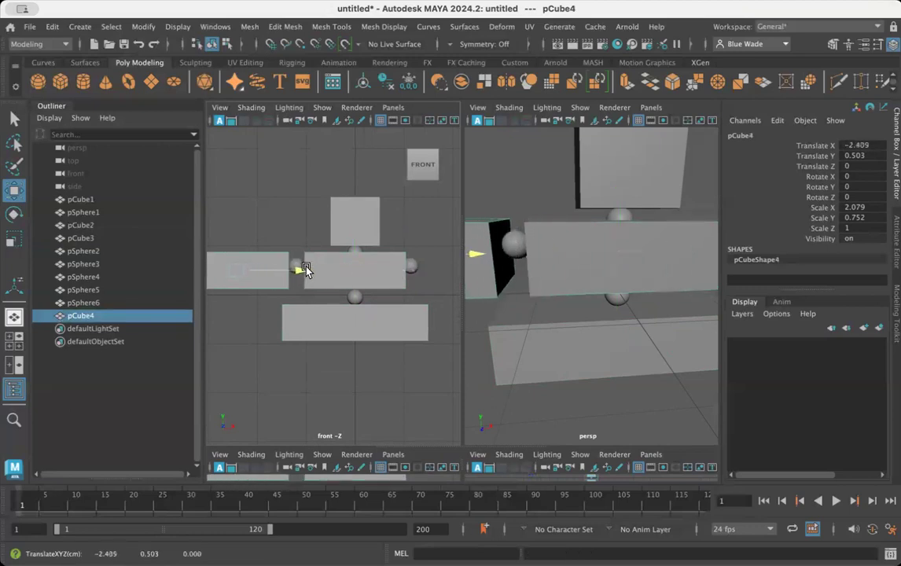
- Scale the copied side block down to about 0.456 in Y and 0.606 in Z, with a Scale X of about 2.003
middle_click_drag(340, 301, 382, 300, "alt")
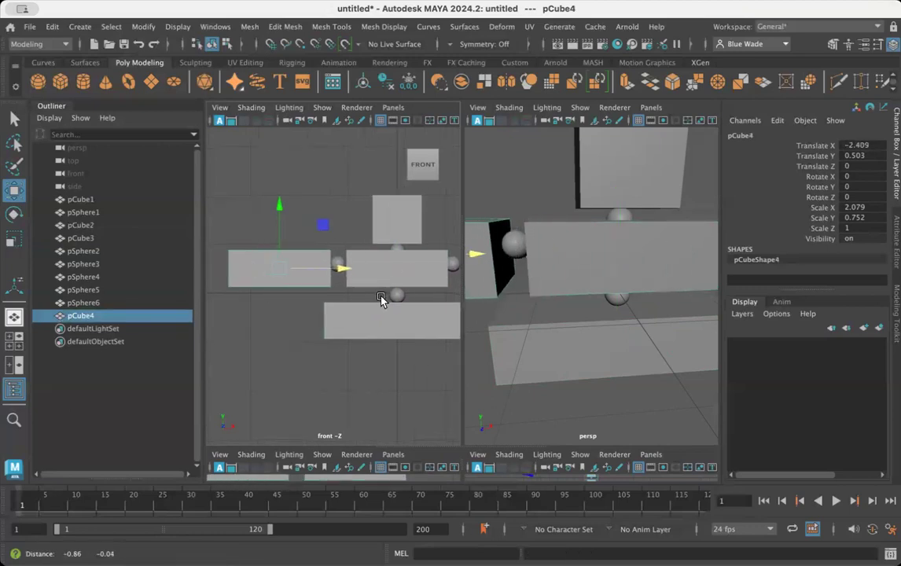
right_click_drag(382, 299, 367, 299, "alt")
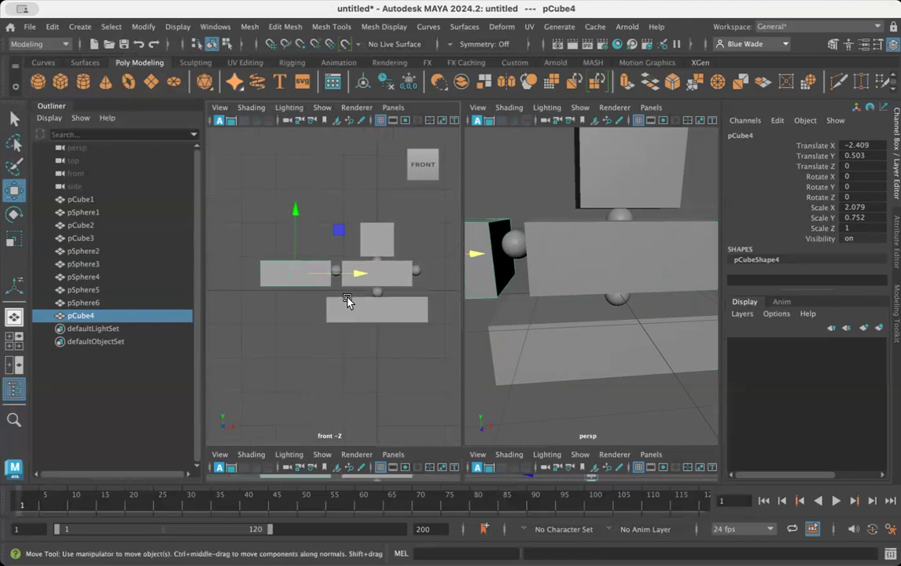
key("r")
left_click_drag(293, 275, 279, 278)
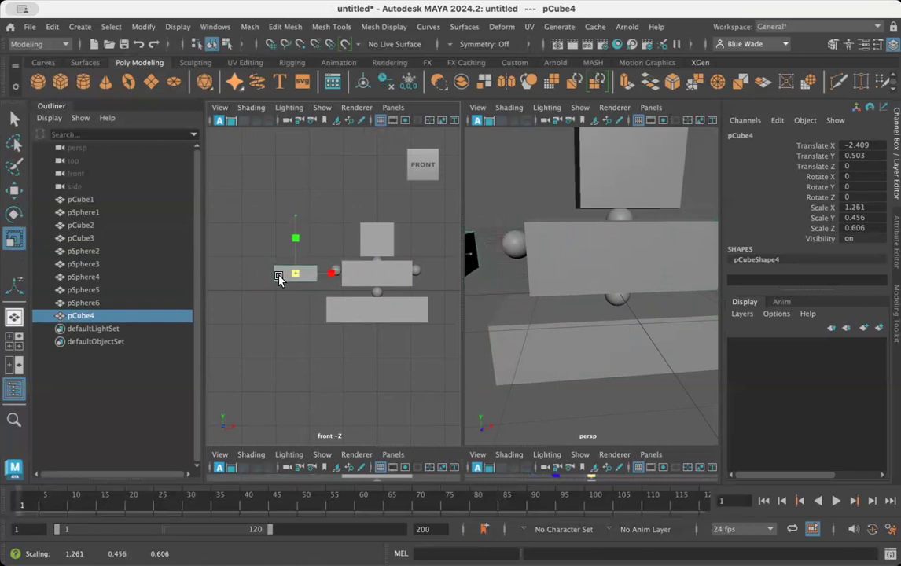
left_click_drag(355, 275, 389, 274)
- Raise the side block to a Translate Y of about 0.56 and shift it slightly toward the side sphere
key("w")
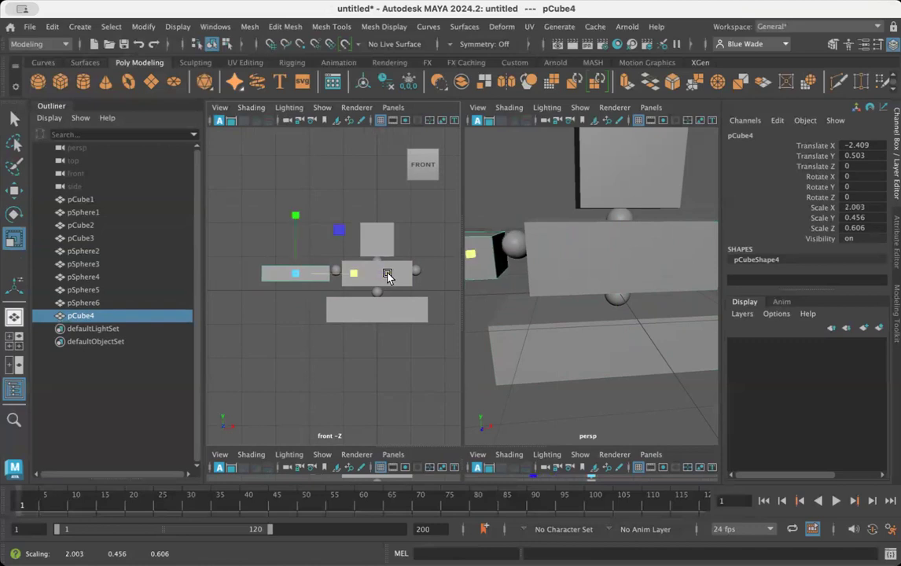
left_click_drag(295, 204, 295, 206)
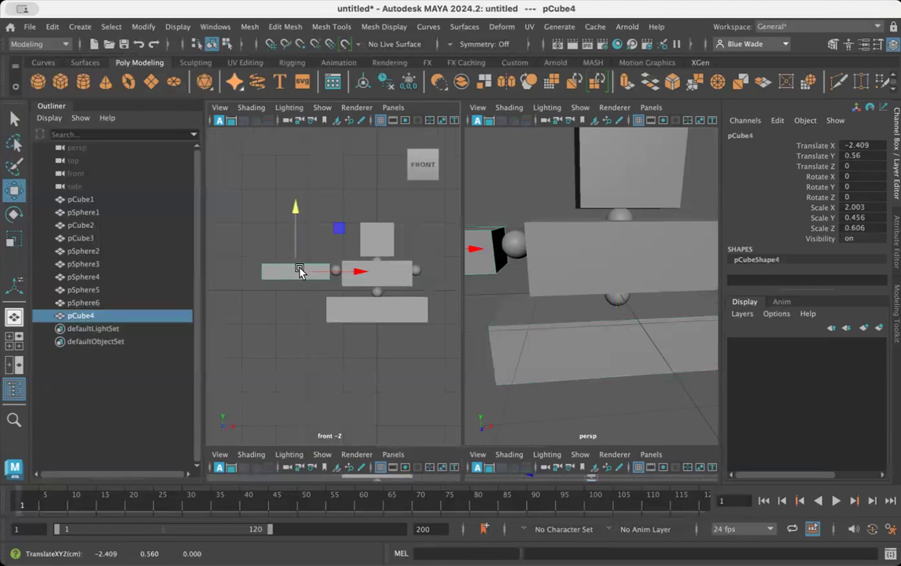
left_click_drag(356, 269, 359, 271)
- Shorten the side block to a Scale X of about 1.229 and place it at a Translate X of about -2.084
key("r")
left_click_drag(352, 273, 370, 268)
key("w")
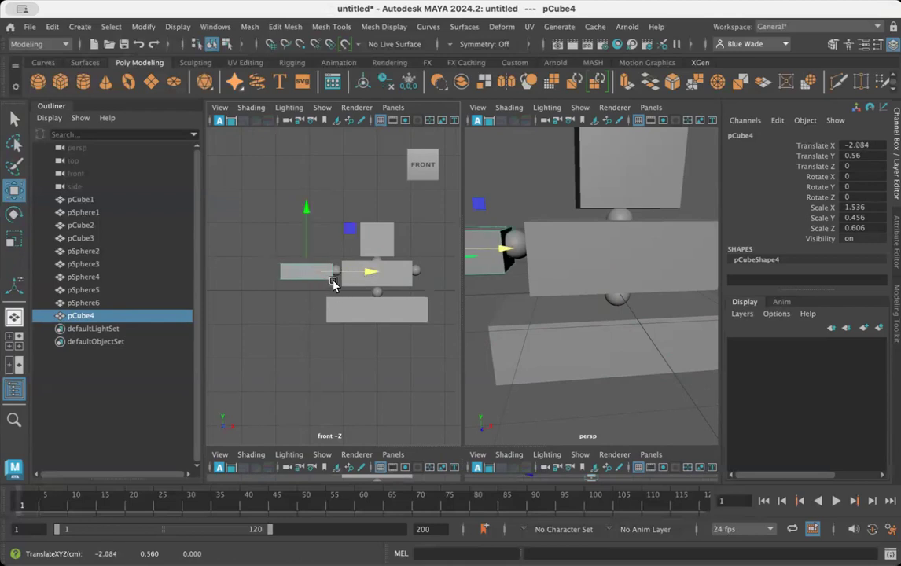
key("r")
left_click_drag(364, 271, 354, 270)
- Move the negative-X side block inward against its side sphere, to a Translate X of about -1.912
key("e")
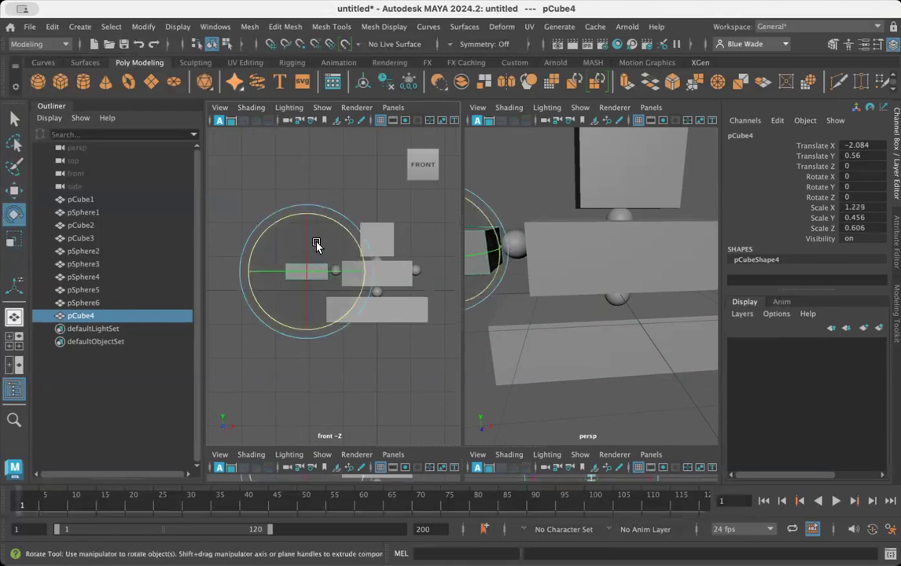
key("w")
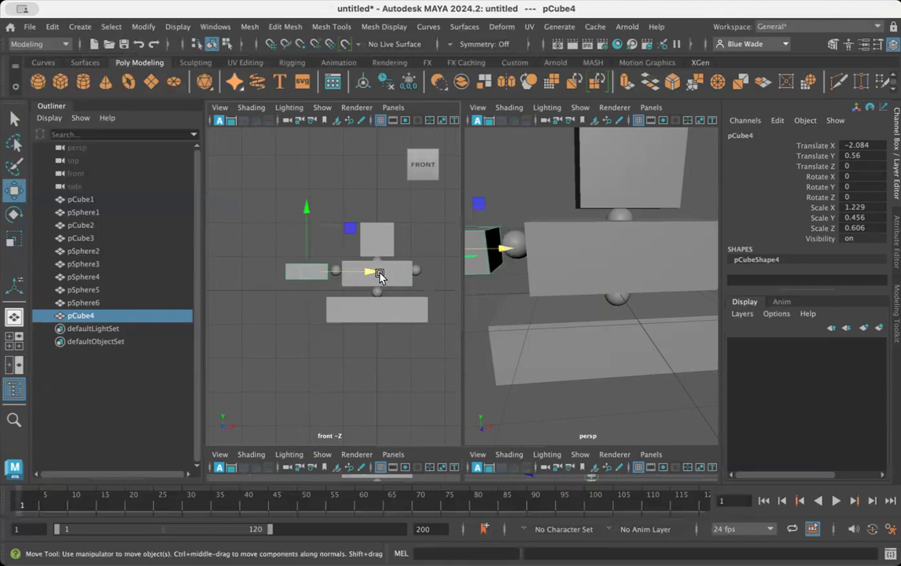
left_click(358, 283)
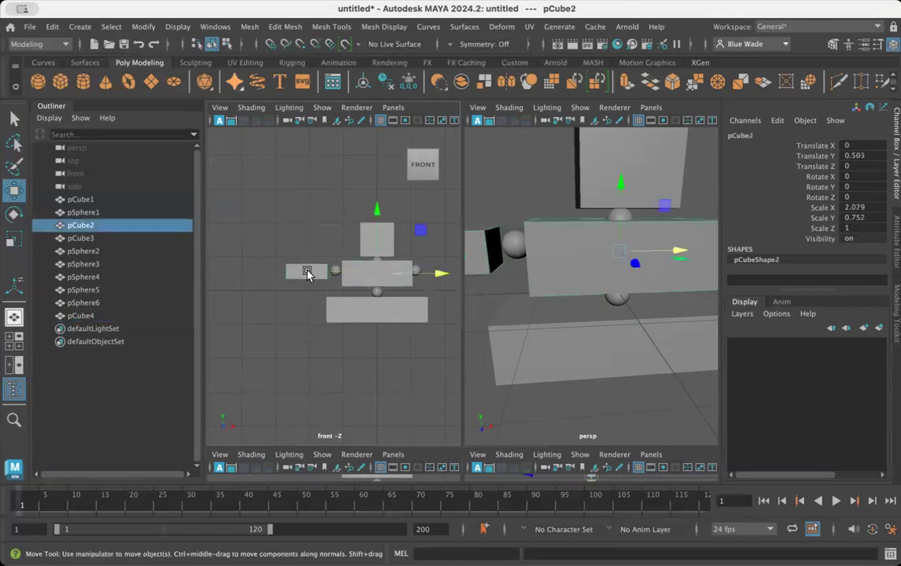
left_click(311, 269)
left_click_drag(364, 275, 372, 276)
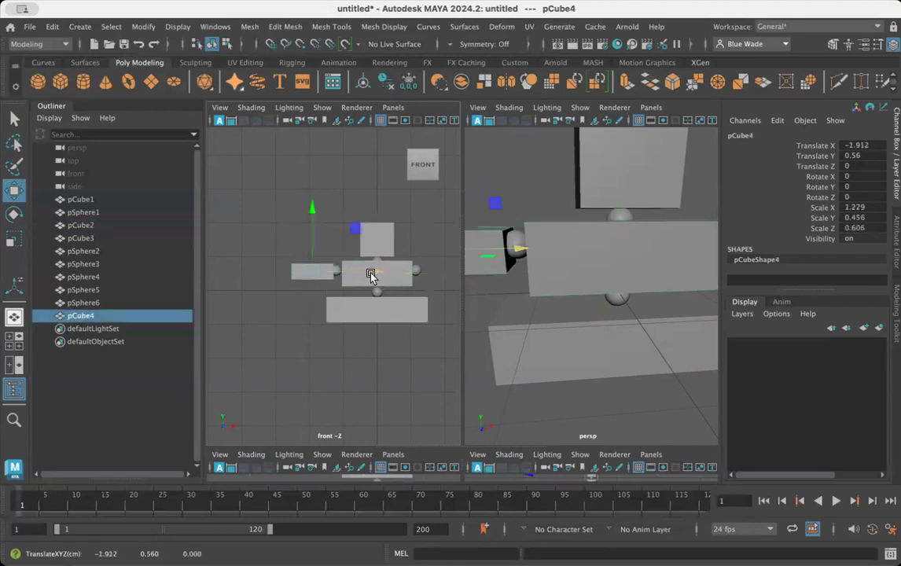
- Nudge the negative-X side sphere toward the middle block, to a Translate X of about -1.196
right_click_drag(334, 314, 486, 321, "alt")
left_click_drag(464, 303, 619, 303)
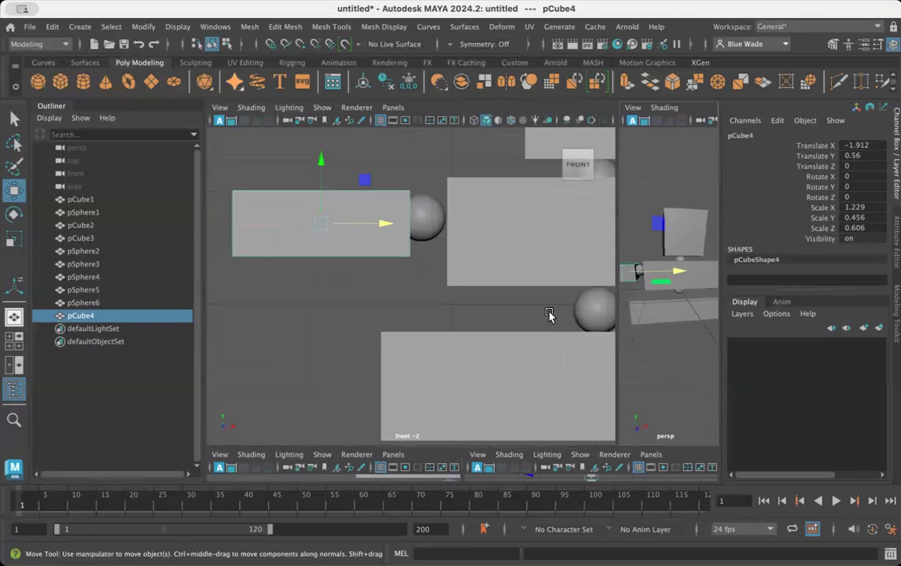
middle_click_drag(539, 305, 453, 302, "alt")
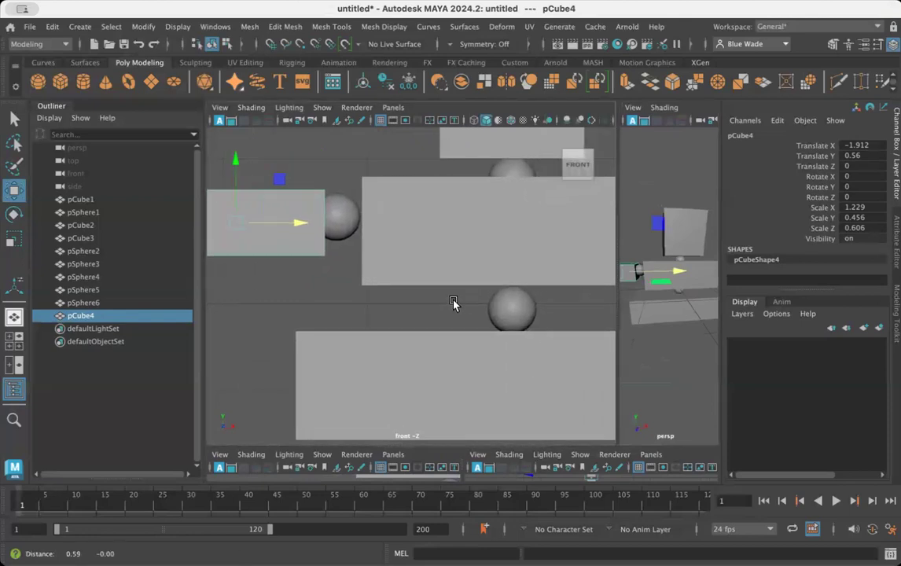
scroll(435, 268, "down", 2)
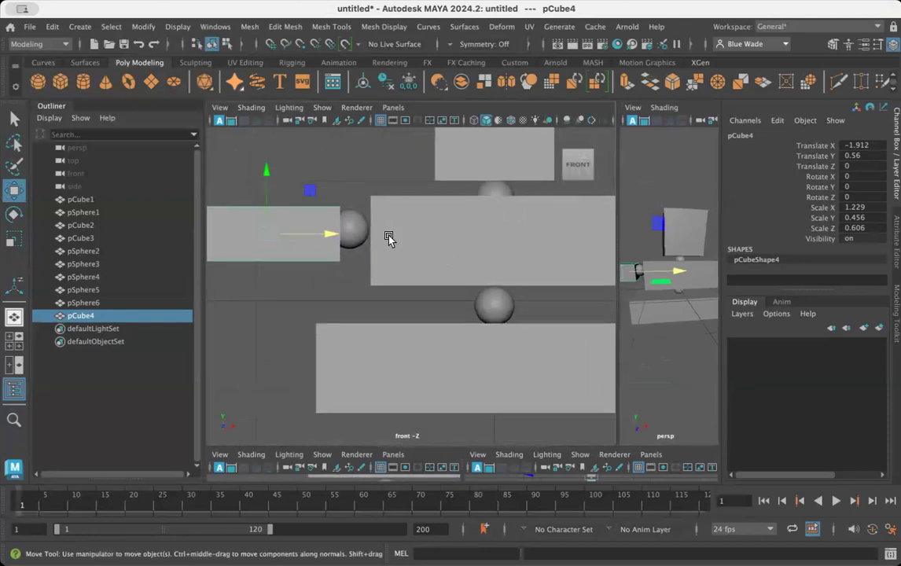
left_click(357, 235)
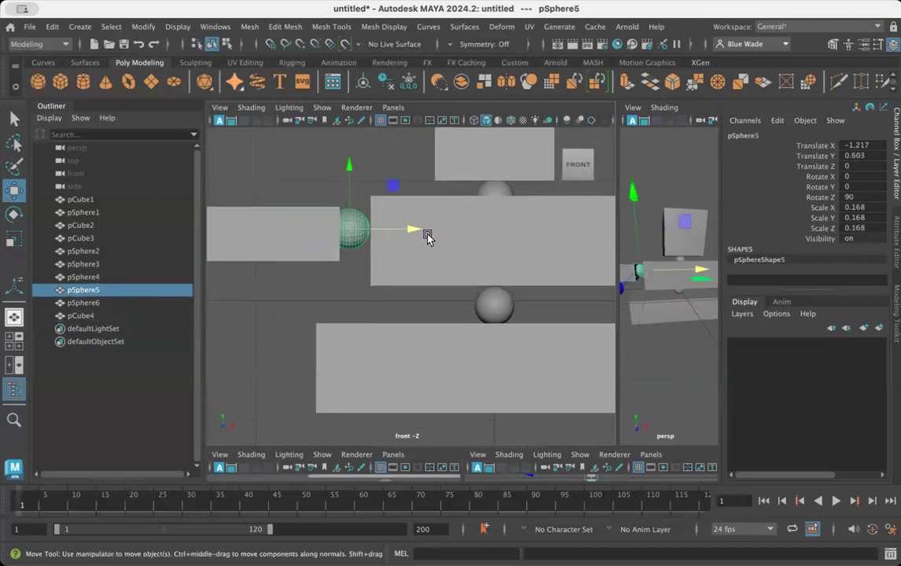
left_click(370, 233)
left_click(356, 233)
left_click_drag(412, 234, 415, 234)
- Adjust the negative-X side block to a Translate X of about -1.934 and a Translate Y of about 0.582
left_click(319, 242)
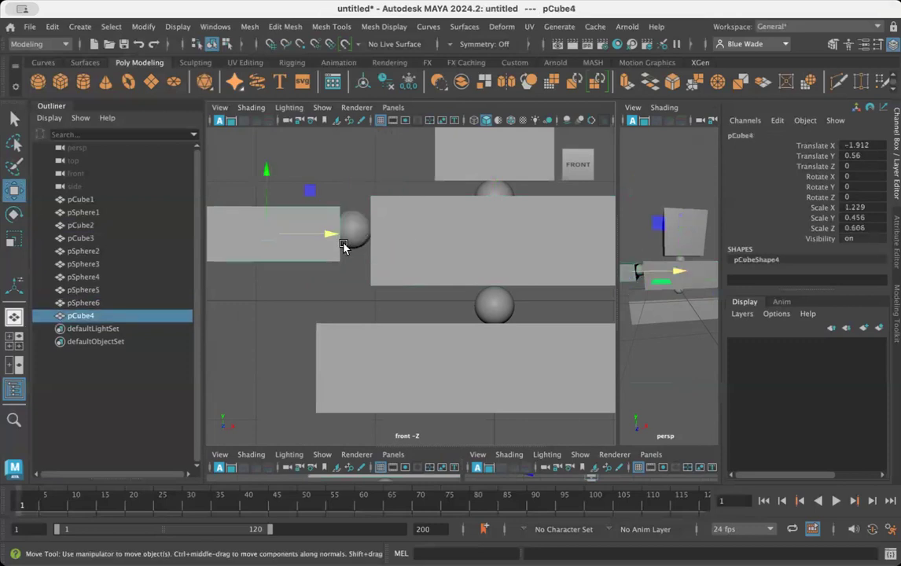
left_click(327, 238)
mouse_move(327, 236)
left_mouse_down()
mouse_move(306, 237)
mouse_move(324, 238)
left_mouse_up()
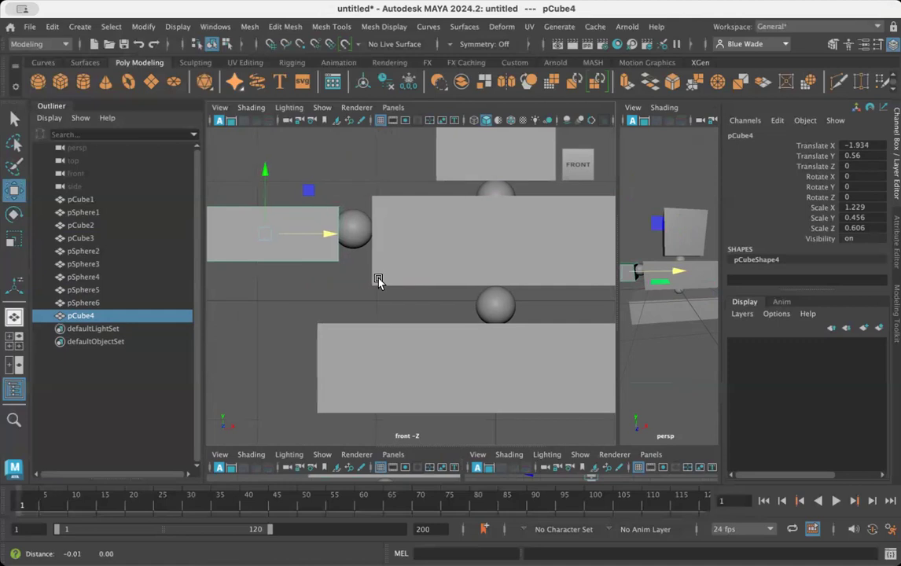
middle_click_drag(378, 279, 419, 281, "alt")
left_click_drag(306, 169, 306, 165)
scroll(449, 244, "down", 5)
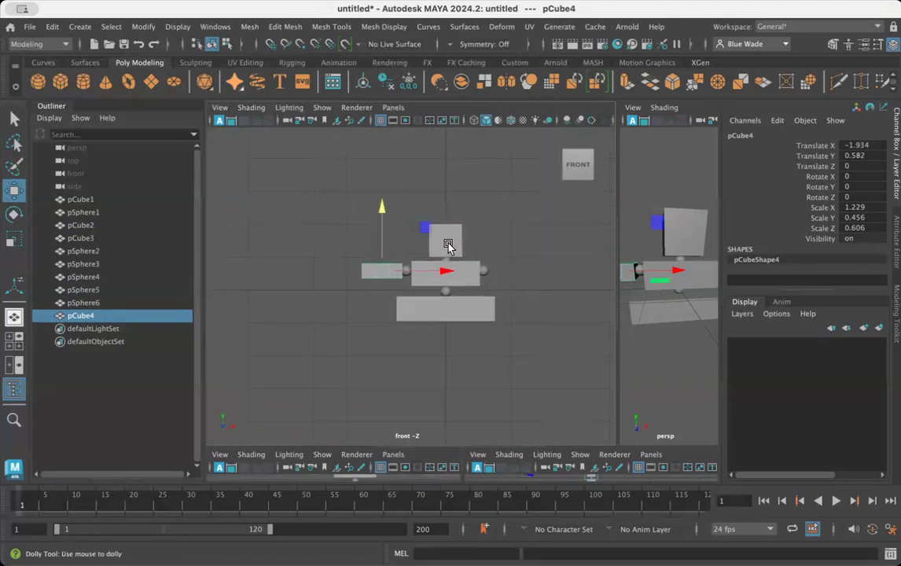
- Duplicate the side block and place the copy outside the positive-X side sphere, at Translate X about 1.875 and Y about 0.591
scroll(457, 283, "up", 4)
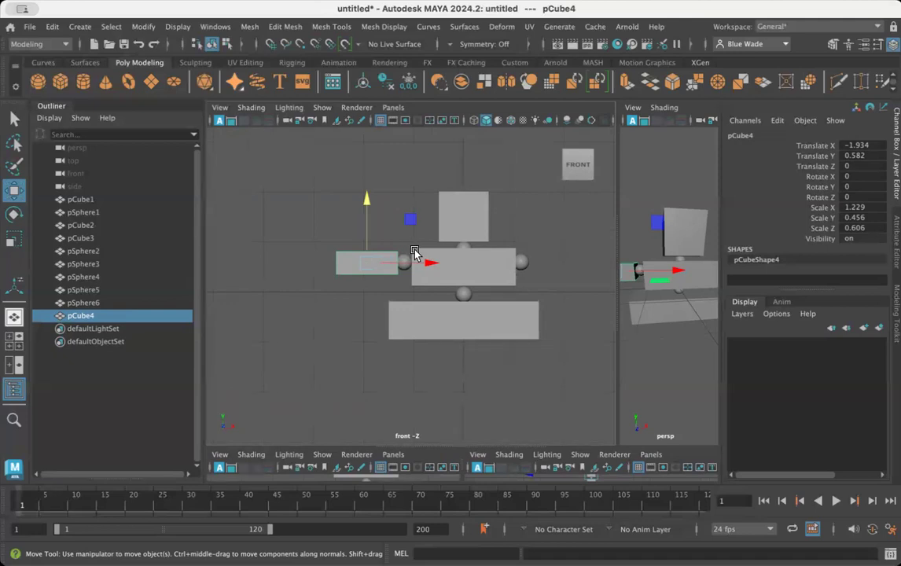
key("ctrl+d")
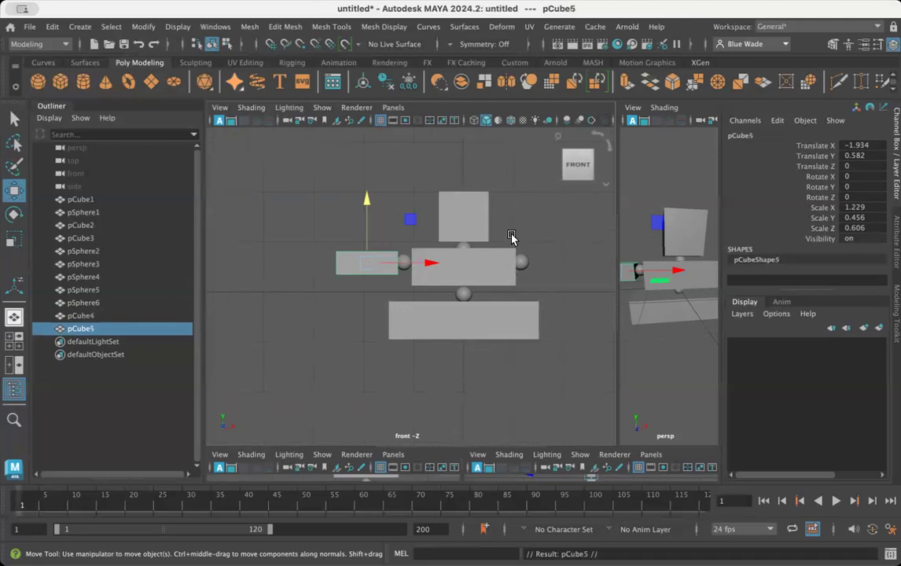
left_click_drag(431, 263, 624, 270)
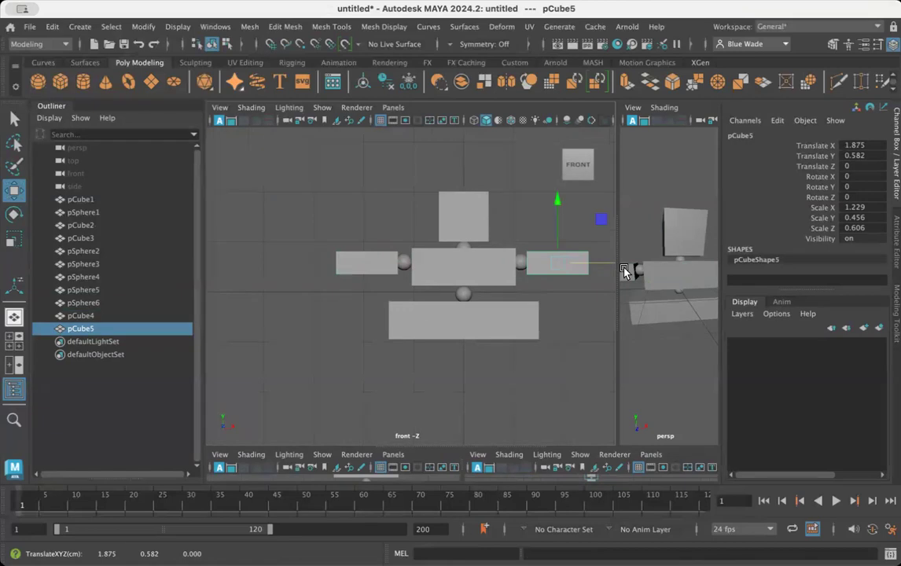
middle_click_drag(562, 305, 474, 314, "alt")
right_click_drag(478, 321, 620, 317, "alt")
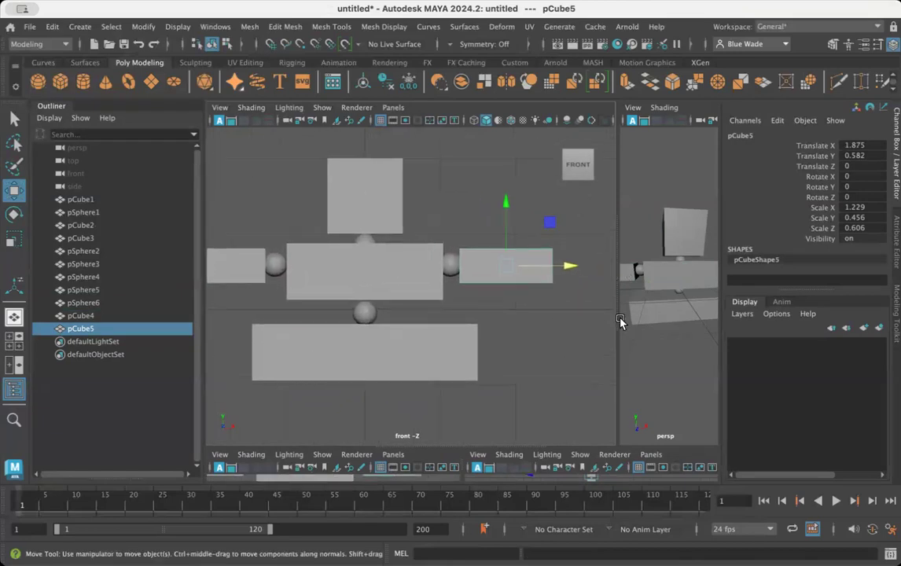
left_click_drag(505, 202, 504, 201)
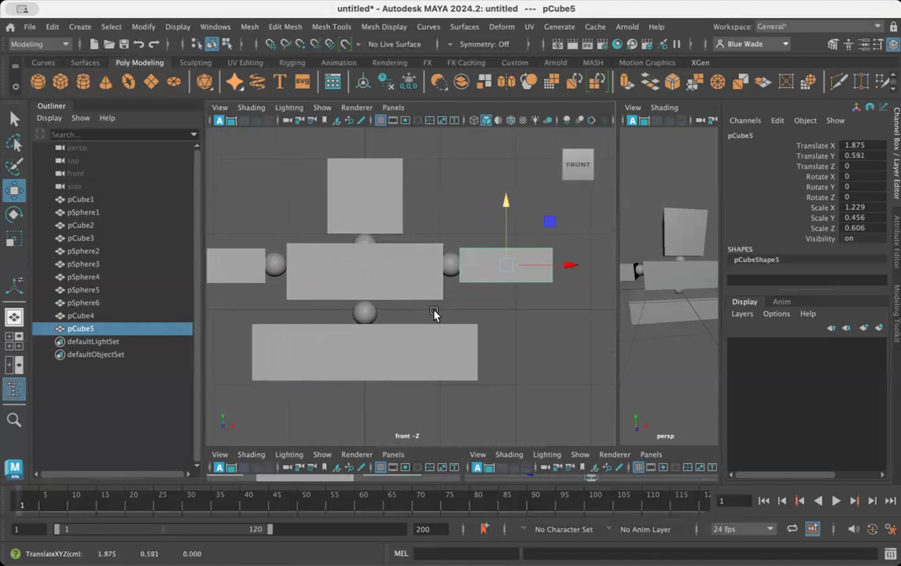
- Duplicate the negative-X side sphere and move the copy to the outer end of that arm block, at Translate X about -2.672
right_click_drag(515, 328, 480, 320, "alt")
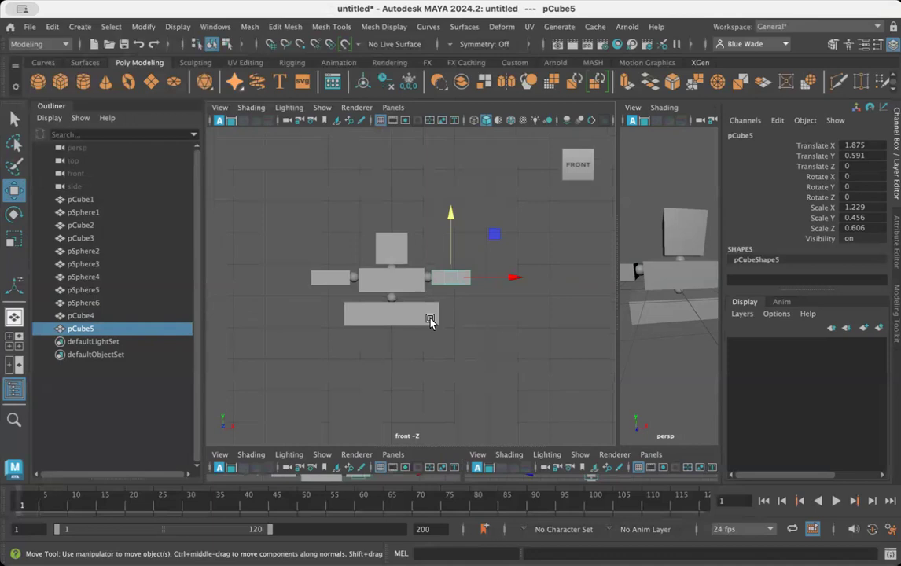
middle_click_drag(447, 317, 511, 313, "alt")
right_click_drag(445, 307, 662, 325, "alt")
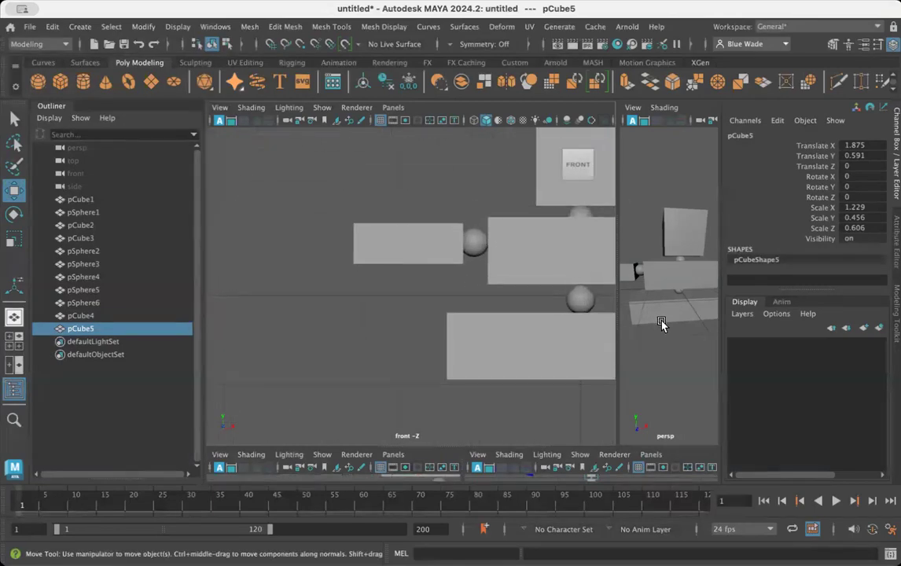
left_click(479, 243)
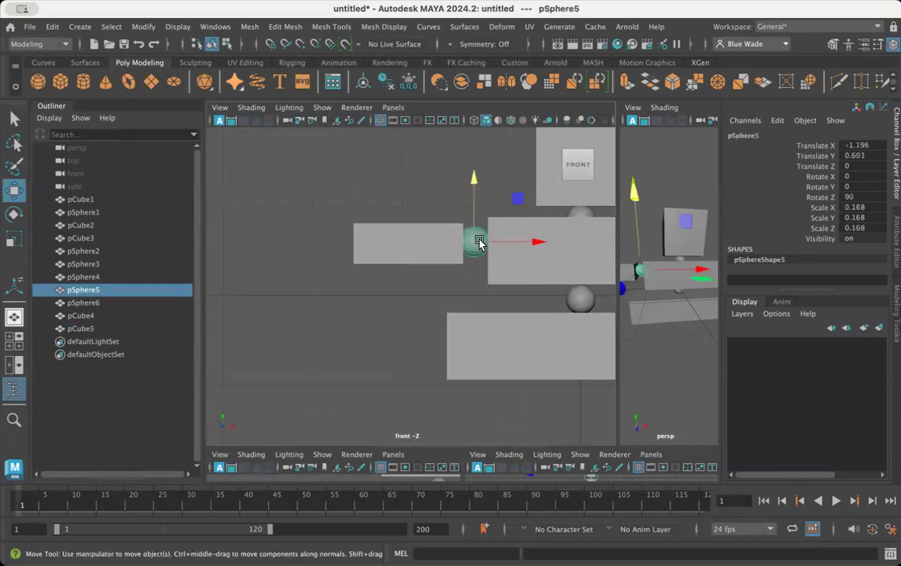
key("ctrl+d")
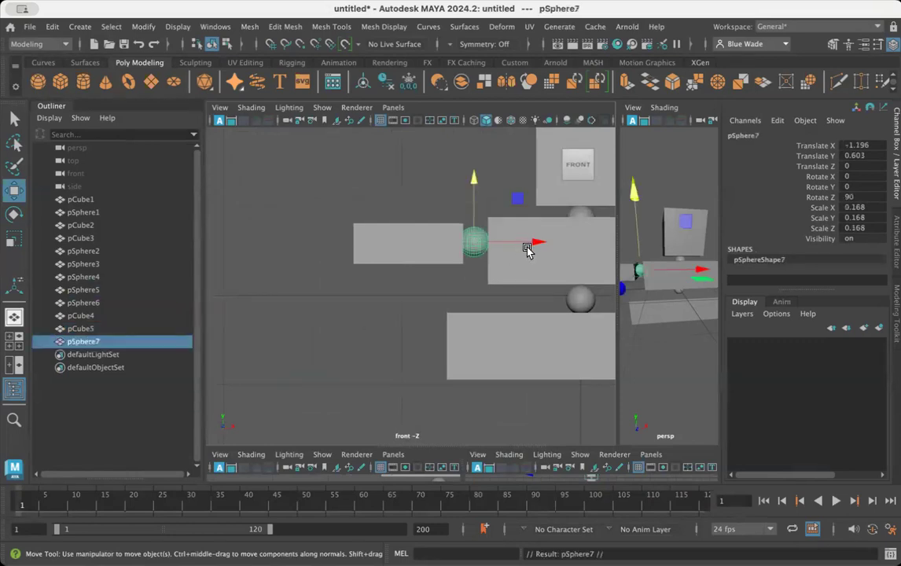
left_click_drag(535, 243, 398, 244)
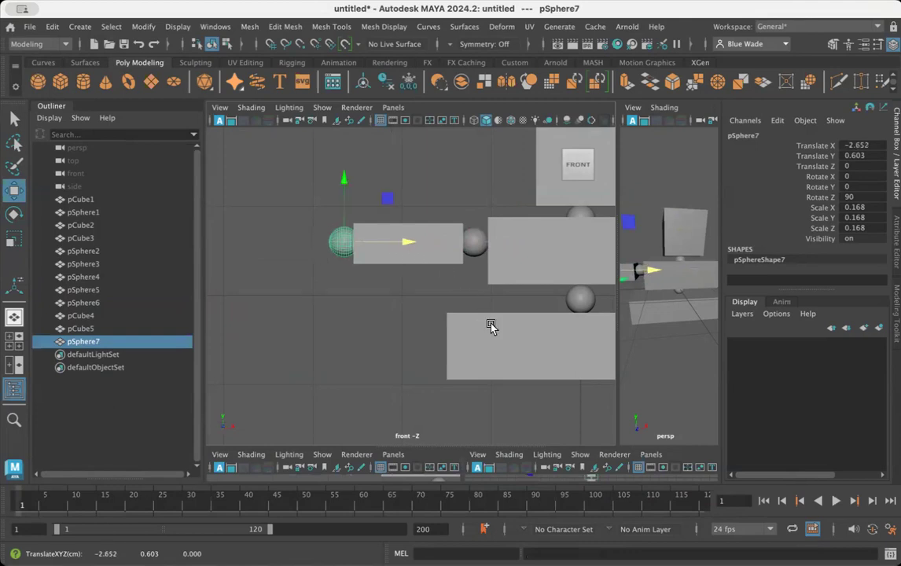
right_click_drag(539, 315, 503, 299, "alt")
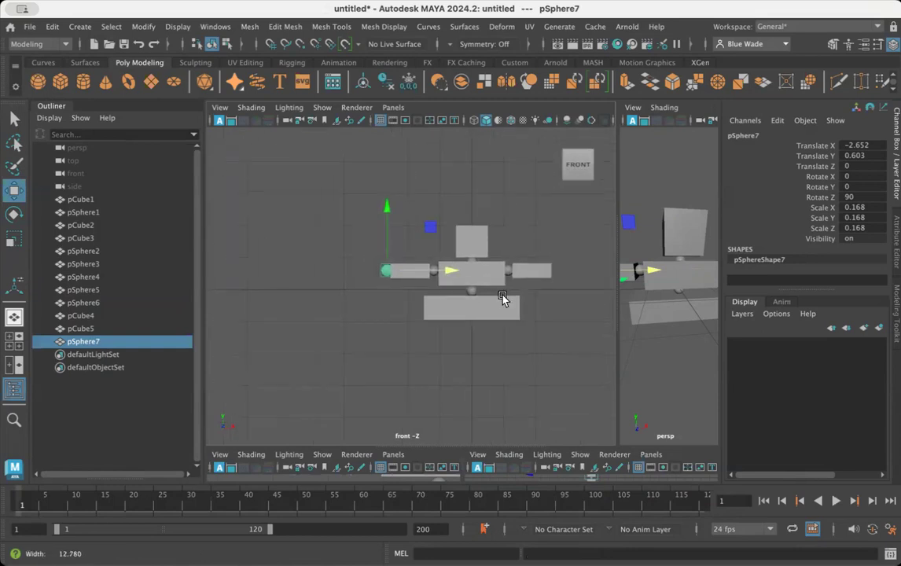
left_click(500, 293)
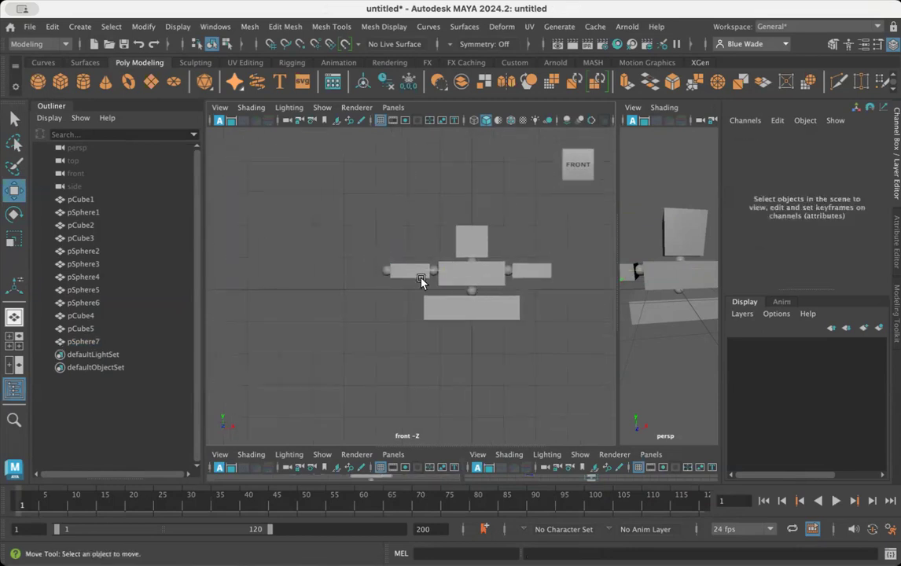
left_click(385, 274)
mouse_move(457, 268)
left_mouse_down()
mouse_move(473, 273)
mouse_move(444, 273)
mouse_move(452, 275)
left_mouse_up()
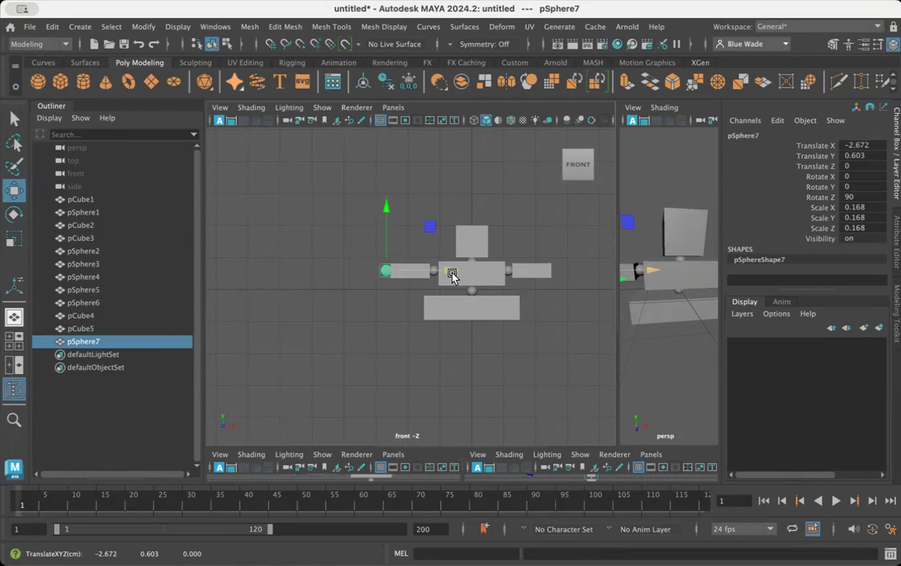
- Duplicate the outer arm sphere and move the copy to the outer end of the positive-X arm block, at Translate X about 2.626
key("ctrl+d")
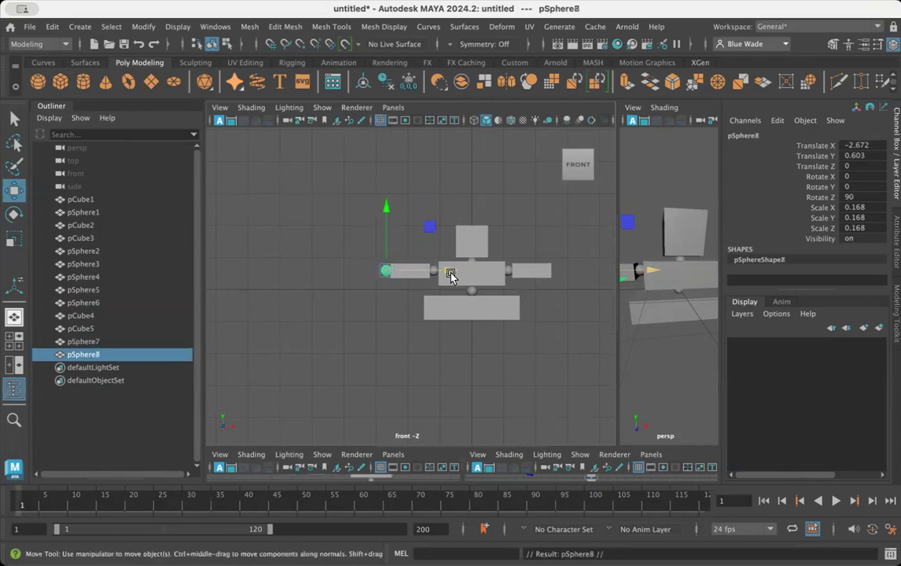
left_click_drag(448, 273, 620, 280)
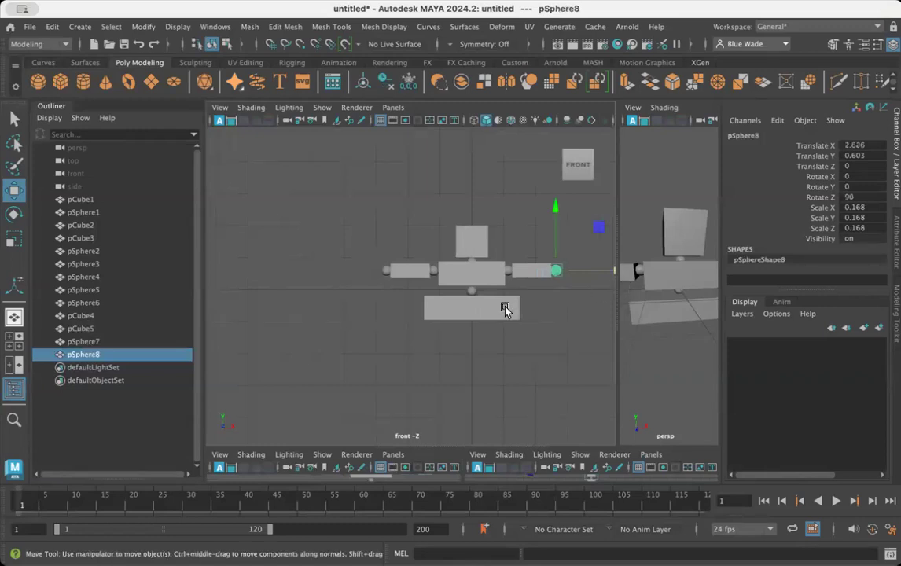
right_click_drag(428, 317, 599, 322, "alt")
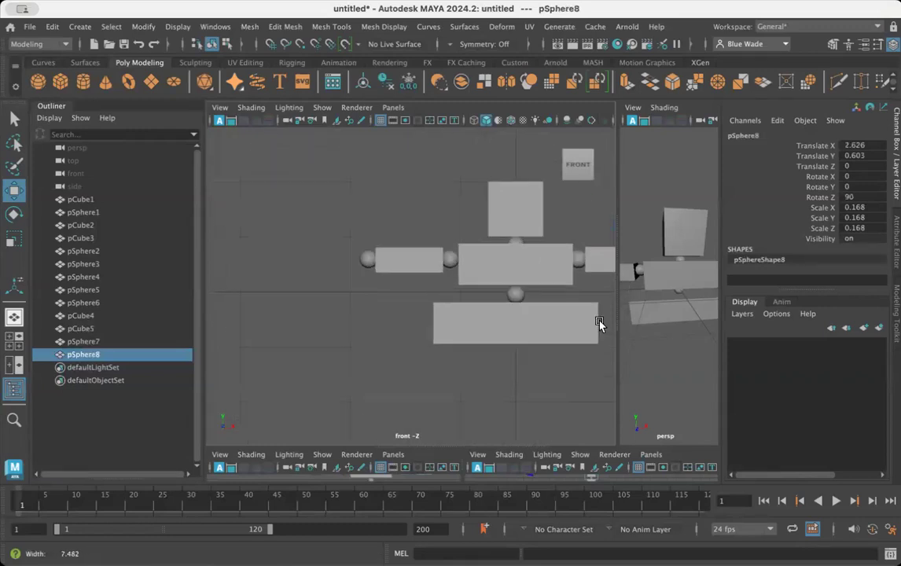
middle_click_drag(487, 318, 433, 317, "alt")
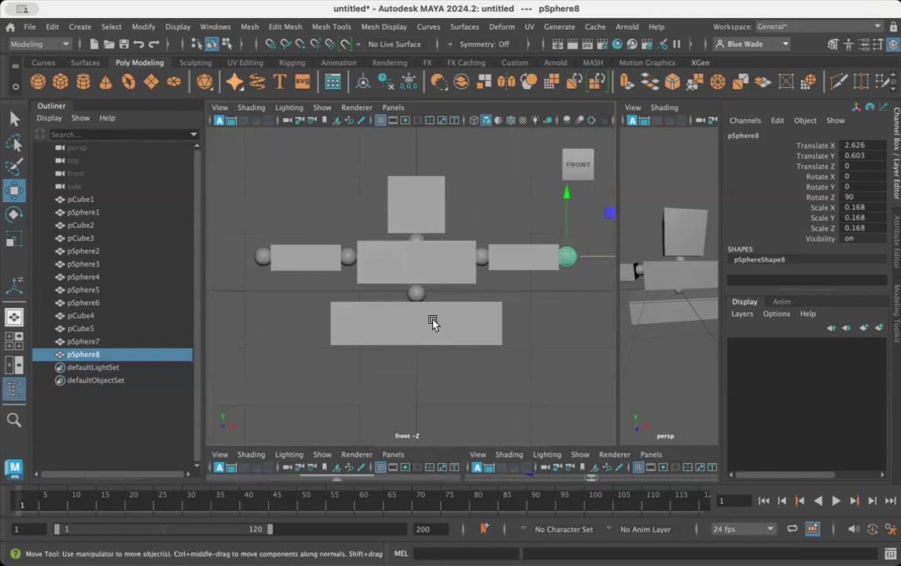
right_click_drag(432, 318, 495, 318, "alt")
middle_click_drag(505, 316, 400, 330, "alt")
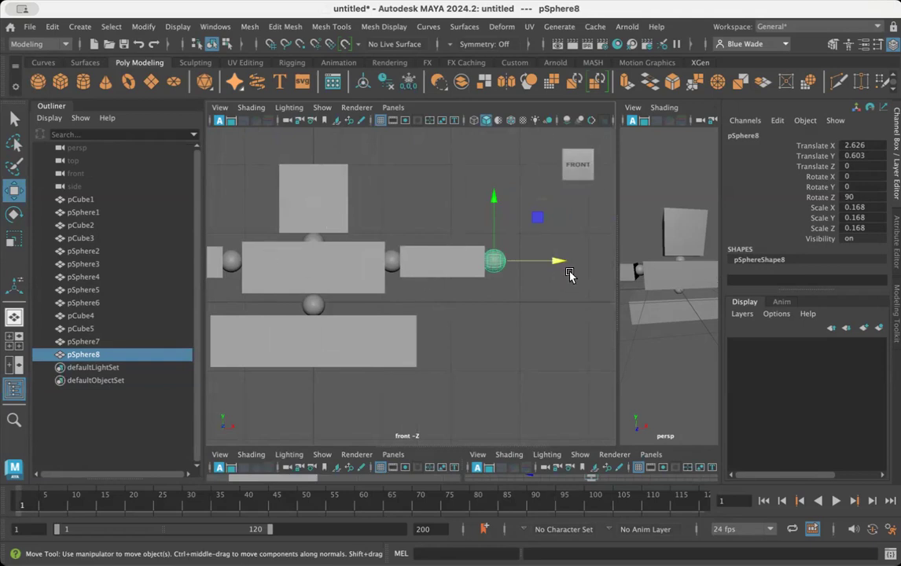
- Duplicate the negative-X arm block and move the copy beyond the outer sphere, to a Translate X of about -3.41
middle_click_drag(452, 339, 704, 354, "alt")
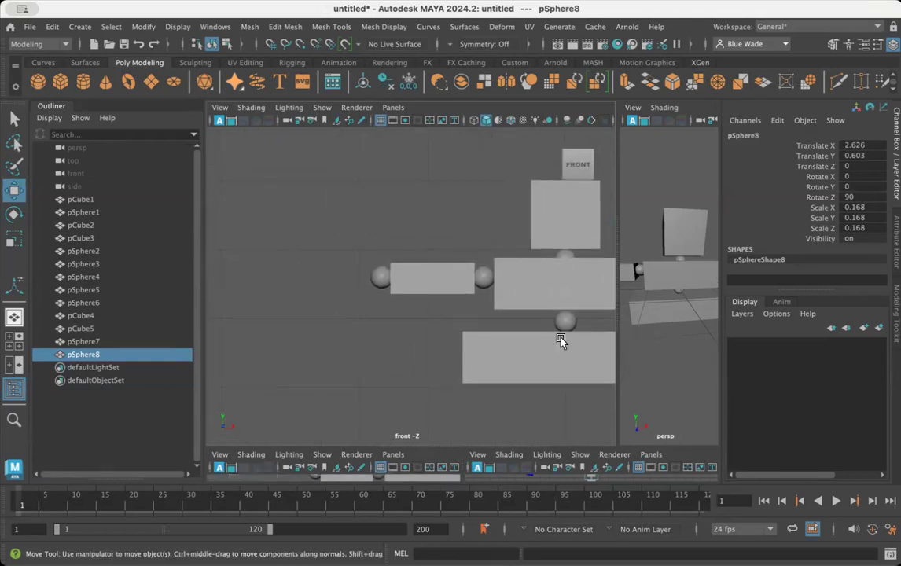
left_click(414, 284)
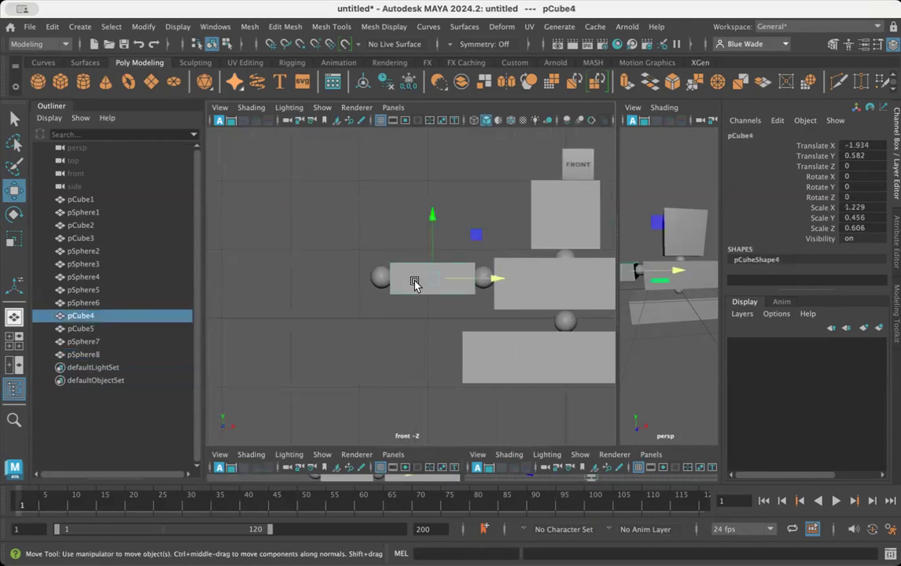
key("ctrl+d")
left_click_drag(498, 281, 396, 286)
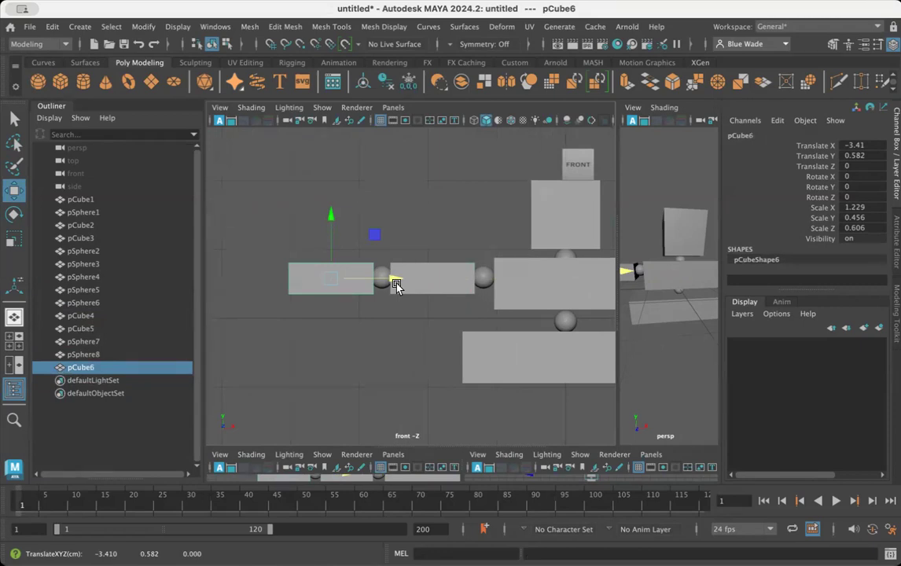
- Scale the outer forearm block to about 1.202 in X, 0.337 in Y and 0.449 in Z
key("e")
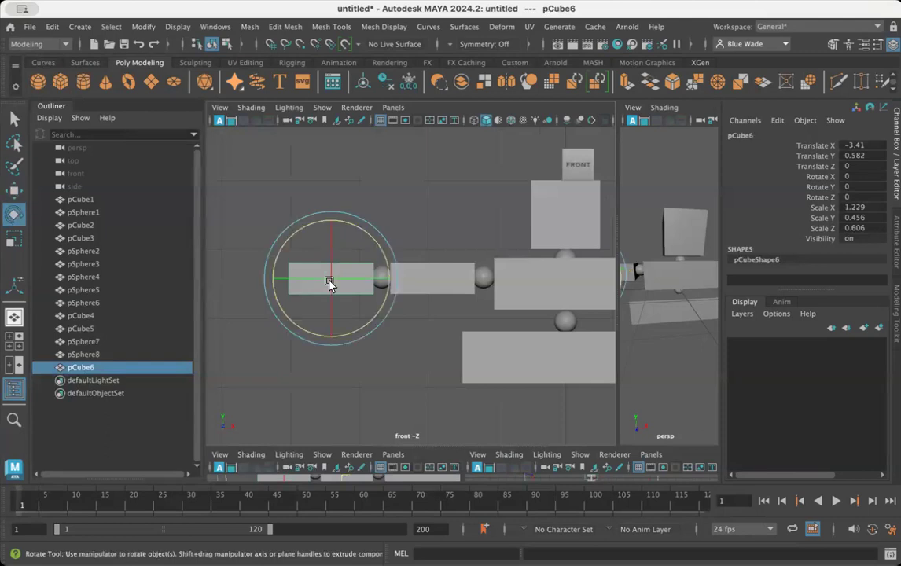
key("r")
left_click_drag(330, 285, 316, 283)
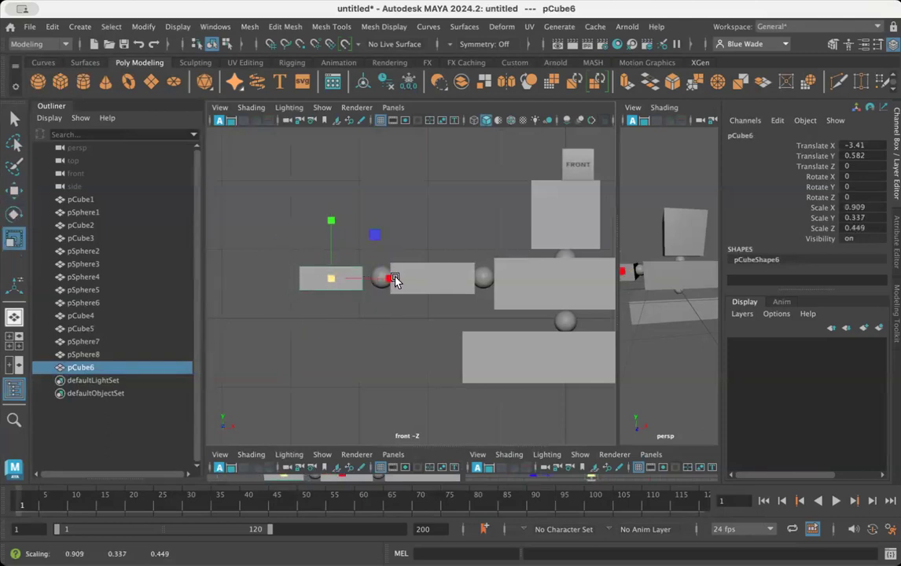
left_click_drag(391, 277, 409, 280)
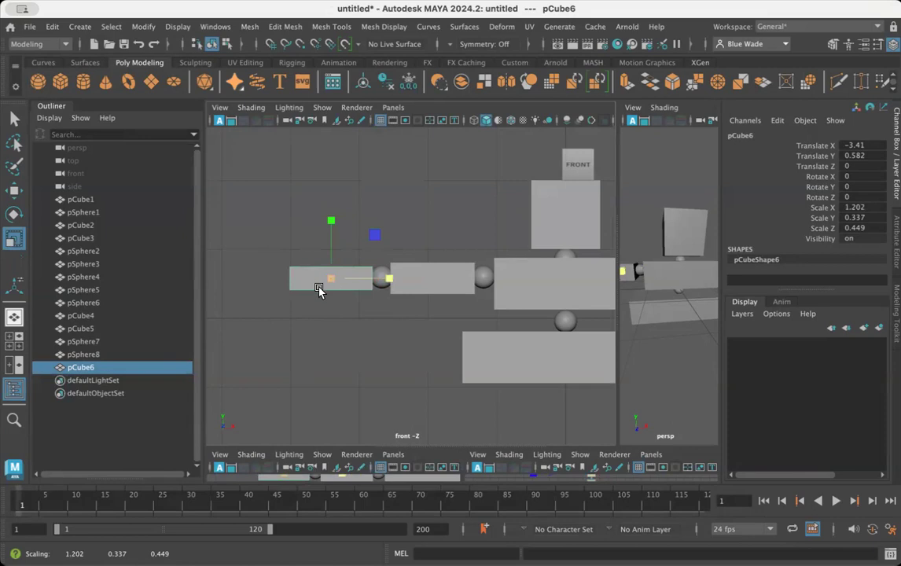
- Lengthen the negative-X forearm block to a Scale X of about 1.268 and shift it to a Translate X of about -3.457
left_click_drag(387, 280, 393, 282)
key("w")
right_click_drag(390, 308, 563, 326, "alt")
middle_click_drag(444, 322, 555, 320, "alt")
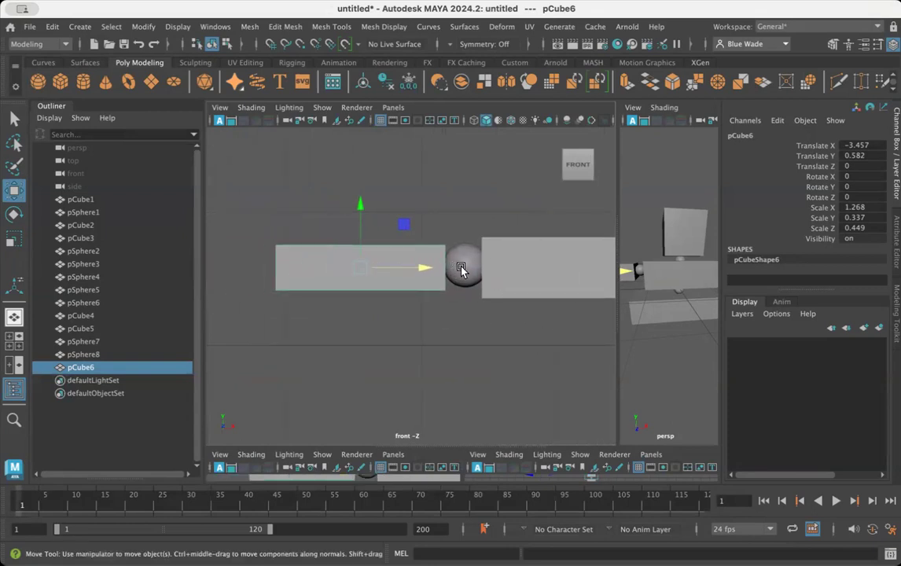
- Duplicate the negative-X forearm block and move the copy beyond the positive-X elbow sphere, to a Translate X of about 3.366
right_click_drag(507, 294, 465, 295, "alt")
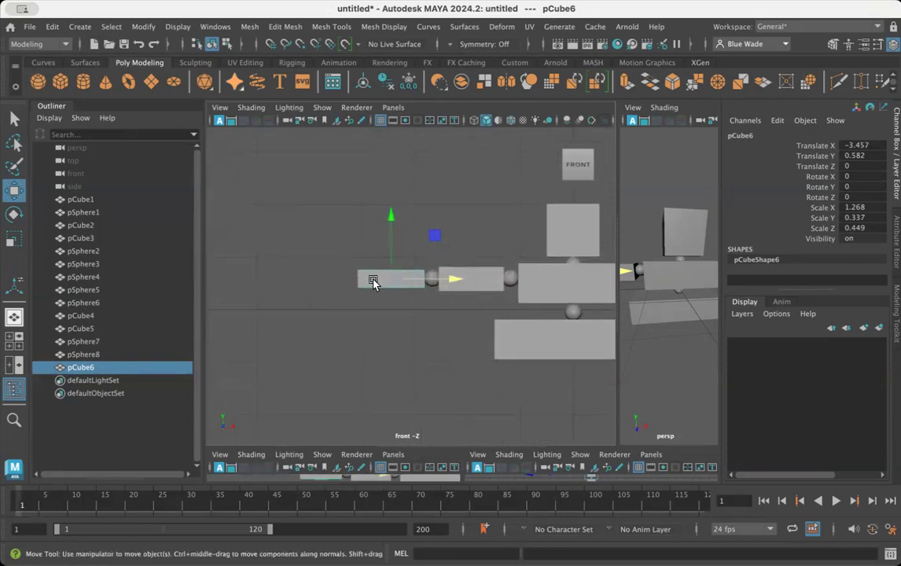
middle_click_drag(441, 307, 305, 308, "alt")
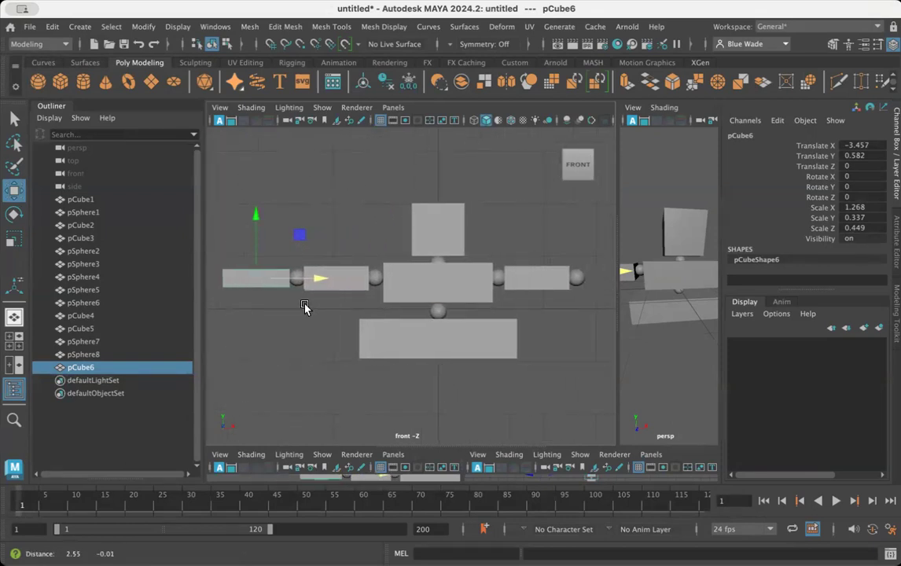
key("ctrl+d")
left_click_drag(317, 281, 681, 293)
middle_click_drag(570, 328, 387, 332, "alt")
right_click_drag(386, 332, 577, 318, "alt")
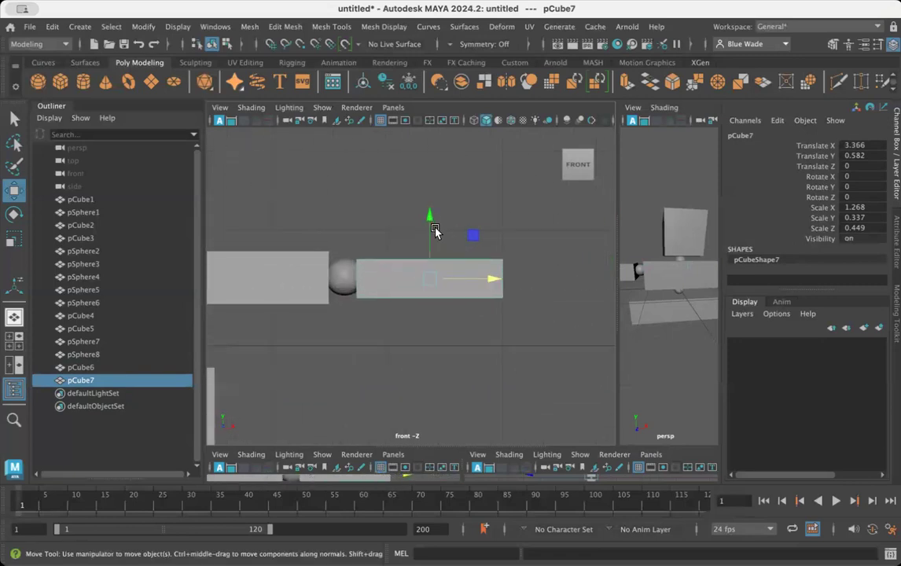
left_click_drag(430, 219, 430, 216)
- Duplicate the negative-X elbow sphere and move the copy to the forearm's outer end, at Translate X about -4.232 and Translate Y about 0.591
middle_click_drag(310, 302, 747, 339, "alt")
middle_click_drag(439, 358, 684, 327, "alt")
left_click(413, 288)
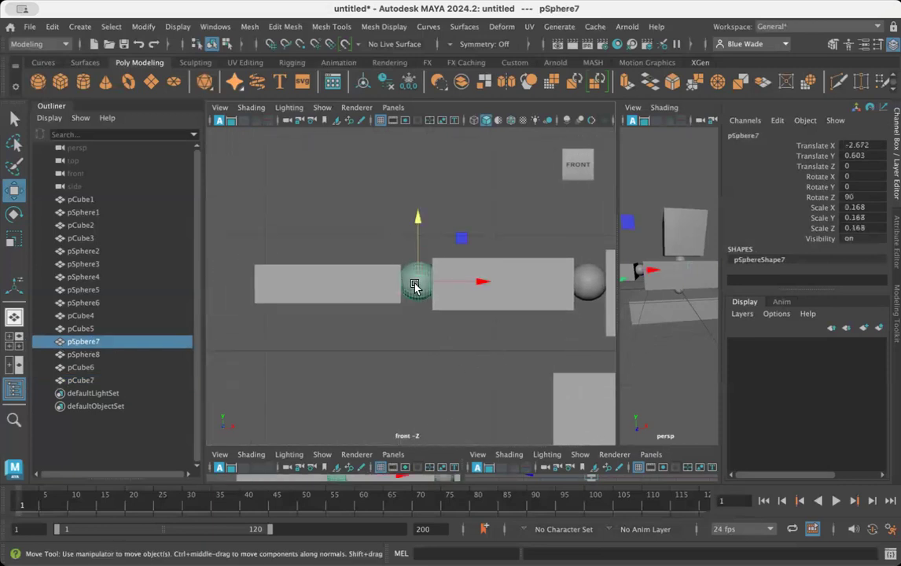
middle_click_drag(402, 353, 443, 348, "alt")
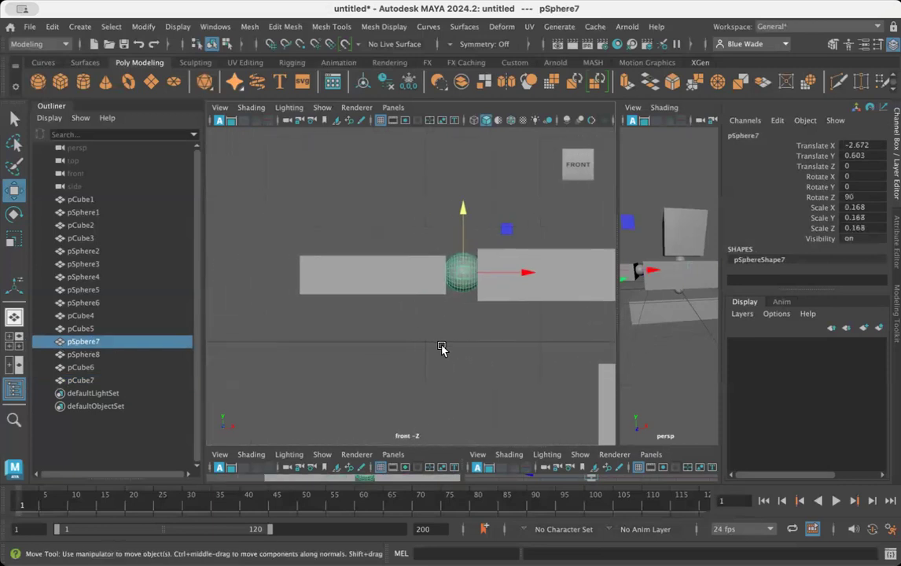
key("ctrl+d")
left_click_drag(522, 273, 346, 281)
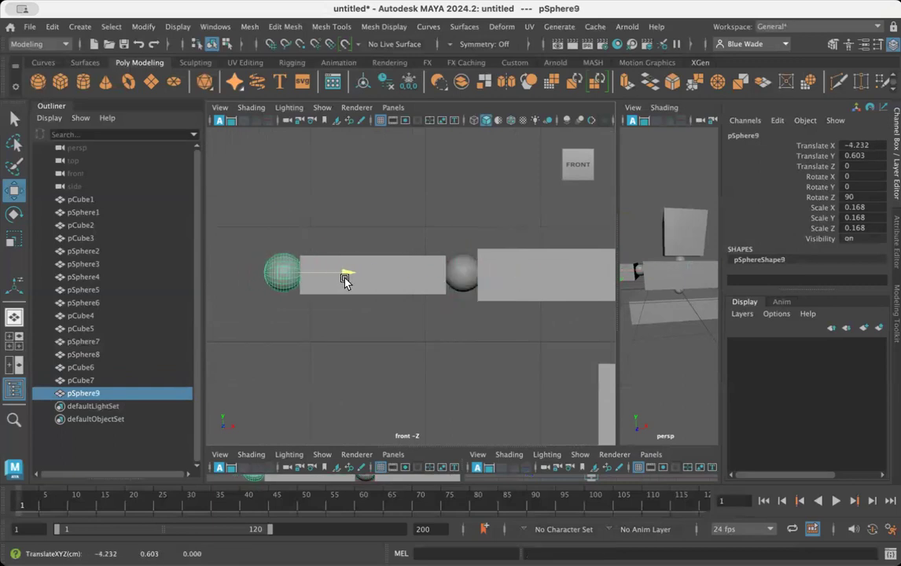
left_click_drag(281, 202, 281, 206)
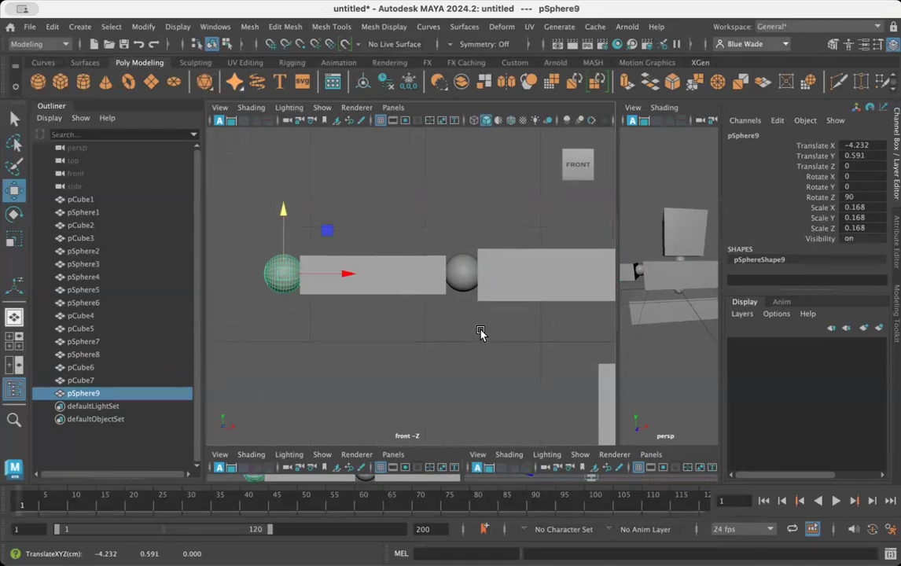
- Duplicate the positive-X elbow sphere and move the copy to the forearm's outer end, at Translate X about 4.116
right_click_drag(480, 328, 374, 315, "alt")
middle_click_drag(475, 291, 391, 304, "alt")
right_click_drag(392, 307, 686, 315, "alt")
middle_click_drag(508, 338, 444, 283, "alt")
left_click(415, 284)
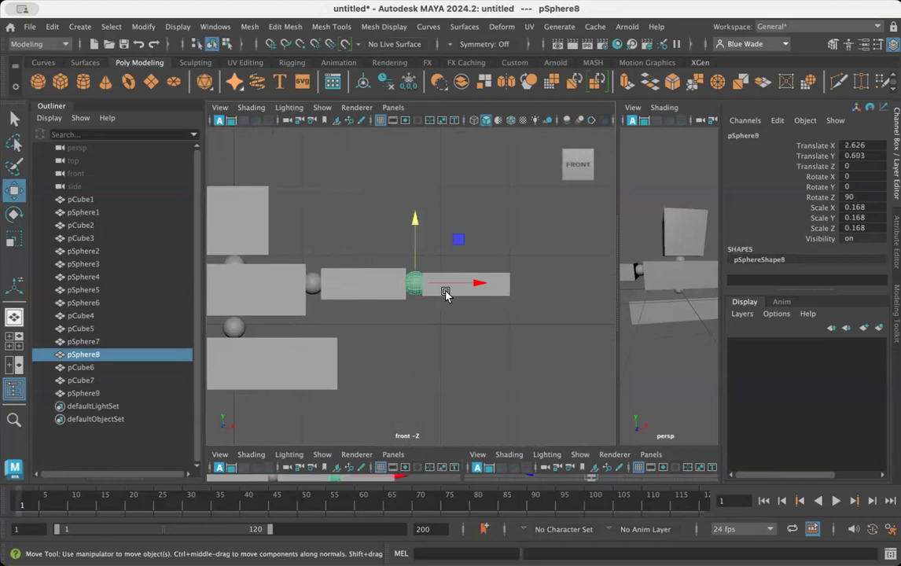
key("ctrl+d")
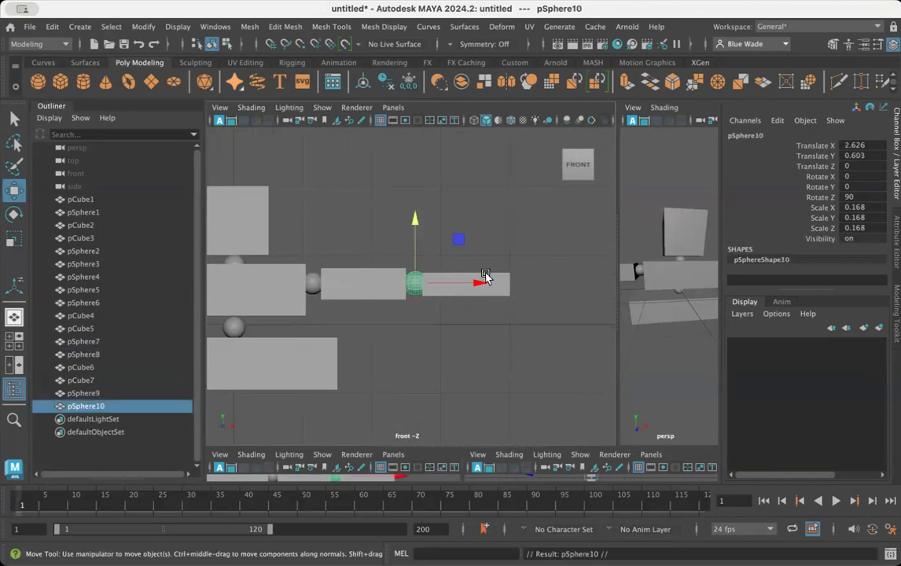
left_click_drag(481, 284, 585, 290)
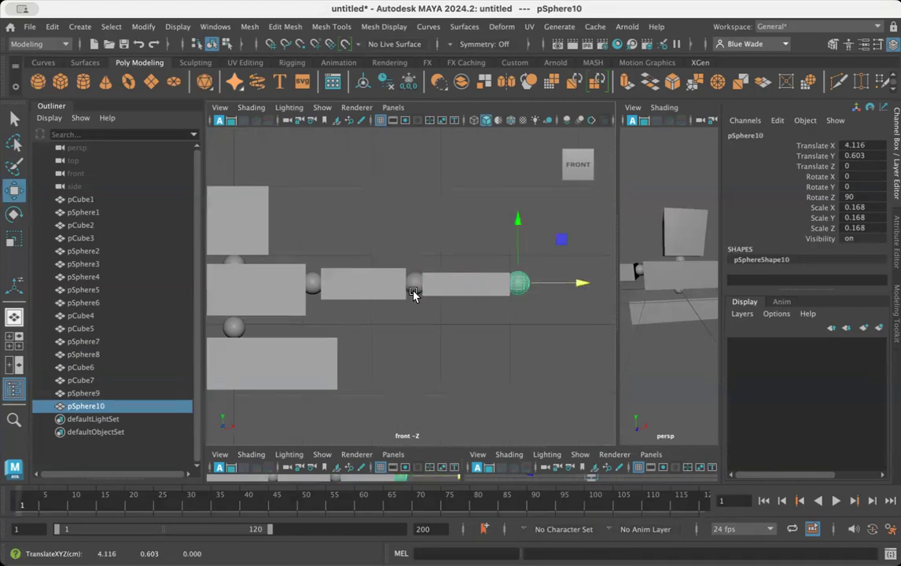
- Duplicate the negative-X forearm block and move the copy beyond the wrist sphere, to a Translate X of about -4.994
middle_click_drag(393, 284, 708, 276, "alt")
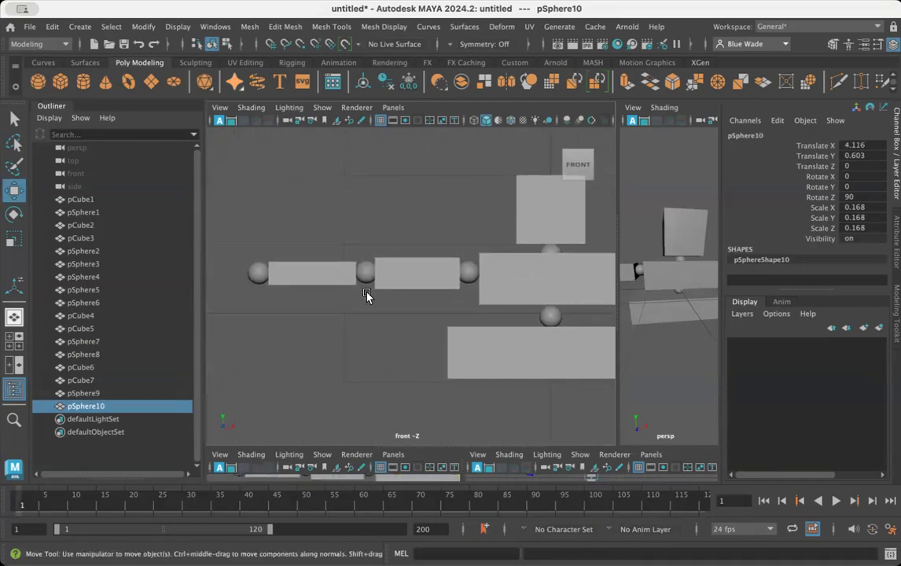
middle_click_drag(368, 296, 462, 302, "alt")
left_click(413, 277)
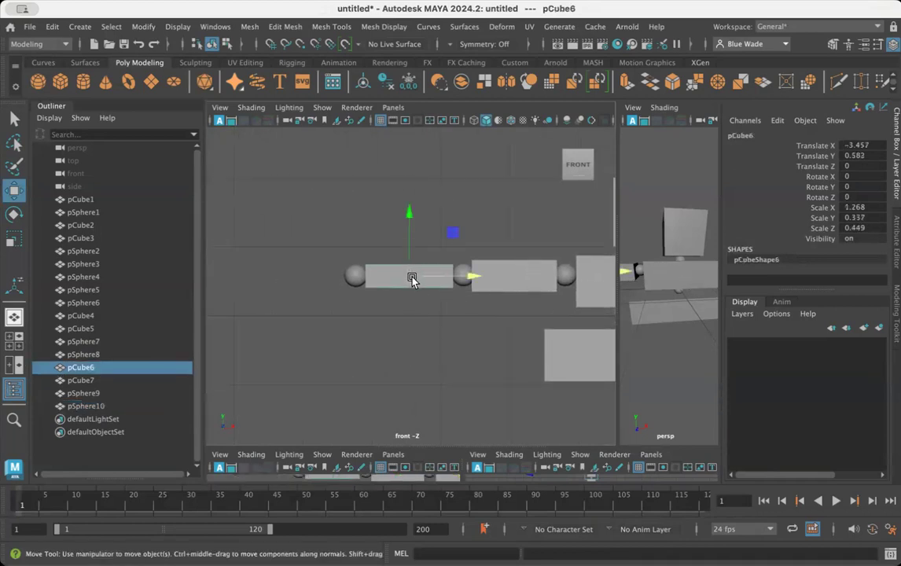
key("super+d")
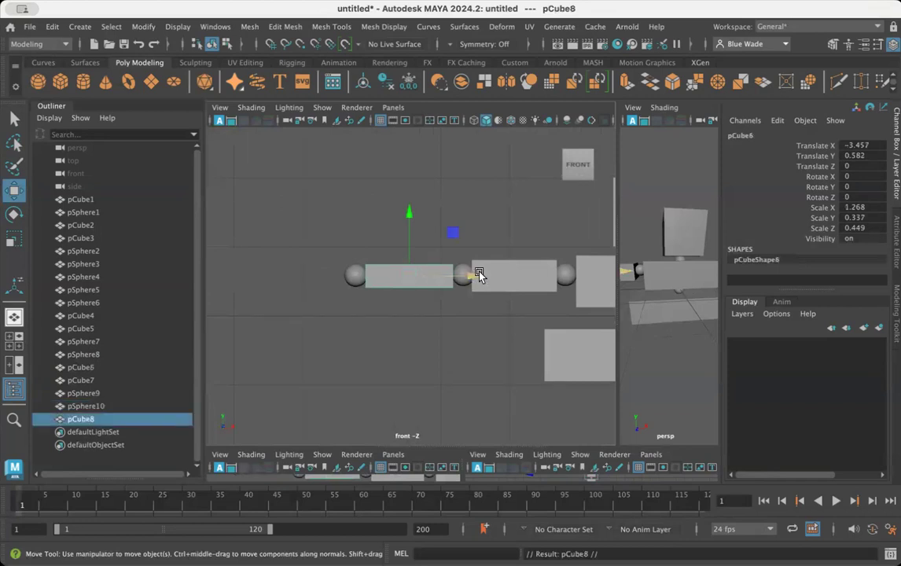
left_click_drag(472, 277, 367, 284)
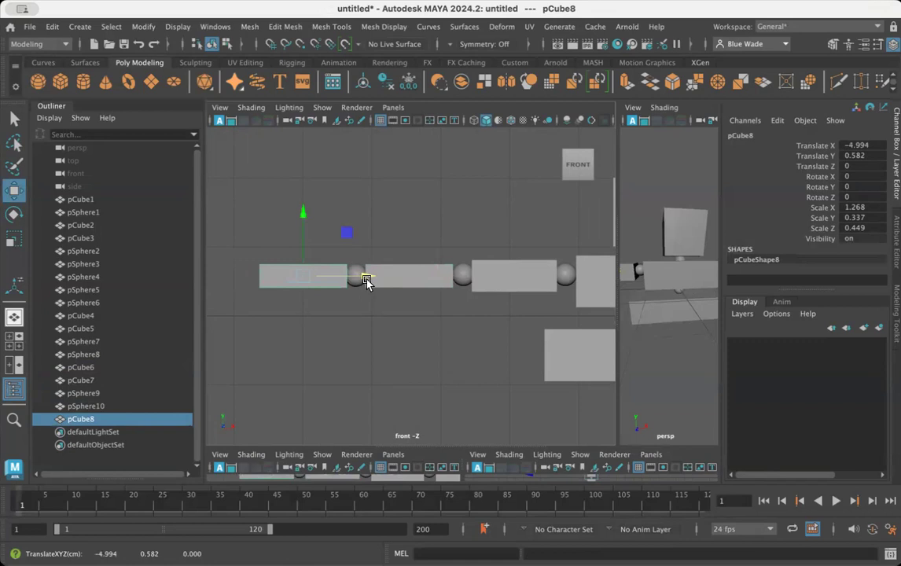
- Shorten the copied block to a Scale X of about 0.296 and move it against the wrist sphere, at Translate X about -4.534
key("r")
left_click_drag(359, 277, 315, 277)
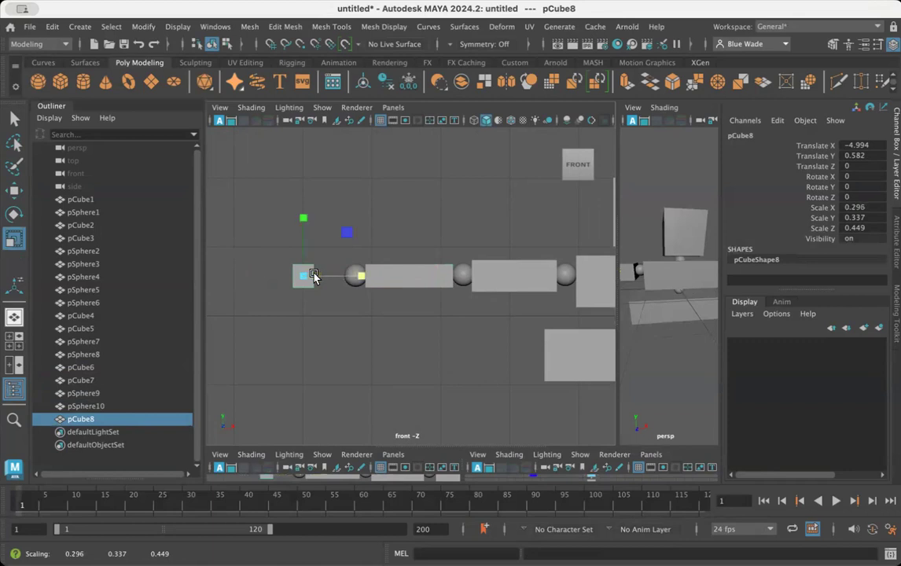
key("w")
left_click_drag(368, 278, 400, 281)
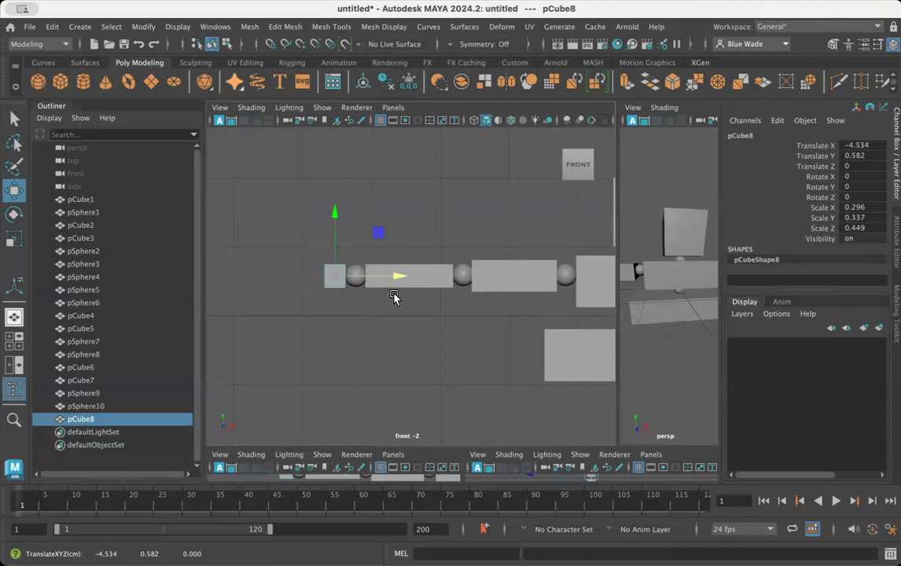
- Widen the hand block to a Scale X of about 0.433 and shift it to a Translate X of about -4.544
left_click_drag(619, 306, 403, 280)
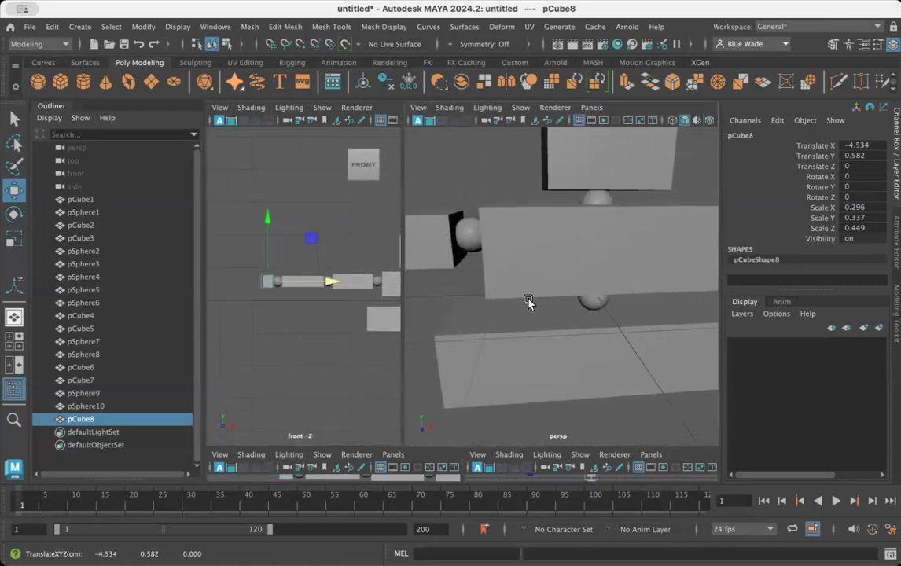
scroll(528, 301, "down", 10)
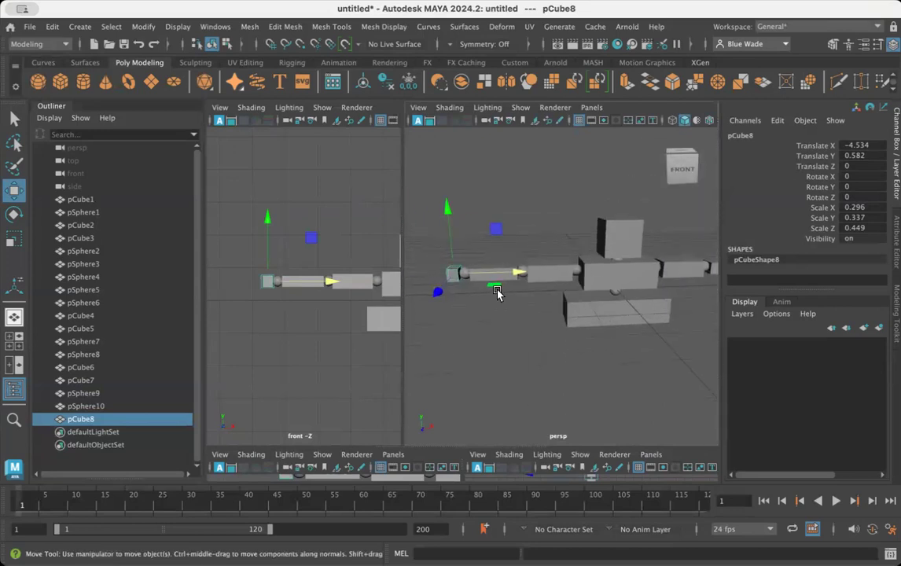
scroll(519, 295, "up", 5)
middle_click_drag(524, 297, 579, 305, "alt")
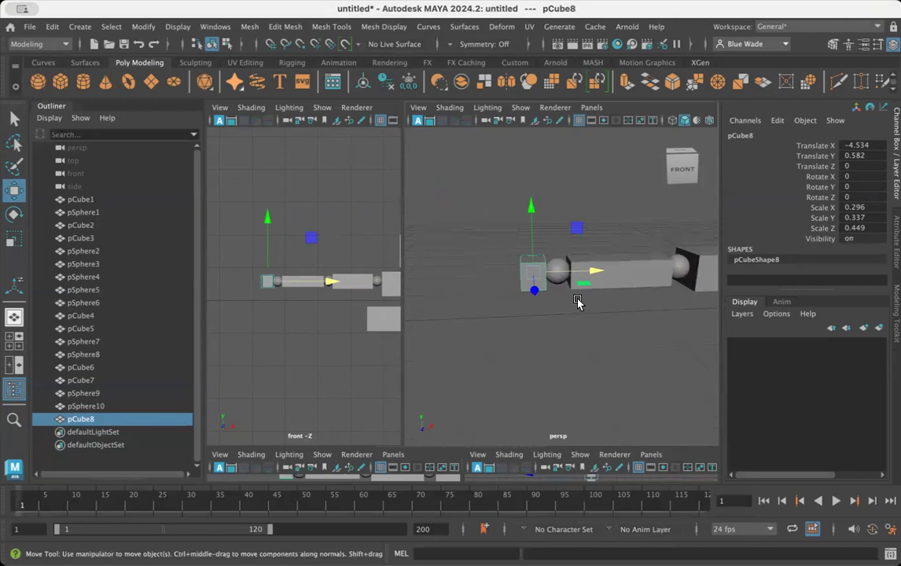
key("r")
left_click_drag(588, 274, 616, 273)
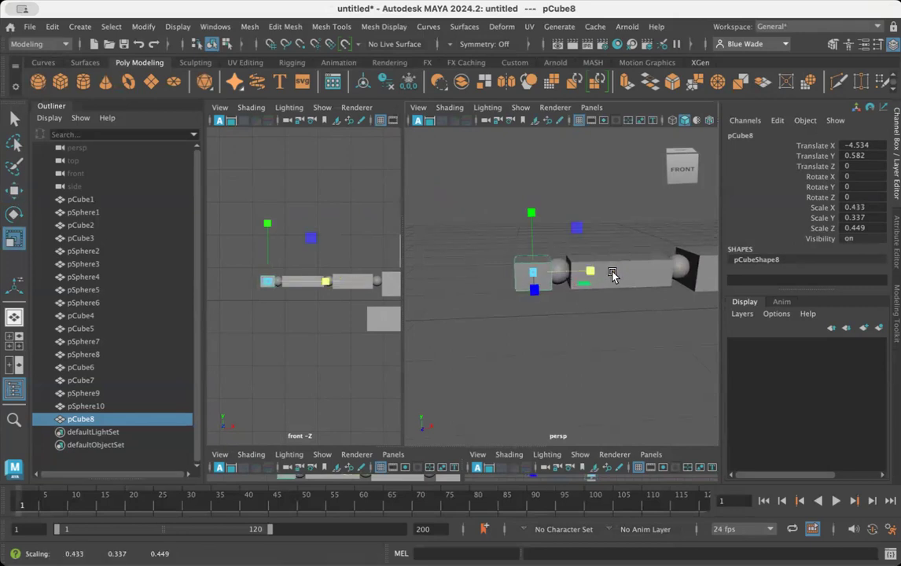
key("w")
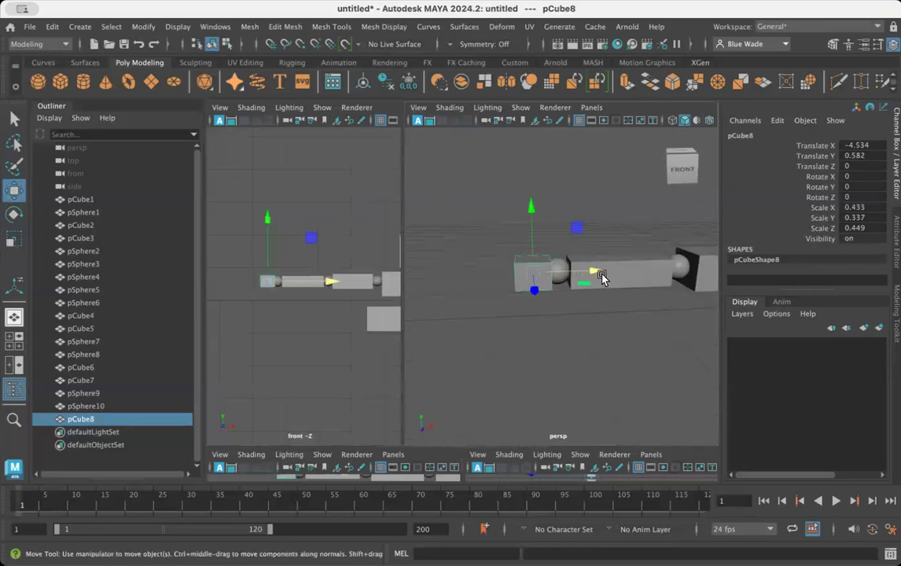
mouse_move(597, 274)
left_mouse_down()
mouse_move(583, 274)
mouse_move(597, 275)
left_mouse_up()
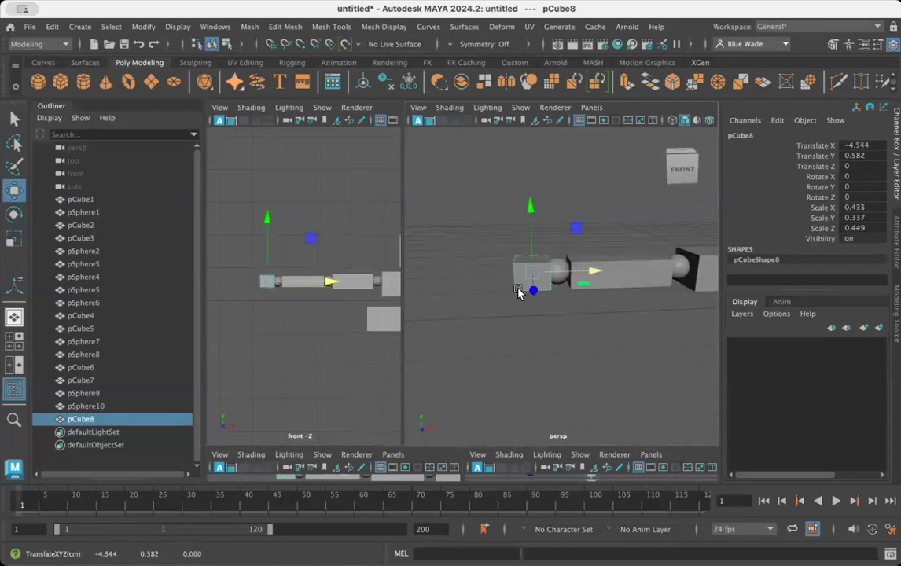
- Duplicate the negative-X hand block and move the copy beyond the positive-X wrist sphere, to a Translate X of about 4.497
left_click_drag(525, 375, 483, 342, "alt")
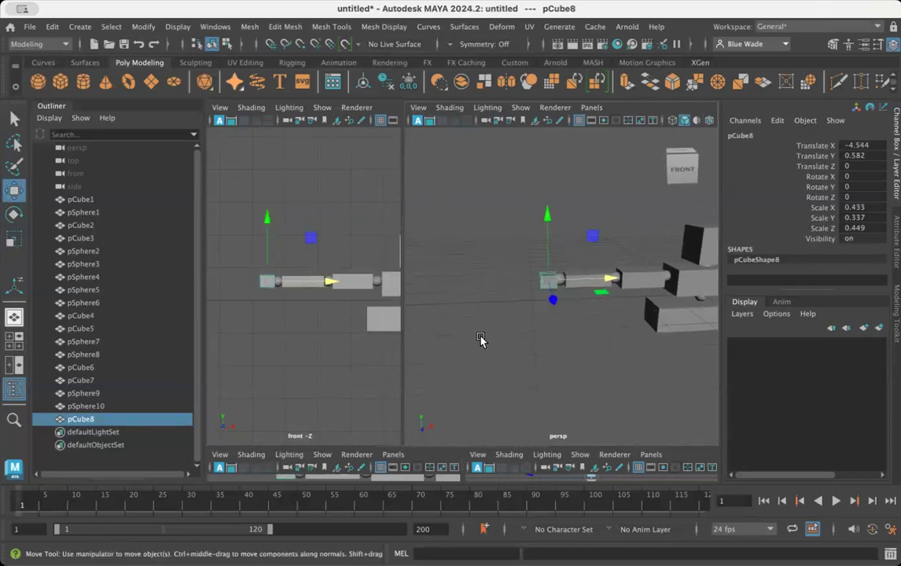
middle_click_drag(558, 336, 468, 348, "alt")
mouse_move(468, 348)
left_mouse_down("alt")
mouse_move(433, 356)
mouse_move(471, 364)
mouse_move(469, 351)
left_mouse_up("alt")
middle_click_drag(471, 333, 511, 340, "alt")
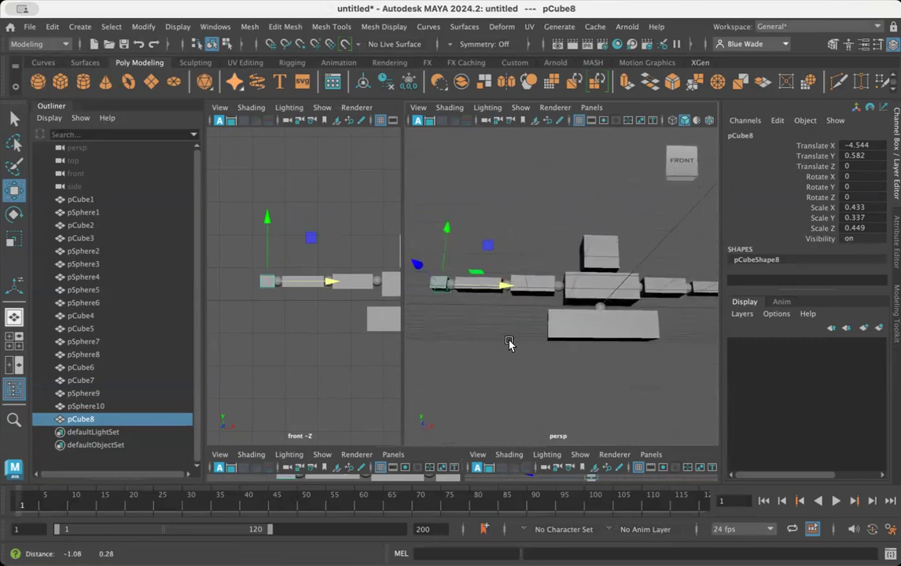
right_click_drag(560, 363, 534, 354, "alt")
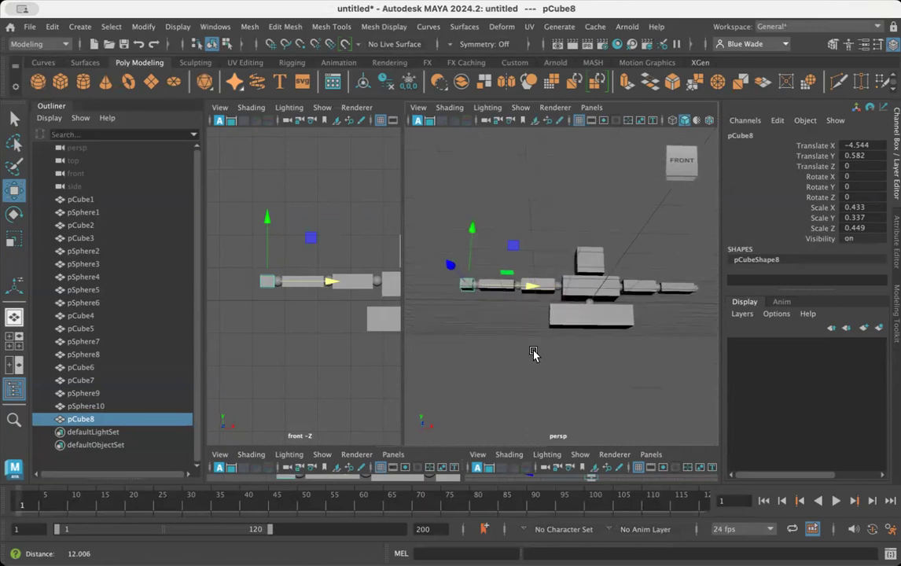
left_click_drag(416, 364, 678, 372)
right_click_drag(621, 371, 496, 343, "alt")
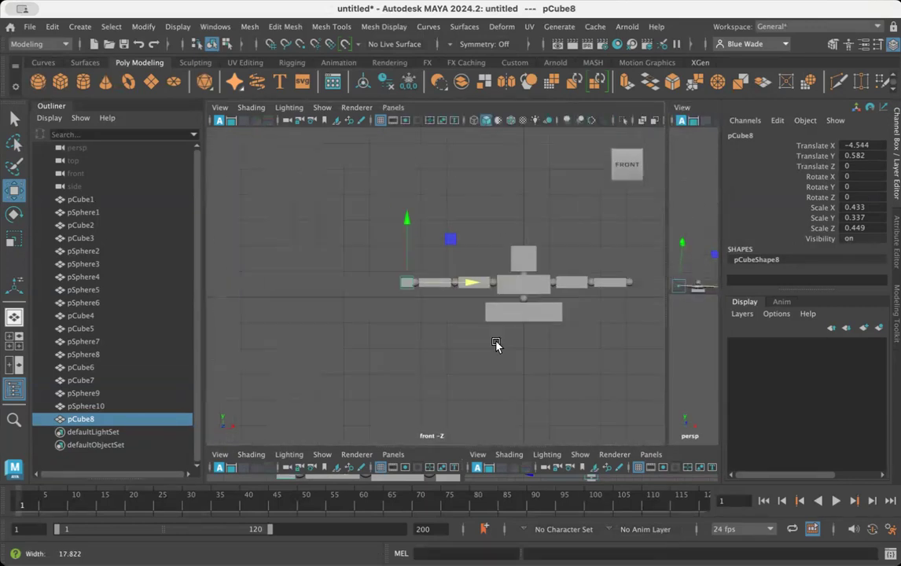
middle_click_drag(496, 344, 423, 363, "alt")
right_click_drag(423, 362, 527, 362, "alt")
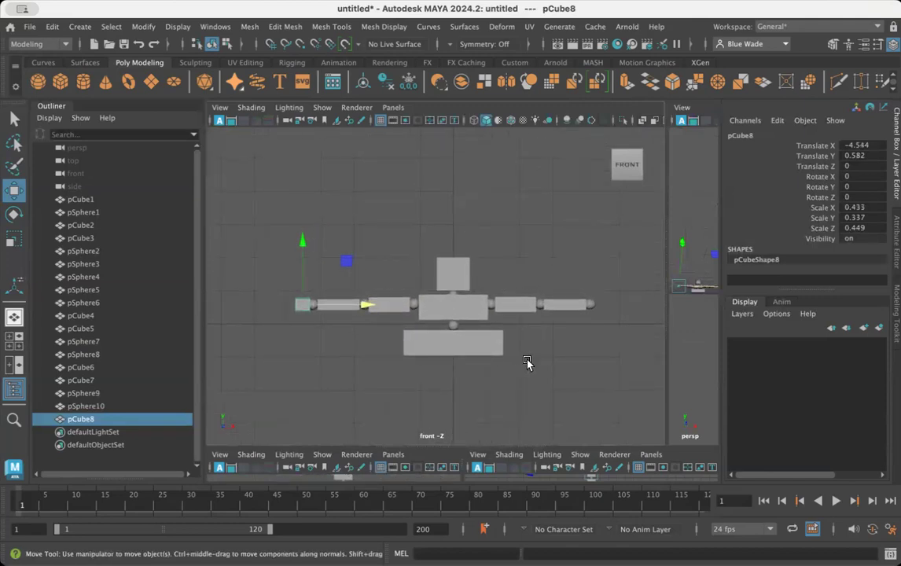
key("ctrl+d")
left_click_drag(364, 306, 662, 305)
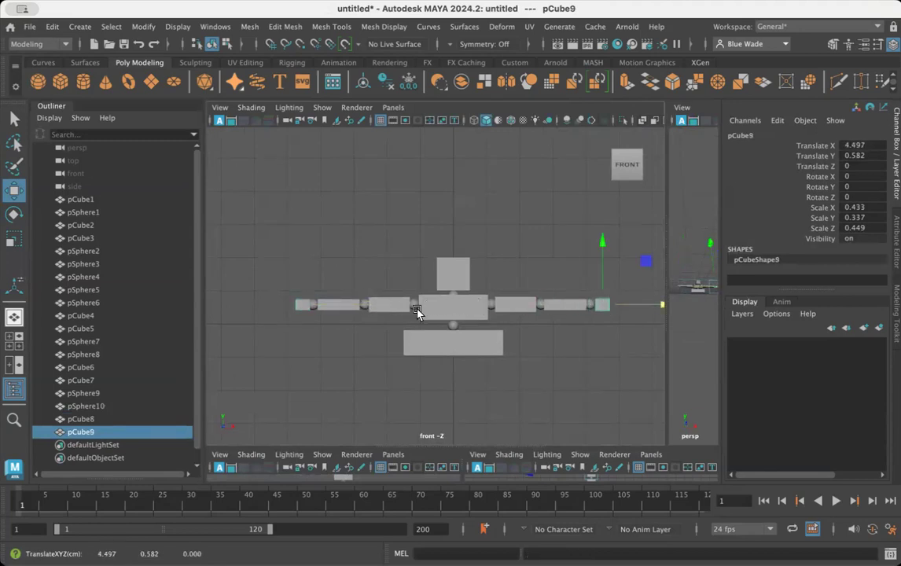
- Nudge the positive-X hand block closer to its wrist sphere, to a Translate X of about 4.453
right_click_drag(487, 339, 646, 348, "shift")
middle_click_drag(635, 349, 441, 352, "alt")
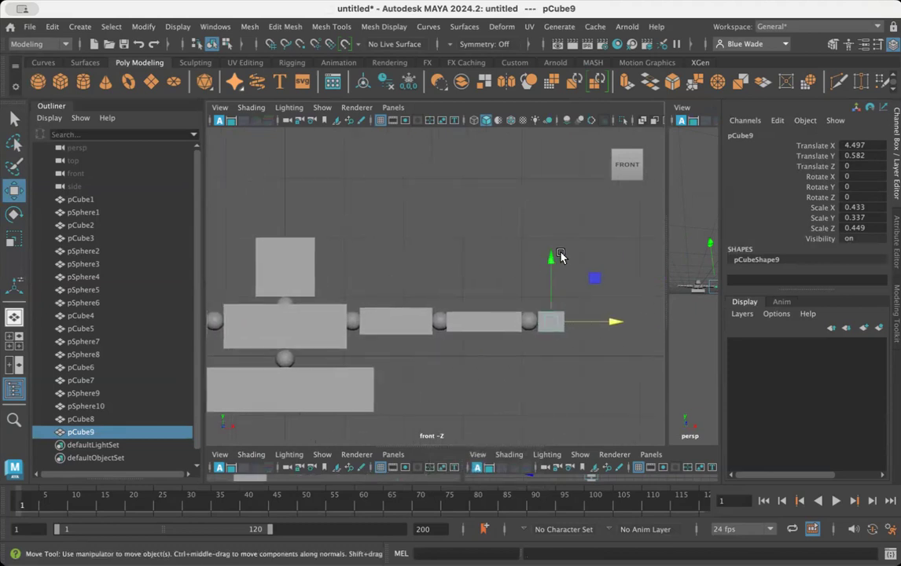
left_click_drag(552, 257, 554, 258)
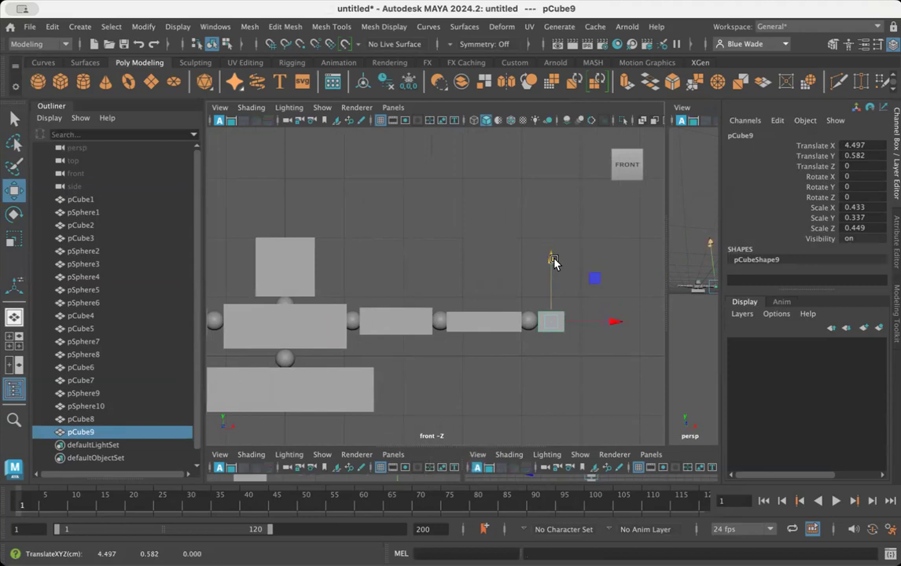
left_click_drag(610, 322, 606, 322)
- Duplicate the positive-X shoulder sphere twice, placing one copy at each end of the hip block, the negative-X one at Translate X about -1.664, Y about -0.513
middle_click_drag(477, 358, 522, 350, "alt")
middle_click_drag(582, 327, 551, 311, "alt")
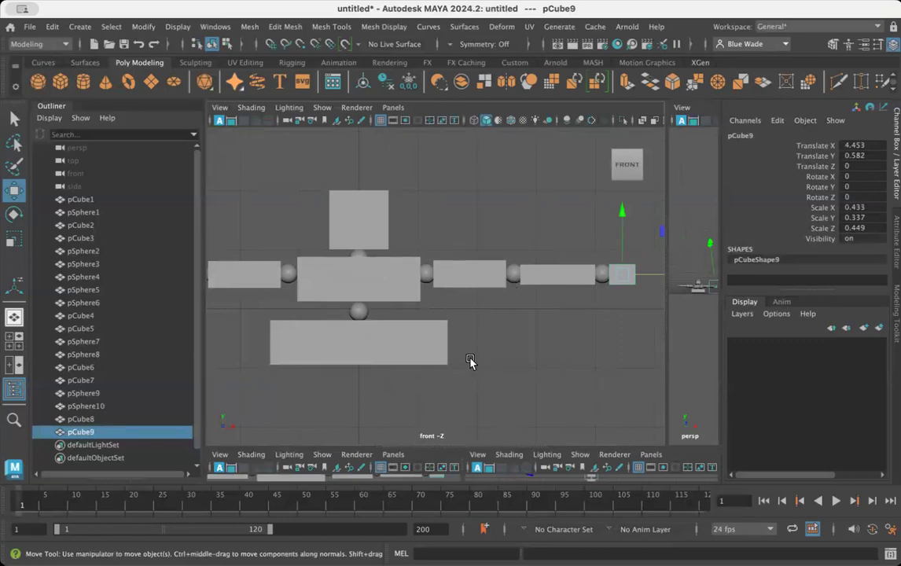
middle_click_drag(470, 362, 559, 349, "alt")
right_click_drag(559, 350, 511, 346, "alt")
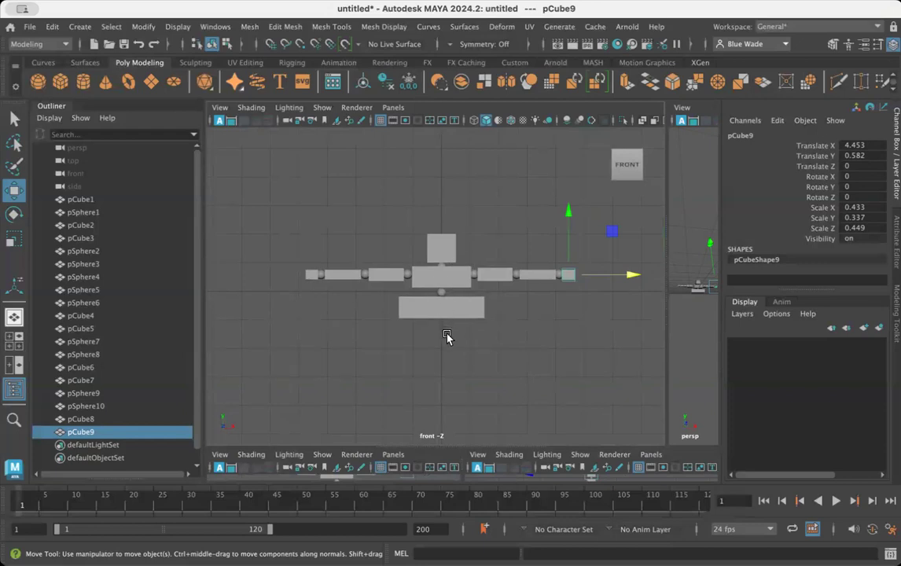
right_click_drag(448, 336, 689, 361, "alt")
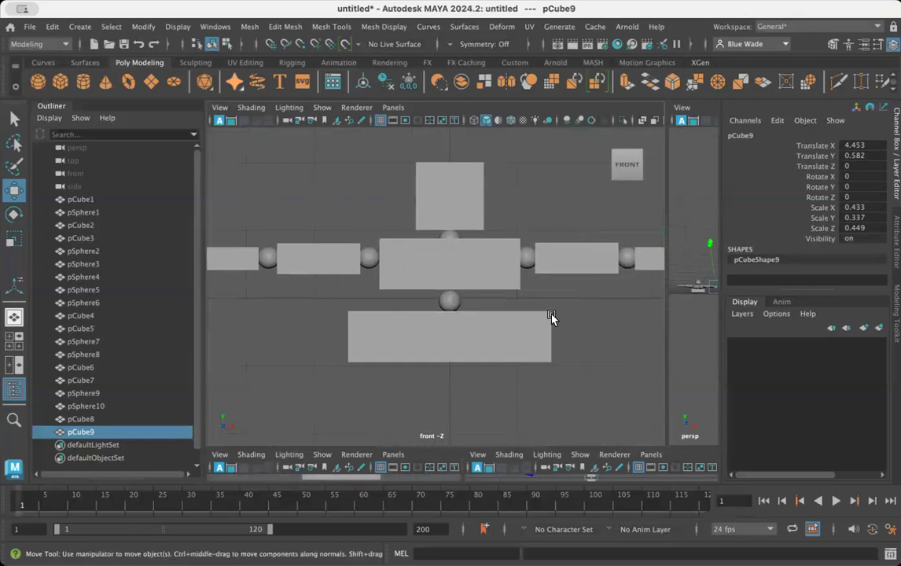
left_click(528, 257)
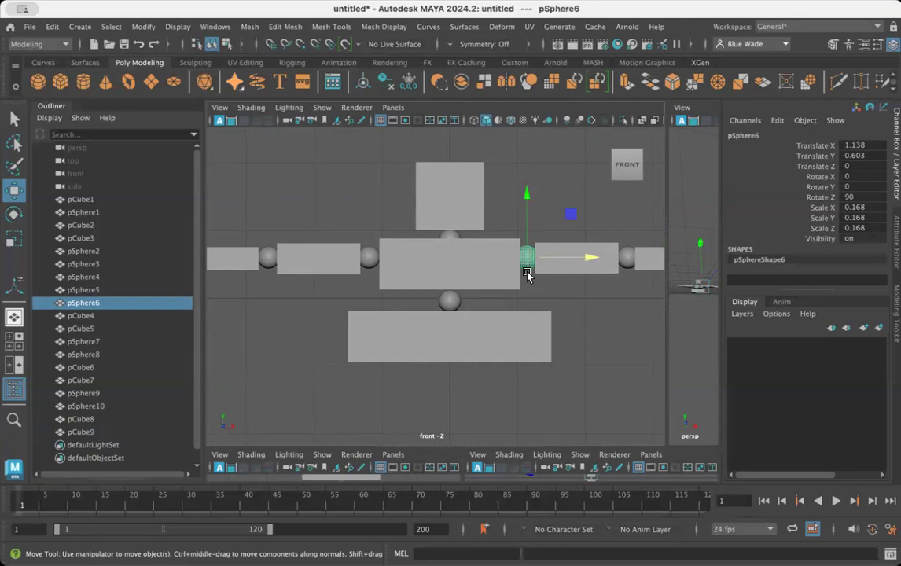
key("ctrl+d")
left_click_drag(526, 194, 403, 340)
key("ctrl+d")
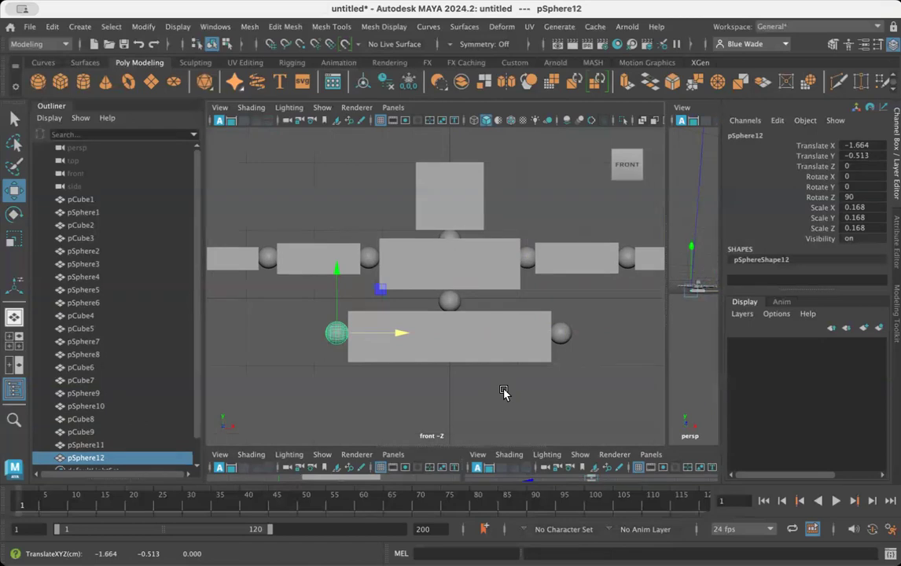
- Duplicate the hip block and move the copy beyond the negative-X hip sphere and lower, to Translate X about -3.196 and Y about -1.068
scroll(489, 373, "down", 5)
middle_click_drag(489, 373, 493, 311, "alt")
right_click_drag(494, 311, 660, 342, "alt")
middle_click_drag(526, 297, 527, 369, "alt")
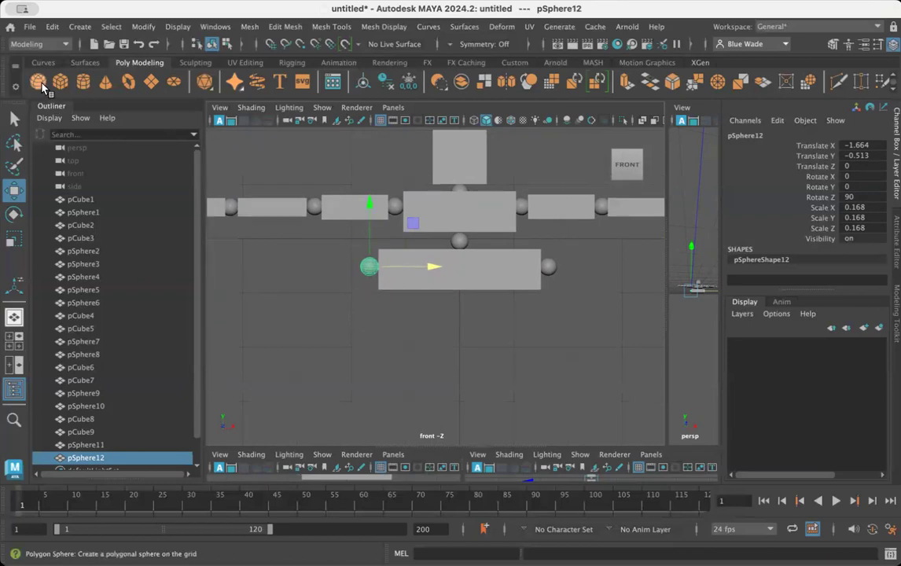
left_click(475, 280)
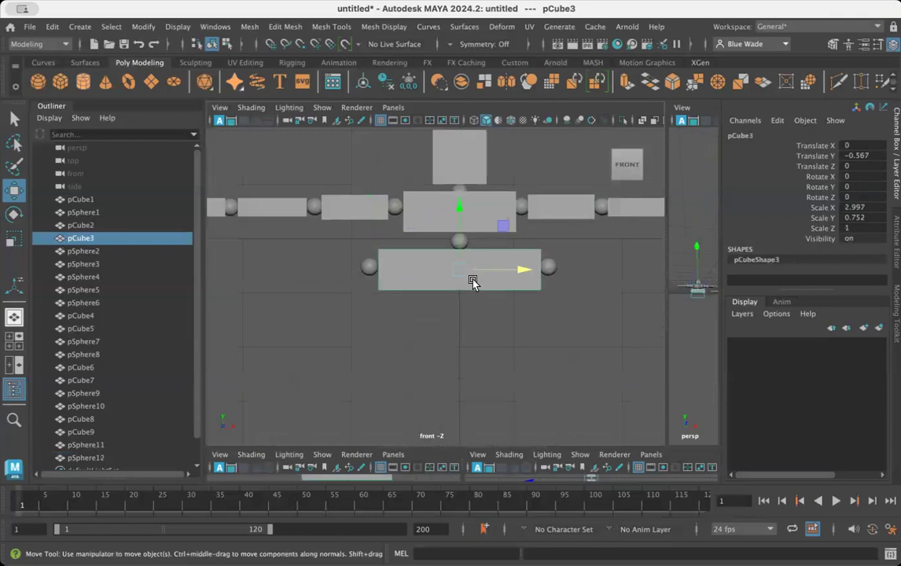
key("ctrl+d")
left_click_drag(530, 271, 354, 270)
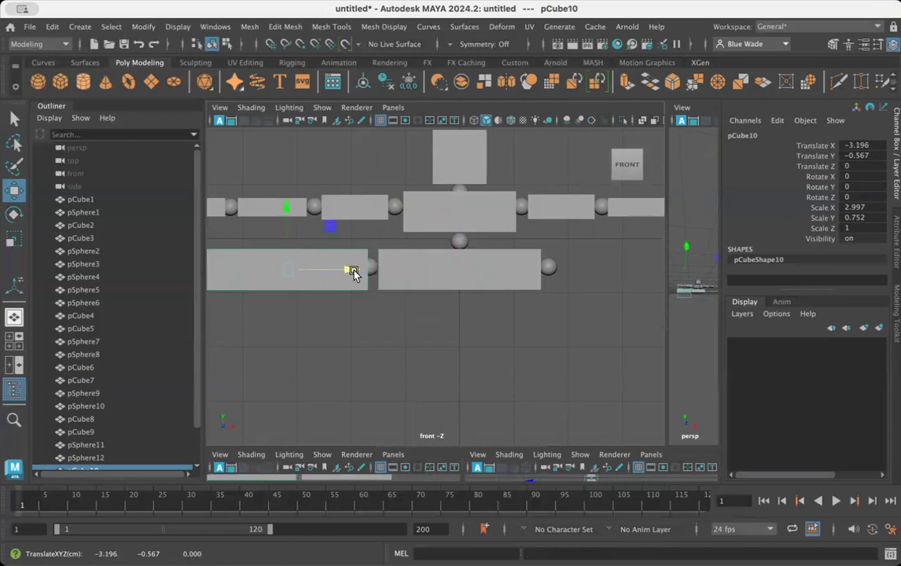
left_click_drag(285, 204, 294, 233)
right_click_drag(515, 316, 485, 318, "alt")
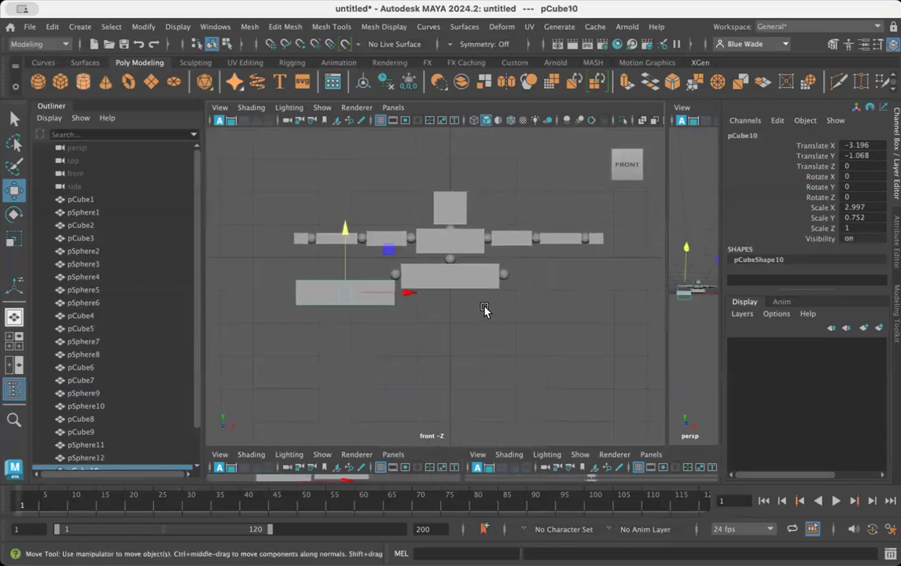
- Narrow the copied block to a Scale X of about 0.866 and move it near the negative-X hip sphere, at Translate X about -2.073, Y about -1.029
key("r")
left_click_drag(407, 294, 450, 293)
key("w")
left_click(410, 294)
left_click_drag(382, 228, 382, 227)
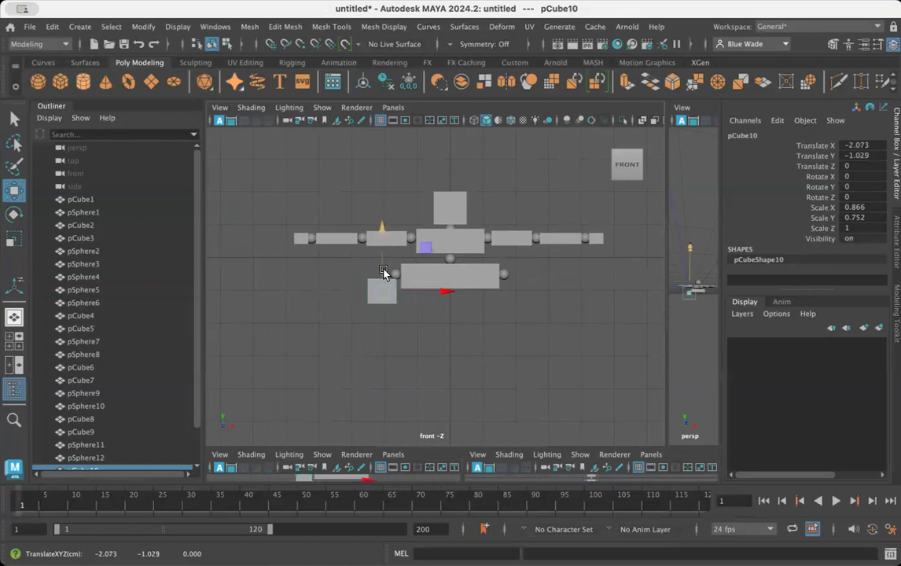
- Shift the copied block directly under the negative-X hip sphere, to a Translate X of about -1.961
right_click_drag(382, 287, 670, 324, "alt")
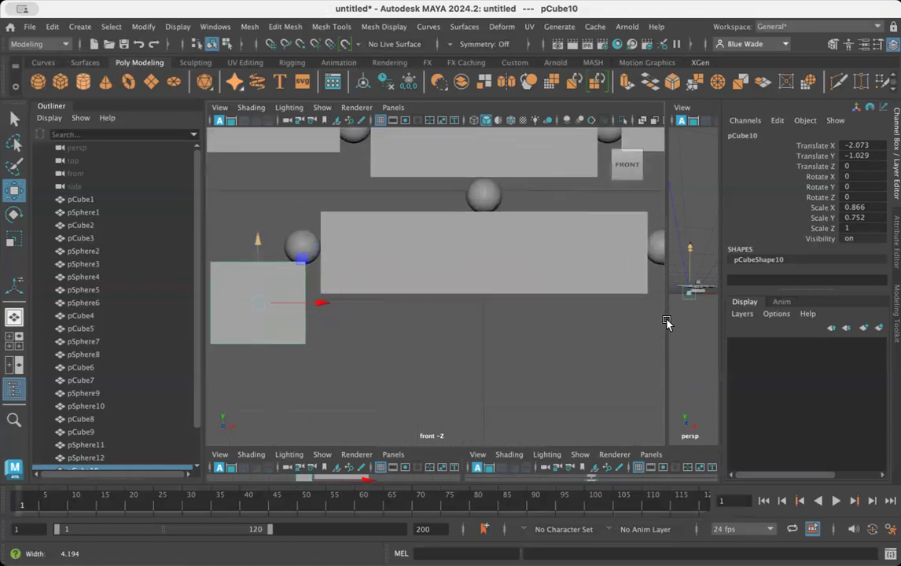
middle_click_drag(534, 303, 611, 303, "alt")
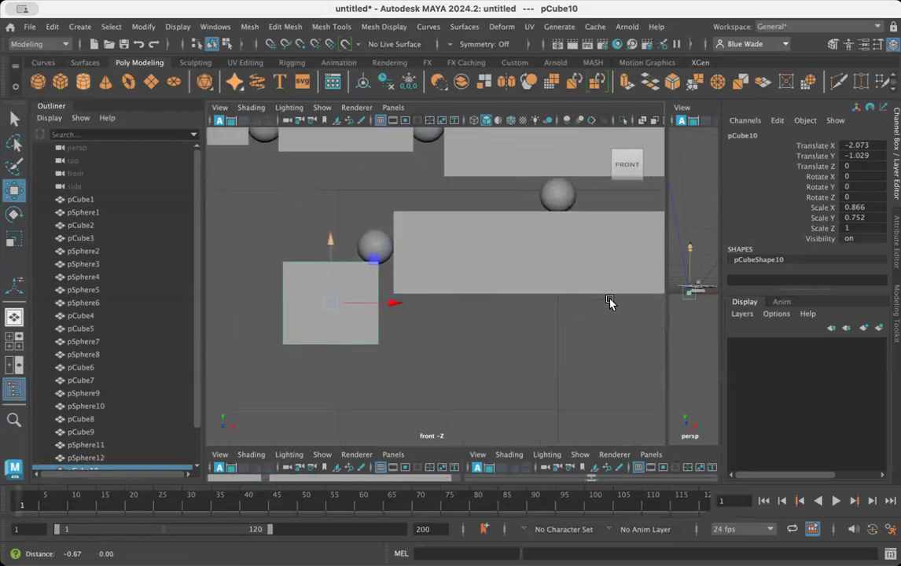
mouse_move(392, 303)
left_mouse_down("alt")
mouse_move(406, 303)
mouse_move(379, 305)
mouse_move(405, 302)
left_mouse_up("alt")
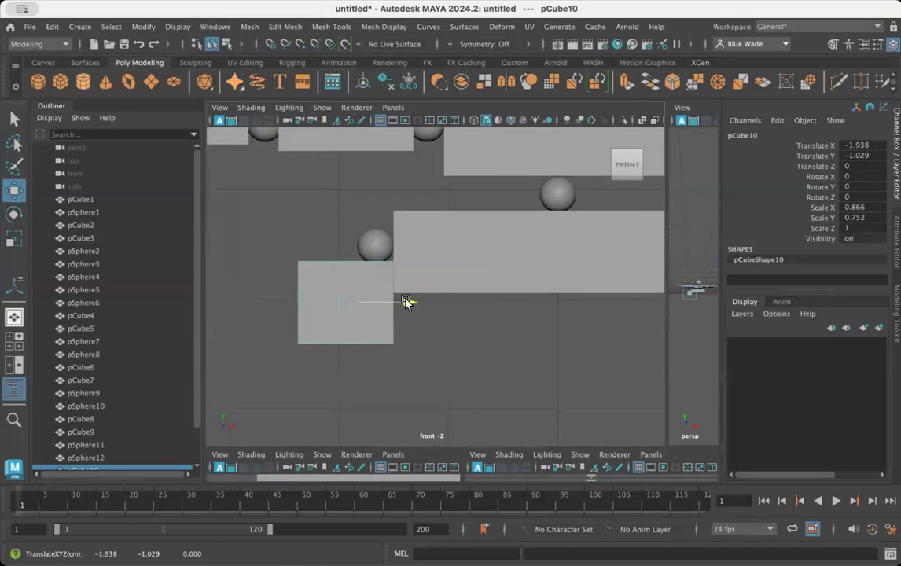
left_click_drag(406, 303, 403, 302)
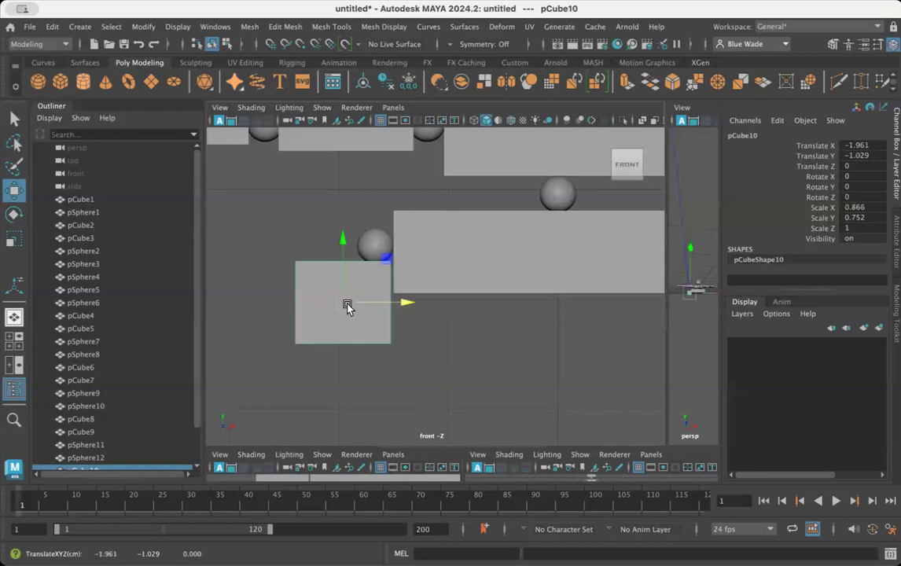
- Lengthen the block into a leg with a Scale Y of about 2.023 and lower it to a Translate Y of about -1.636
key("r")
left_click_drag(345, 240, 347, 143)
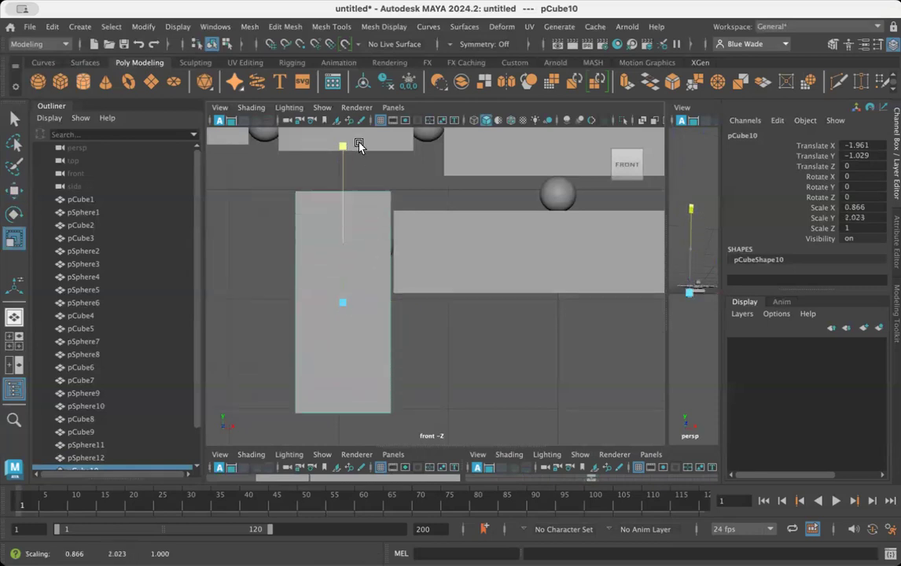
key("w")
left_click_drag(342, 242, 336, 307)
scroll(477, 368, "down", 5)
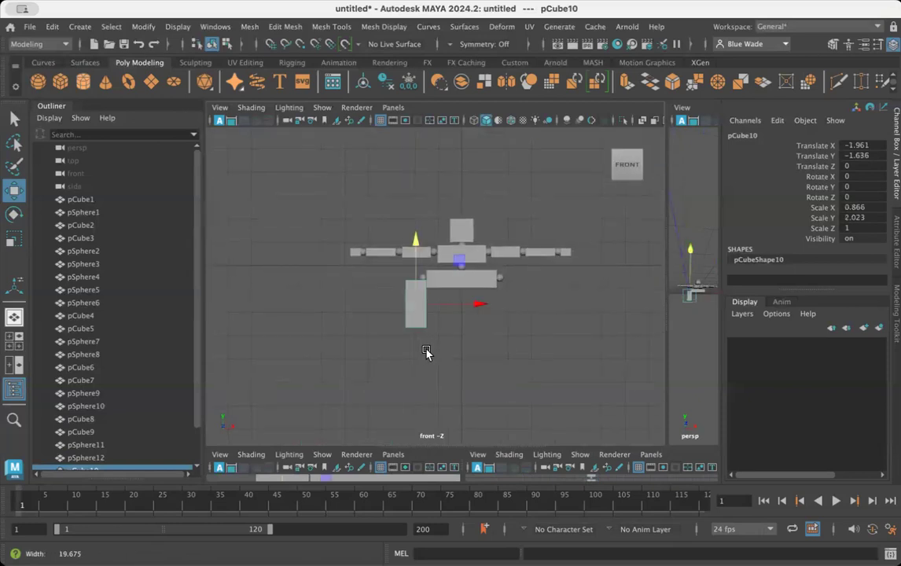
scroll(473, 349, "up", 6)
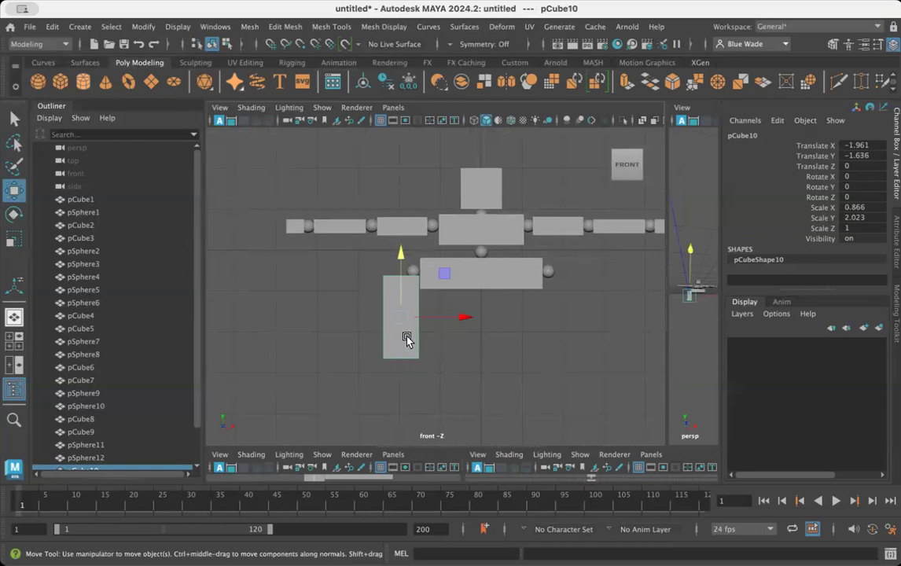
- Enlarge the leg block uniformly to a Scale X of about 1.001 and reposition it below the hip sphere, at Translate X about -2.03, Y about -1.809
key("e")
key("r")
left_click_drag(401, 320, 408, 320)
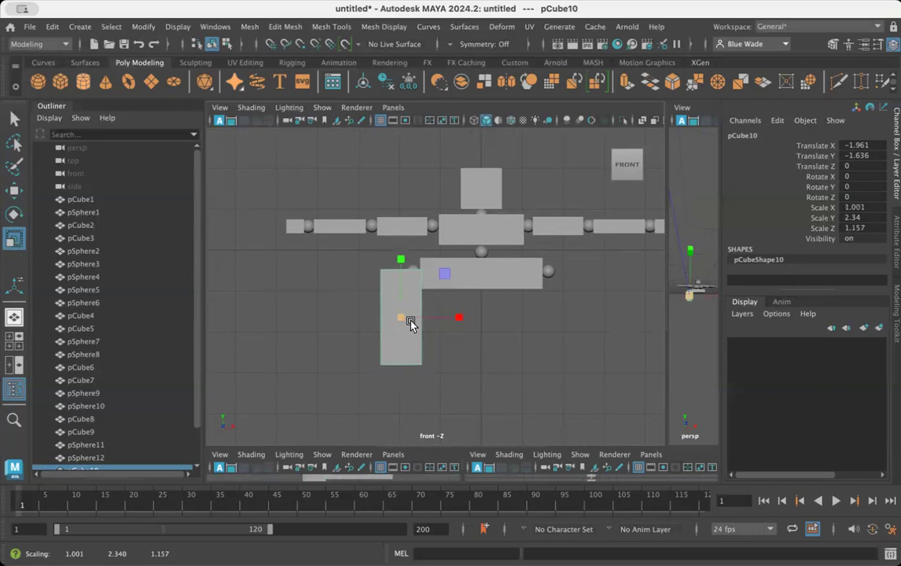
key("w")
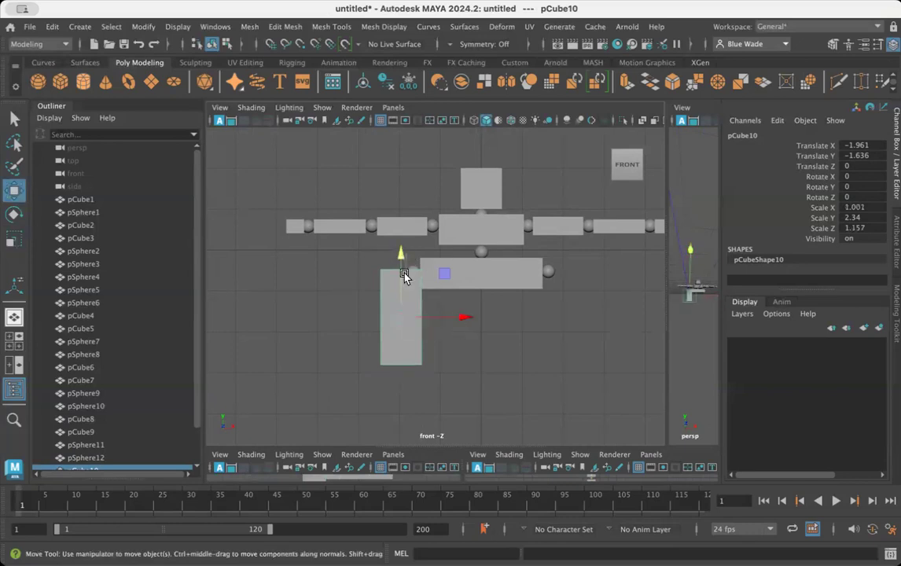
mouse_move(401, 249)
left_mouse_down()
mouse_move(402, 267)
mouse_move(403, 257)
left_mouse_up()
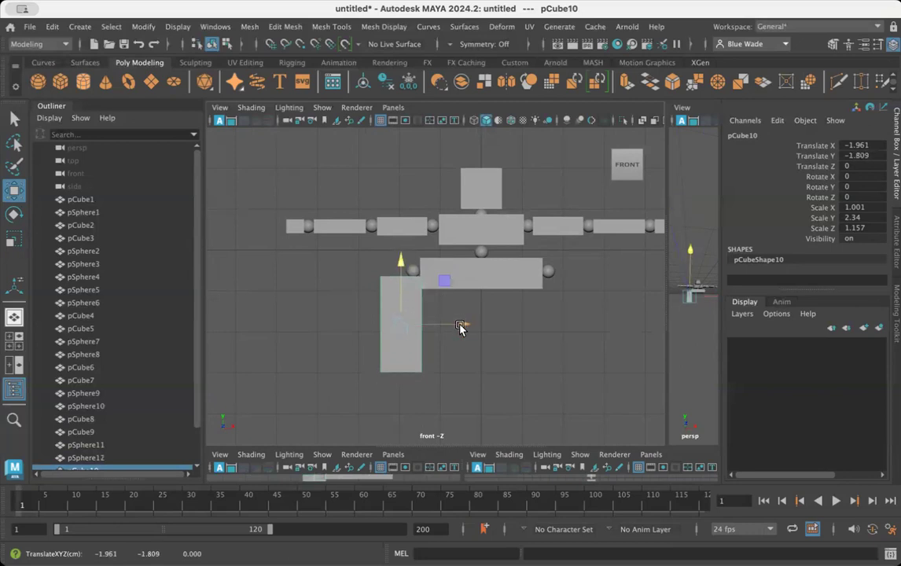
right_click_drag(454, 334, 665, 356, "alt")
left_click_drag(427, 367, 423, 365)
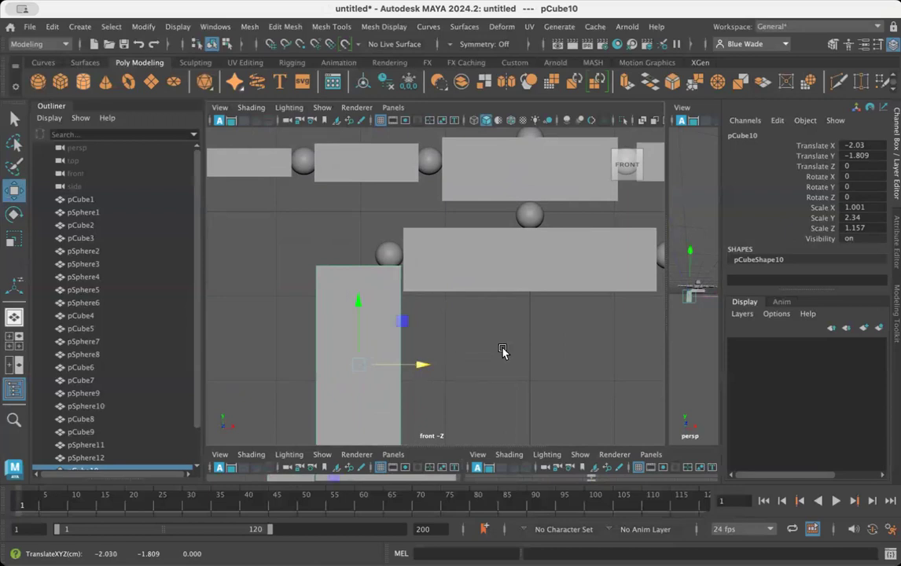
scroll(503, 349, "down", 10)
middle_click_drag(486, 327, 477, 331, "alt")
key("ctrl+d")
left_click_drag(454, 297, 582, 295)
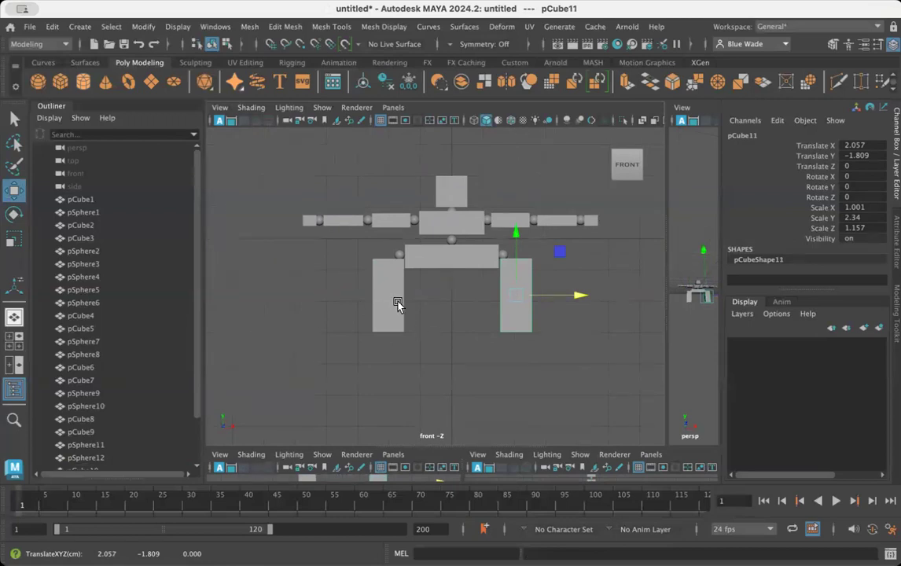
key("Delete")
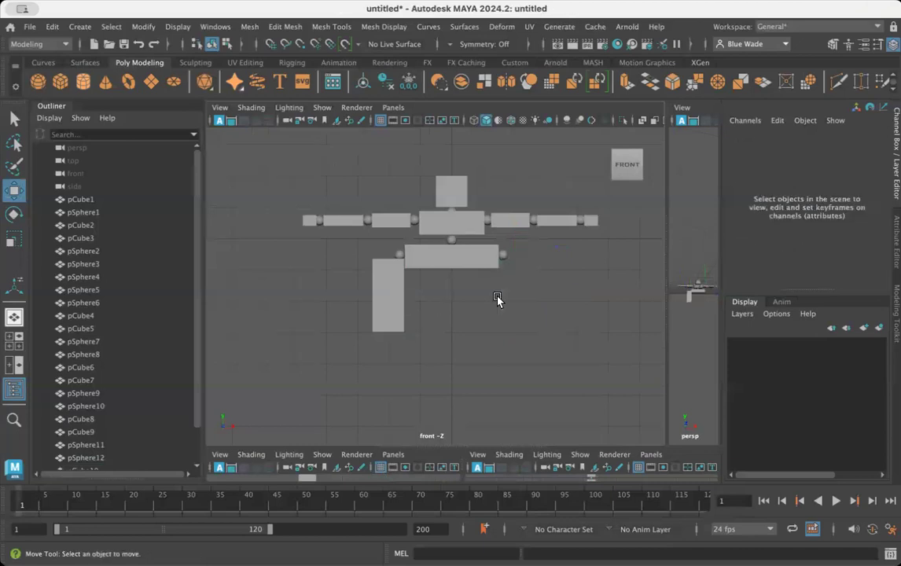
- Slim the negative-X leg block to about 0.676 in Scale X, 2.352 in Y and 0.781 in Z, and move it to a Translate X of about -1.865
left_click(387, 313)
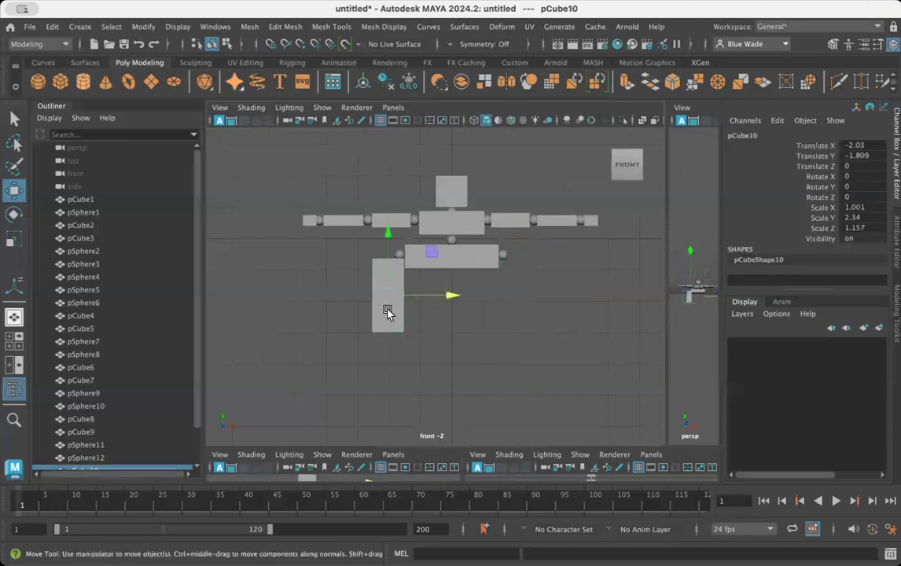
key("t")
key("r")
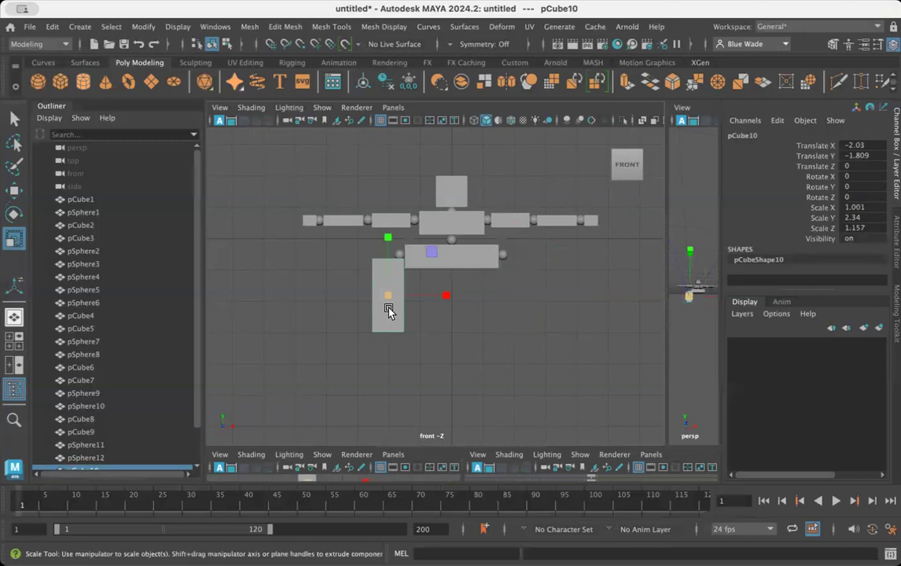
left_click_drag(393, 301, 380, 308)
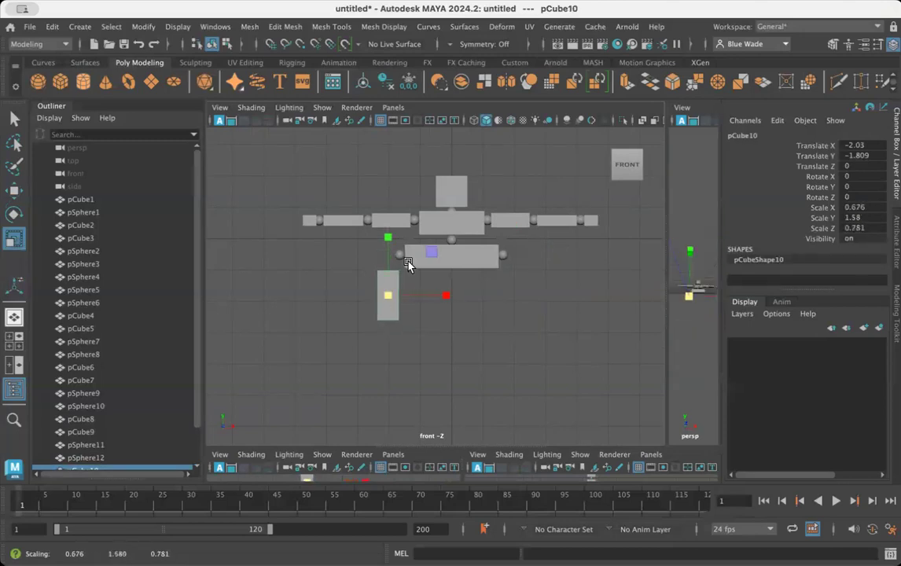
left_click_drag(396, 245, 406, 217)
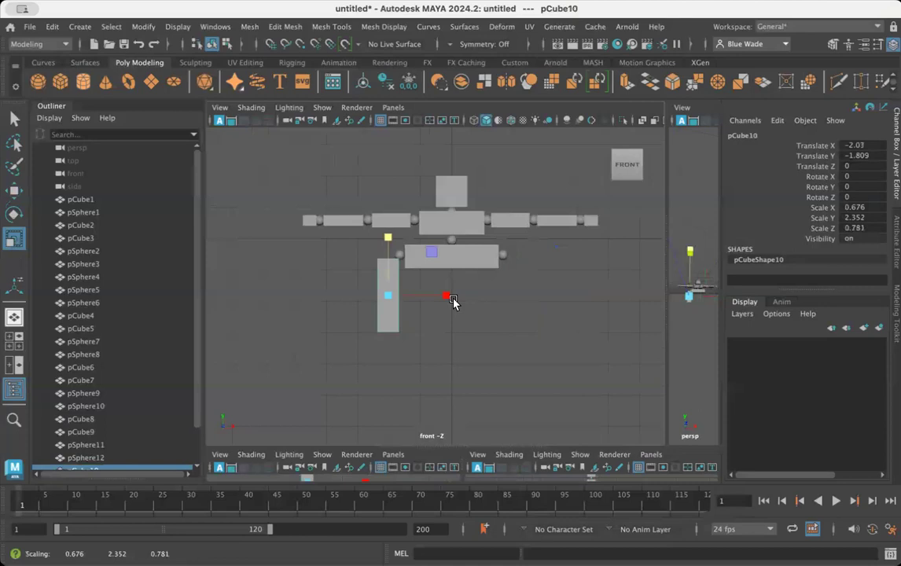
key("w")
left_click_drag(453, 299, 457, 296)
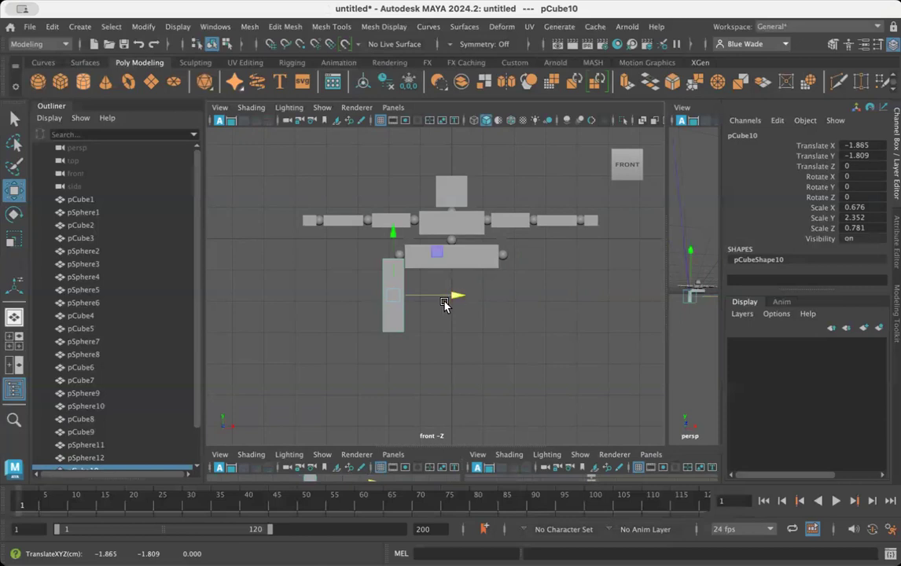
- Reduce the leg block further to a Scale X of about 0.557 and Z of about 0.643, then stretch its Scale Y to about 2.345
key("r")
left_click_drag(399, 299, 392, 307)
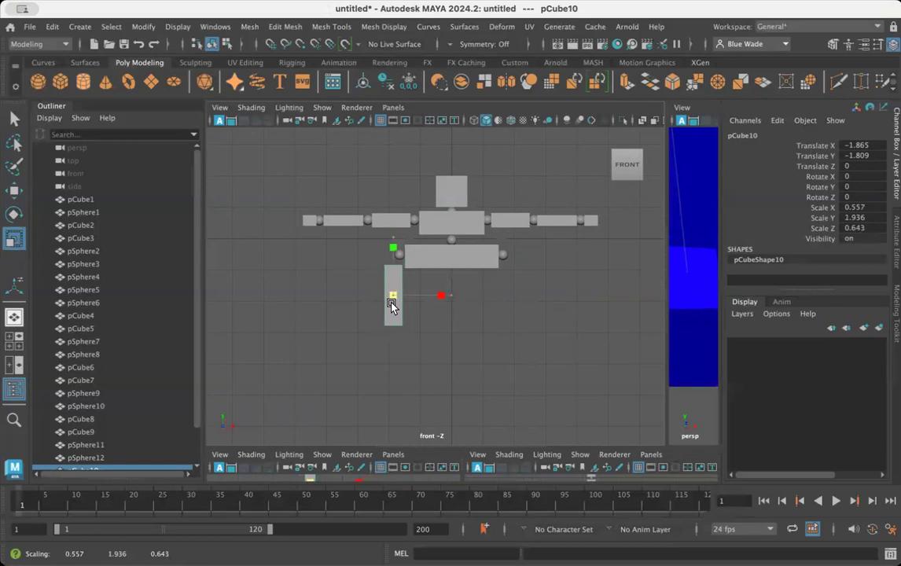
left_click_drag(393, 248, 402, 228)
- Duplicate the slimmed leg block and move the copy under the positive-X hip sphere, to a Translate X of about 1.818
right_click_drag(408, 345, 596, 382, "alt")
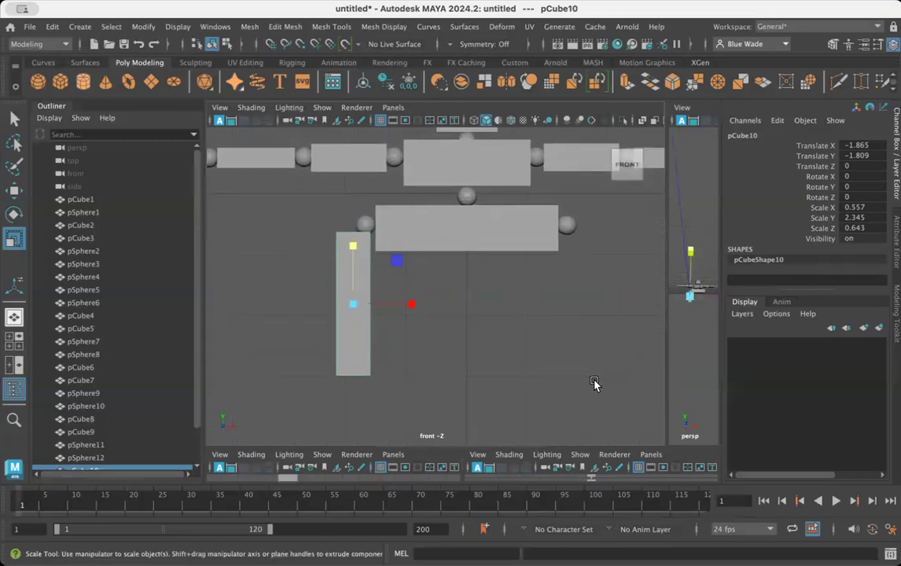
key("ctrl+d")
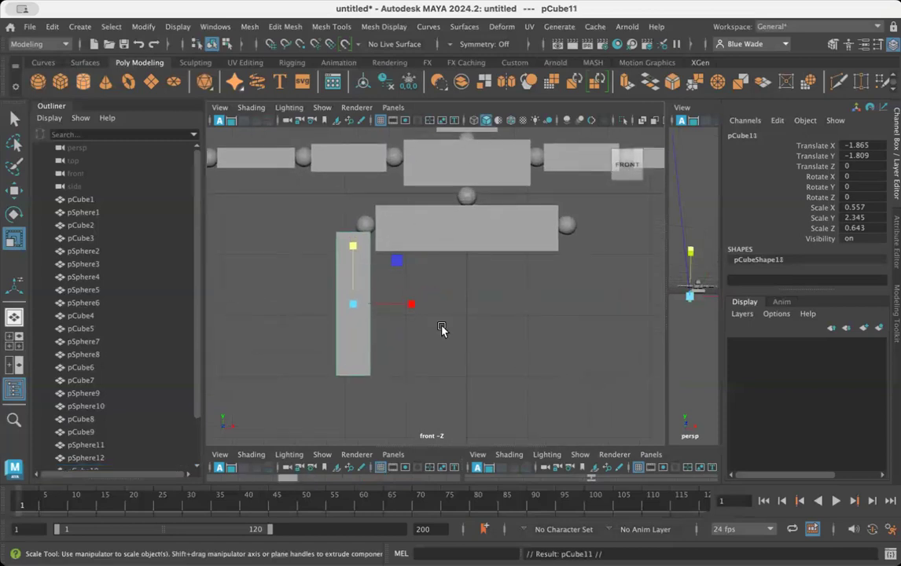
key("w")
left_click_drag(414, 311, 637, 322)
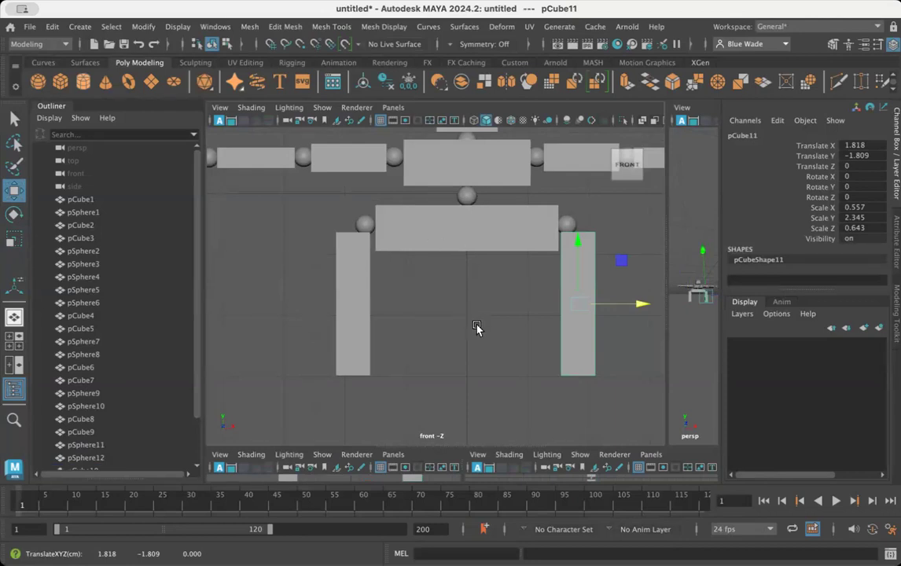
- Duplicate both hip spheres together and move the copies below the leg blocks as knee joints, to a Translate Y of about -3.253
scroll(477, 329, "down", 5)
right_click_drag(399, 329, 634, 326, "alt")
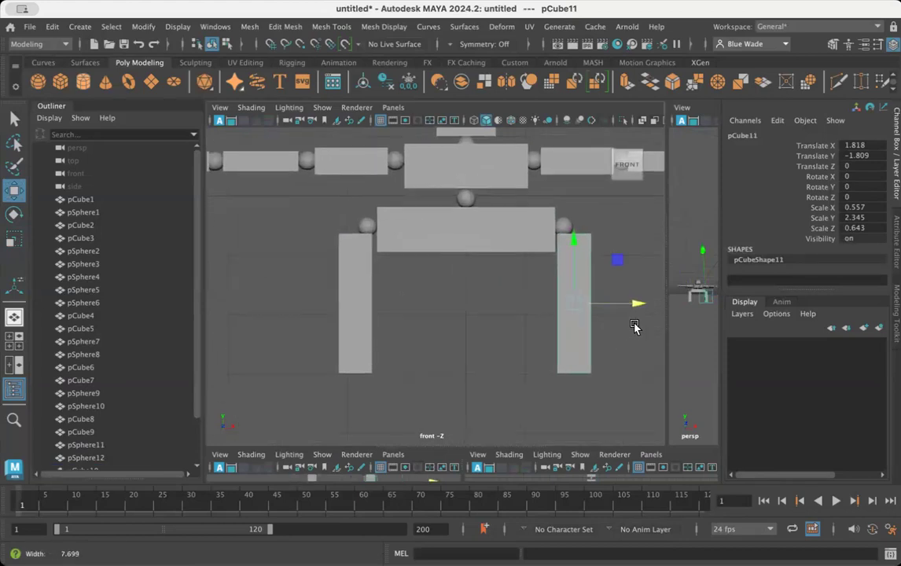
middle_click_drag(439, 328, 447, 286, "alt")
right_click_drag(480, 291, 465, 296, "alt")
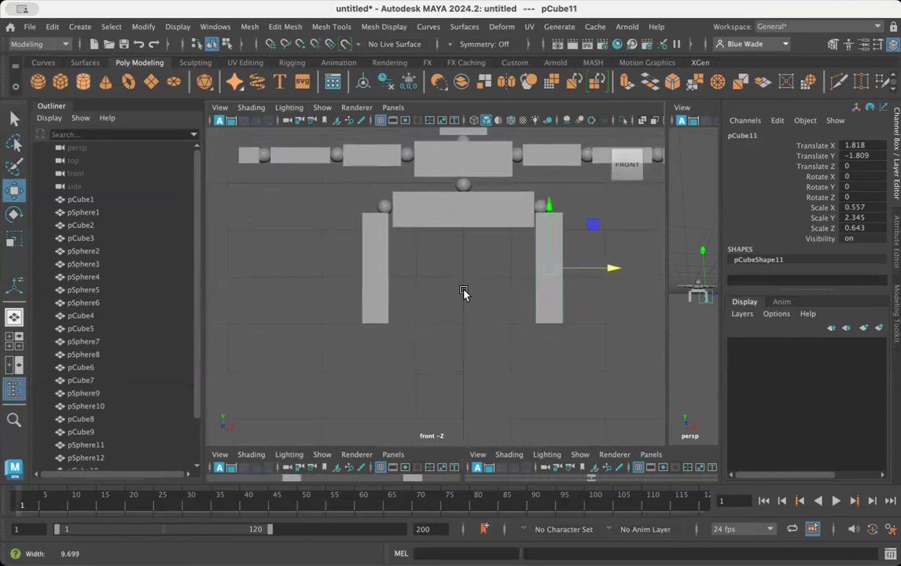
left_click(383, 207)
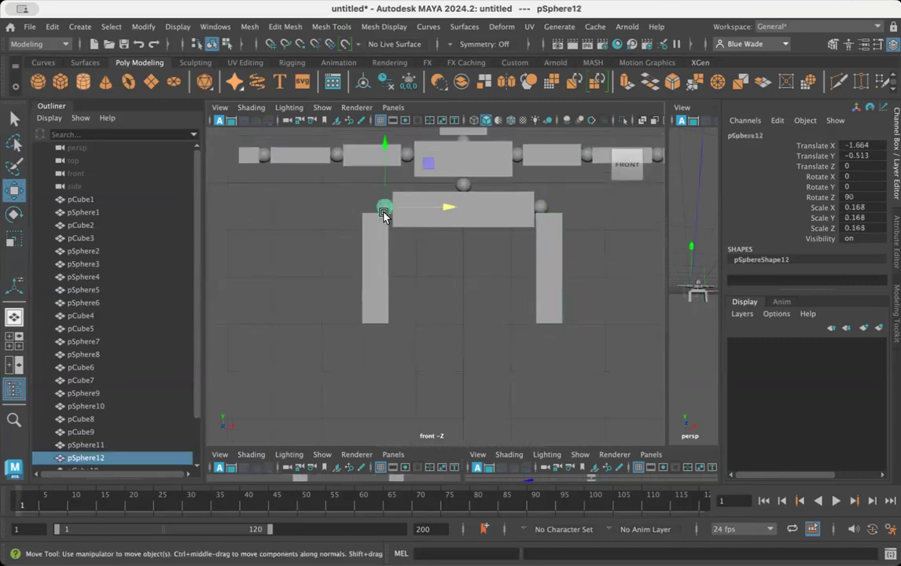
left_click(541, 206, "shift")
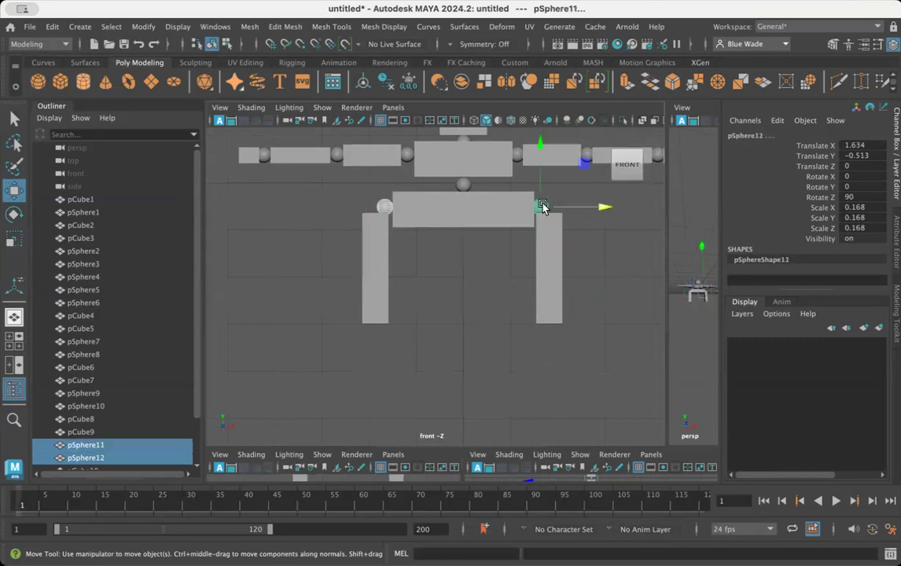
right_click_drag(569, 278, 591, 295, "ctrl")
key("ctrl+d")
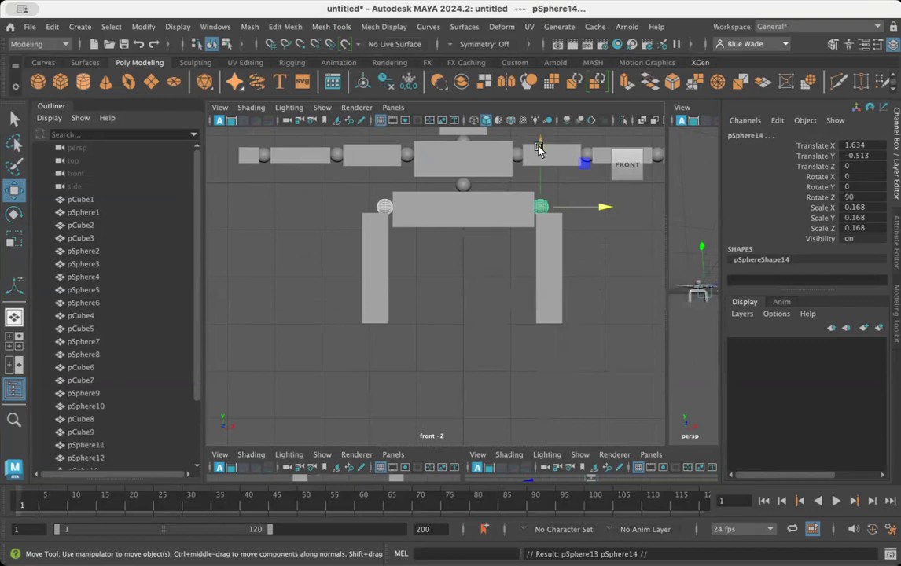
left_click_drag(539, 149, 539, 275)
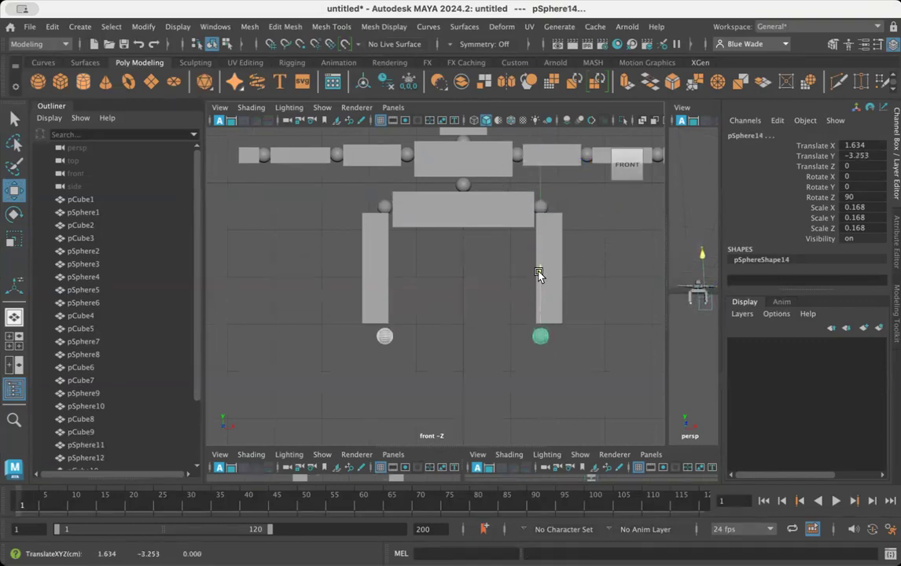
- Move the negative-X knee sphere under its leg block, to a Translate X of about -1.897 and Y of about -3.116
left_click(382, 334)
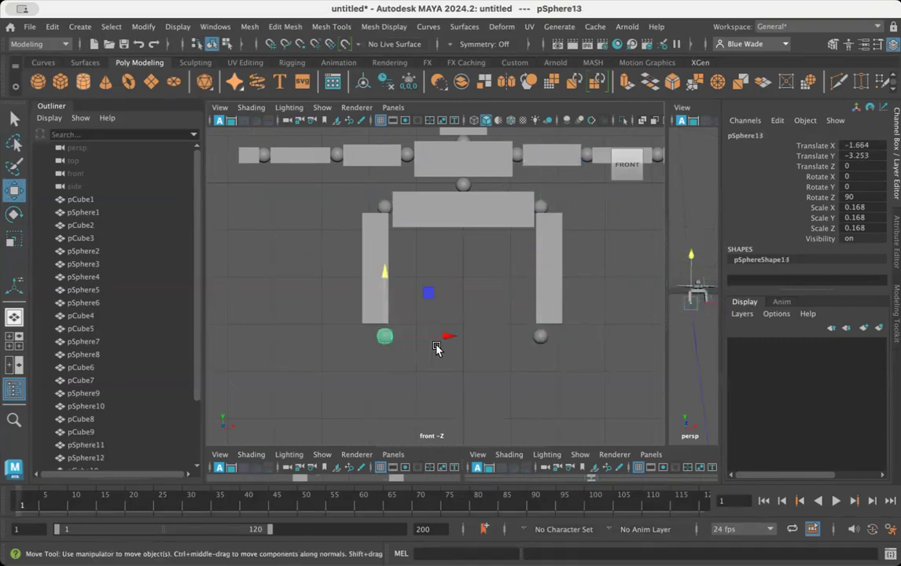
left_click_drag(447, 336, 436, 336)
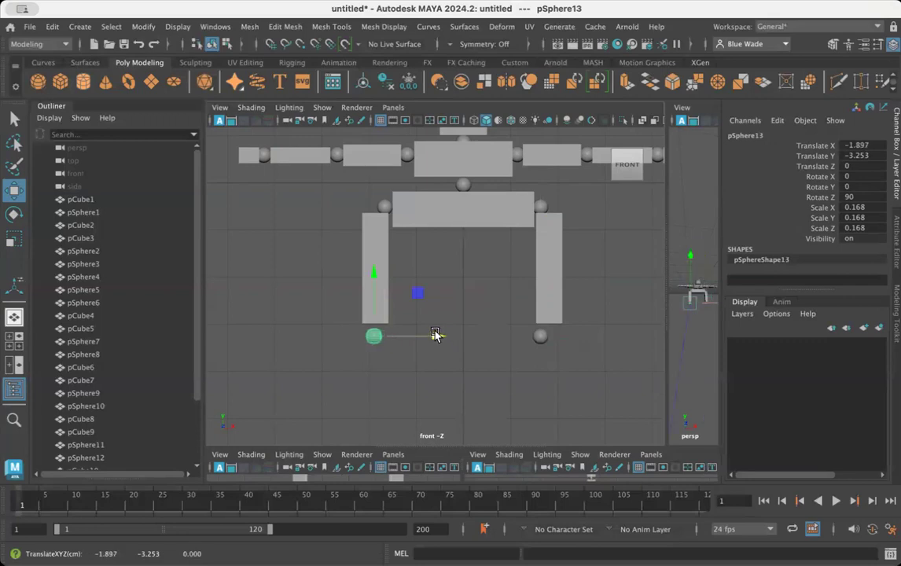
left_click_drag(376, 271, 376, 269)
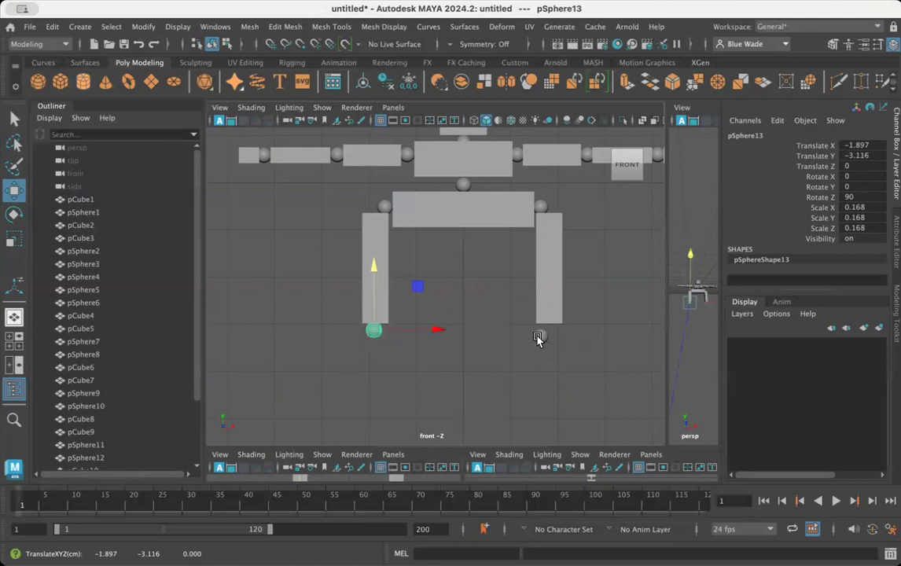
- Move the positive-X knee sphere against the underside of its leg block, to a Translate X of about 1.812 and Y of about -3.134
left_click(538, 338)
left_click_drag(539, 277, 539, 272)
left_click_drag(600, 334, 611, 332)
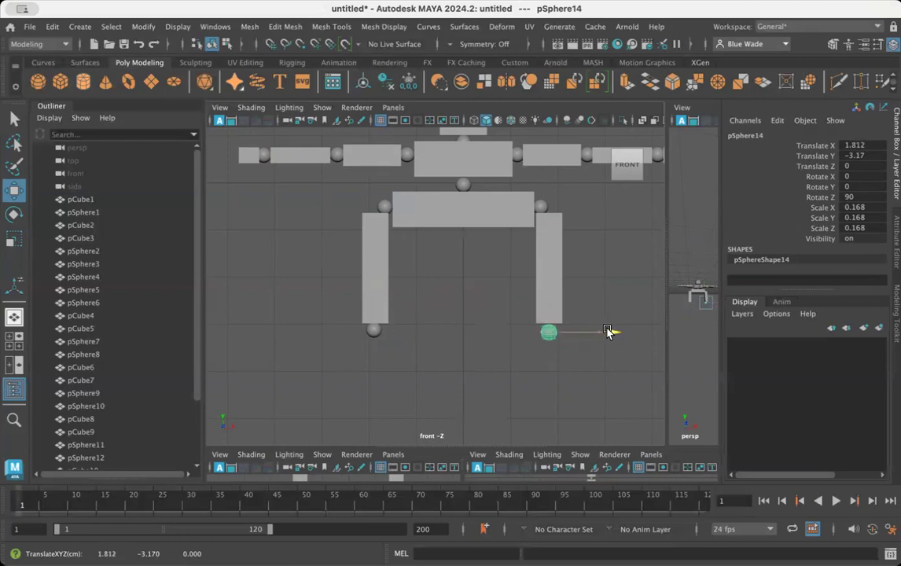
left_click_drag(548, 268, 548, 265)
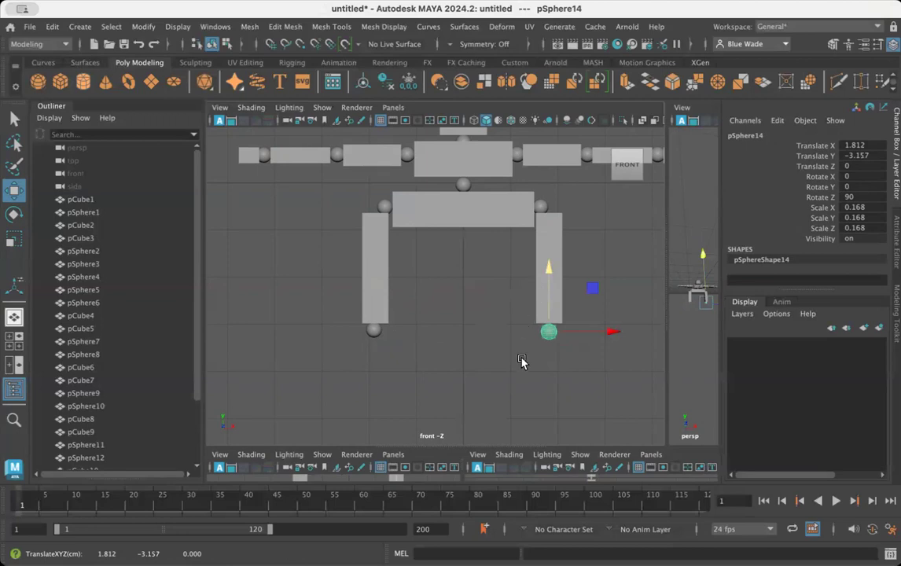
right_click_drag(477, 382, 624, 386, "alt")
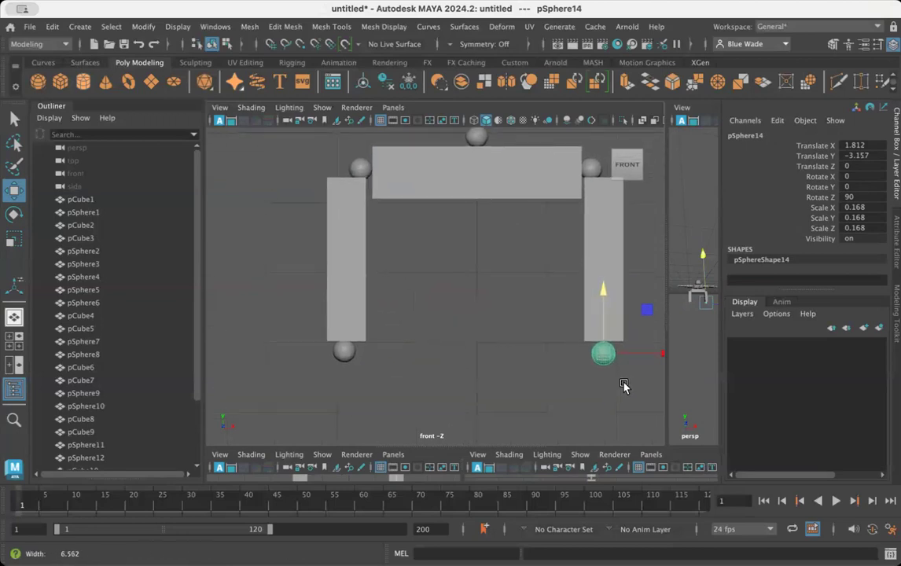
right_click_drag(526, 356, 598, 339, "alt")
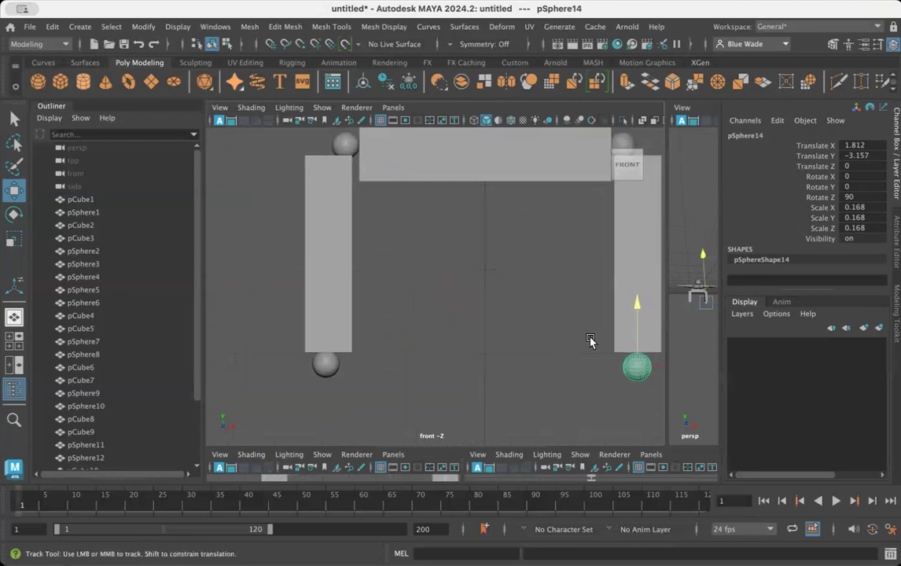
middle_click_drag(590, 339, 552, 338, "alt")
left_click_drag(597, 299, 599, 299)
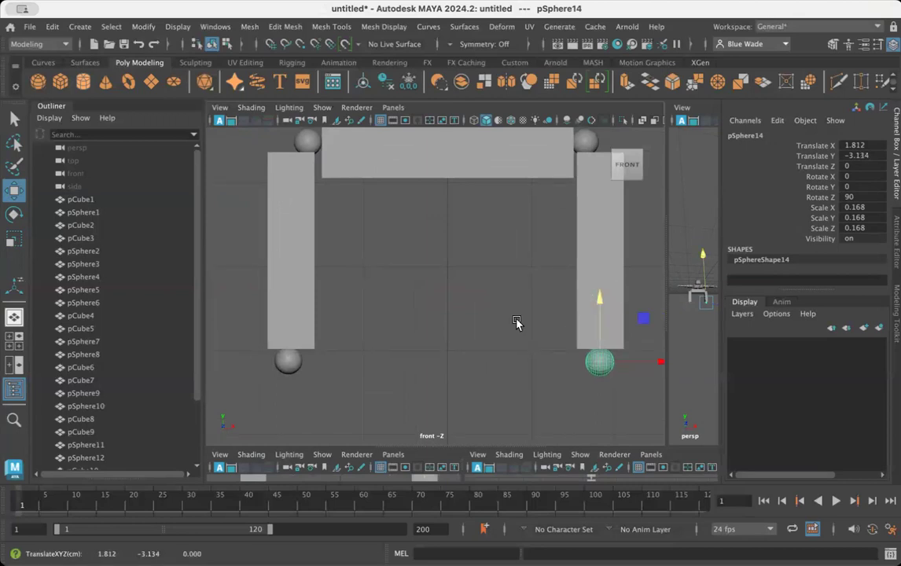
- Center both knee spheres under their leg blocks, at a Translate X of about -1.867 and 1.835
left_click(295, 359)
left_click(295, 359)
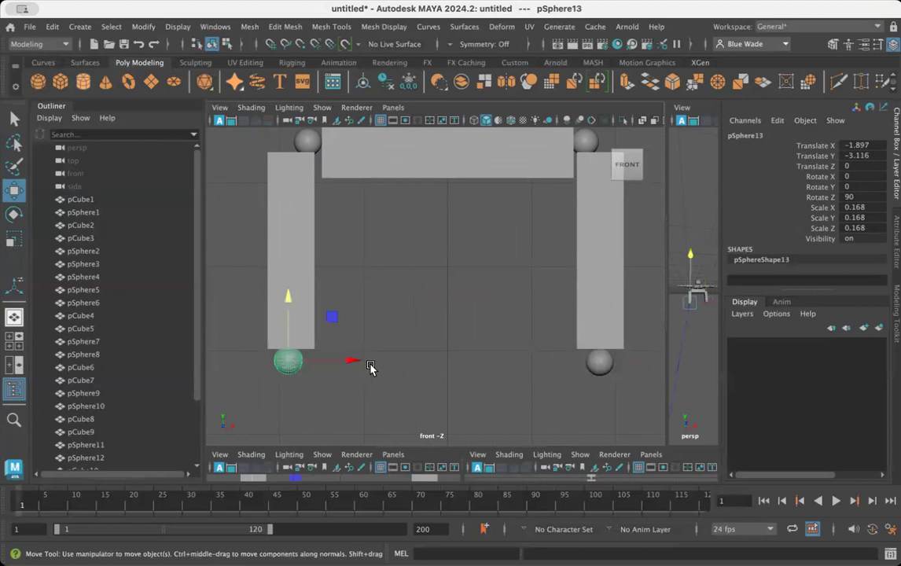
left_click_drag(352, 362, 358, 360)
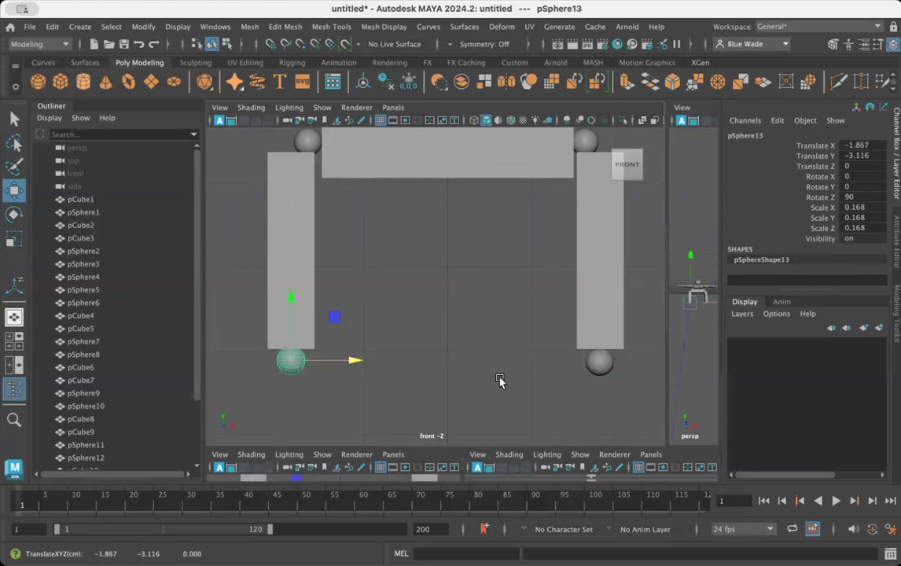
left_click(599, 362)
left_click_drag(653, 363, 657, 364)
right_click_drag(463, 376, 515, 390, "alt")
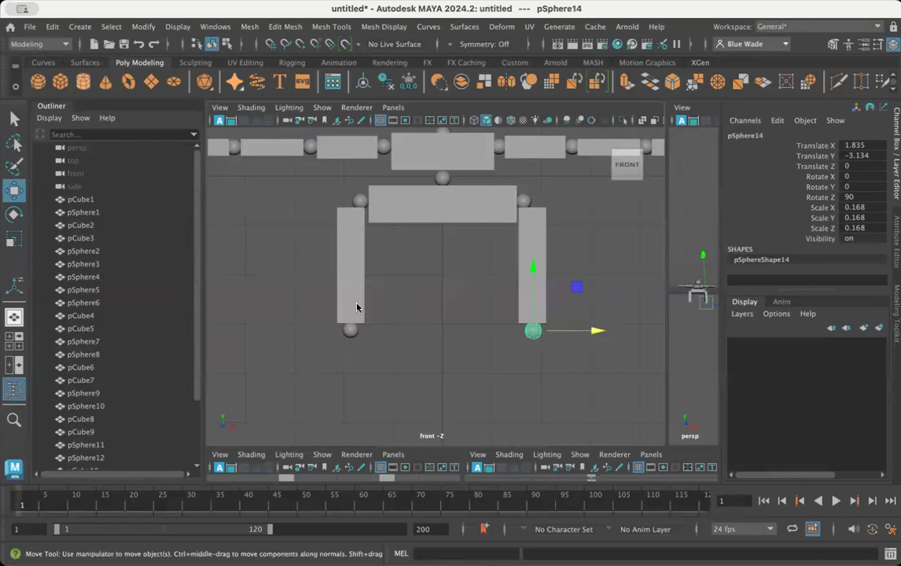
scroll(486, 355, "down", 1)
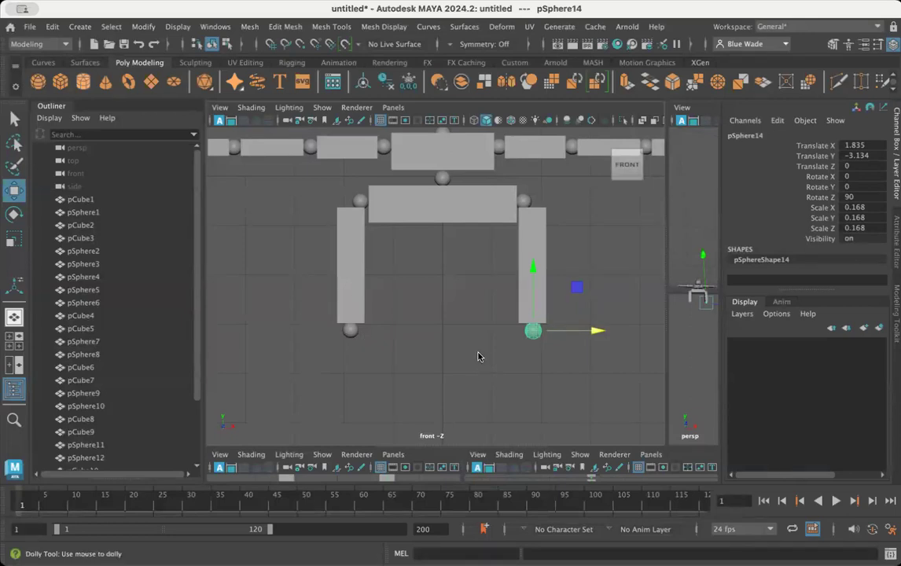
scroll(478, 357, "down", 2)
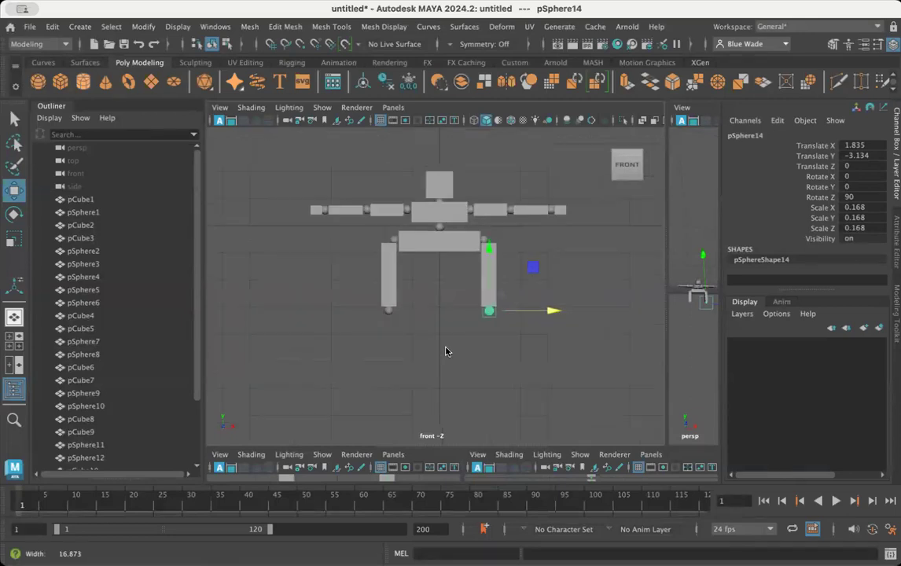
left_click(389, 284)
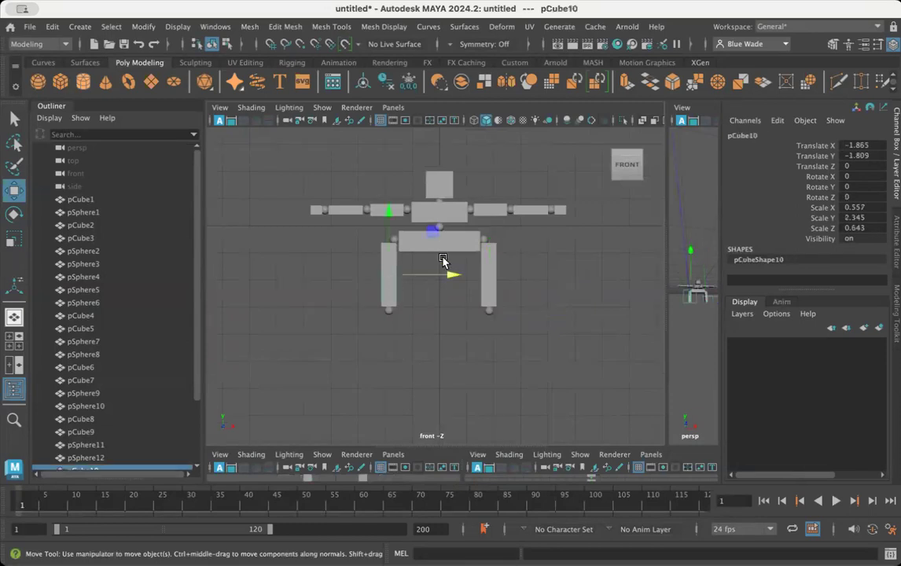
key("ctrl+d")
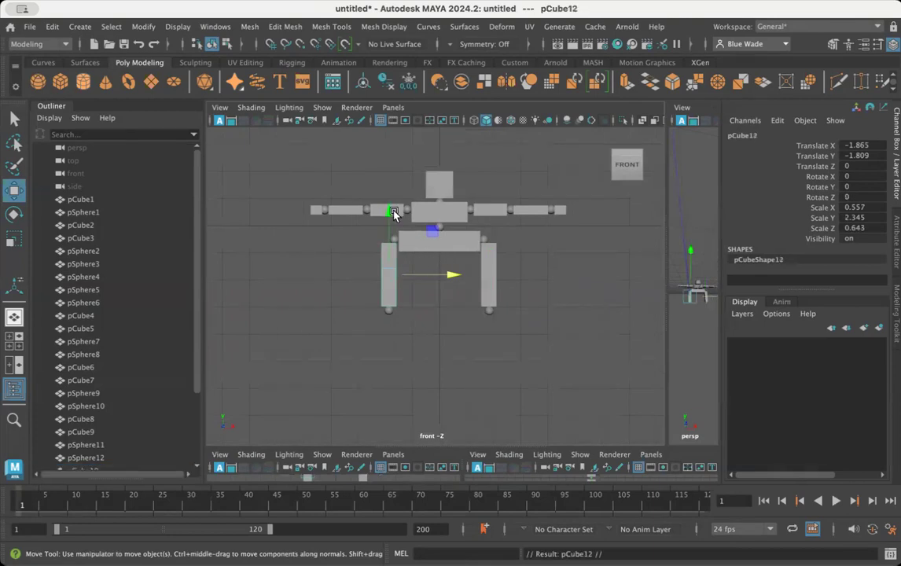
left_click_drag(389, 214, 388, 282)
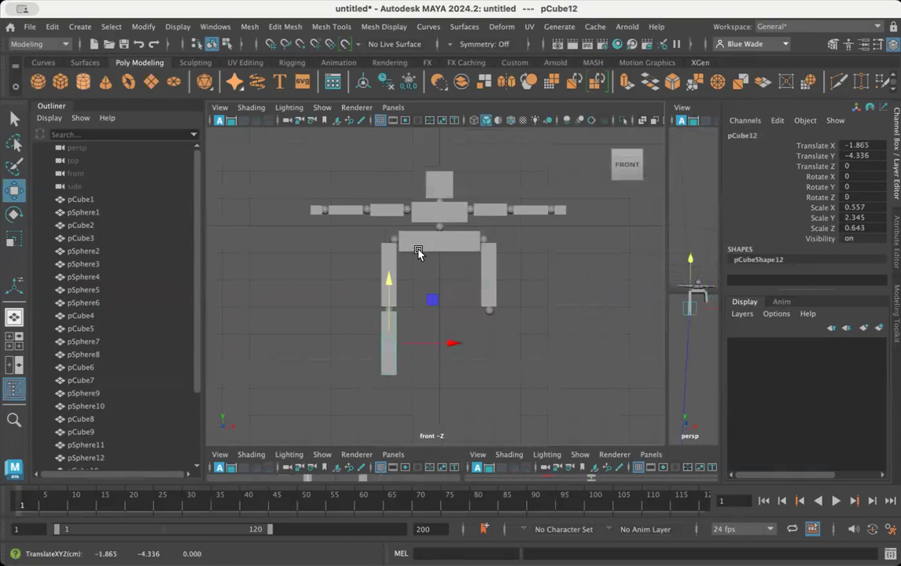
key("Delete")
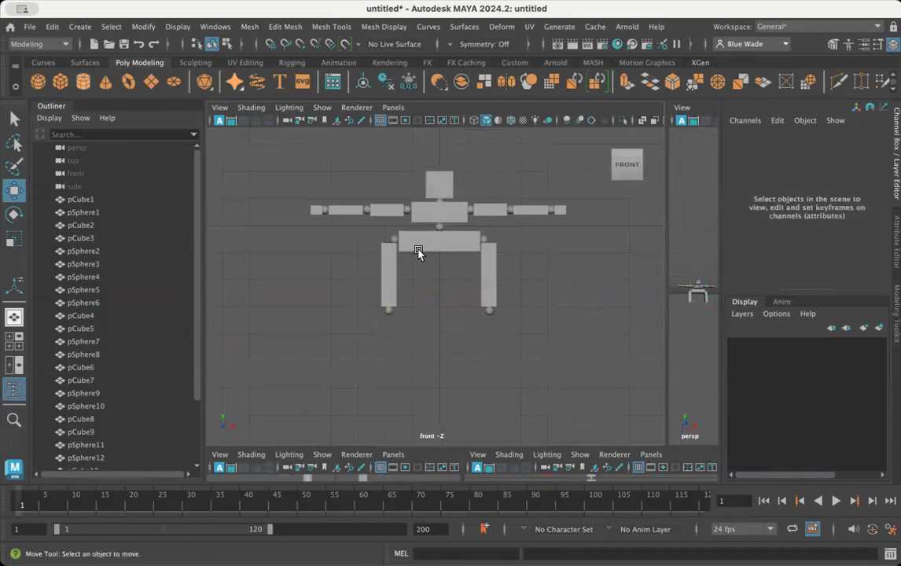
- Shorten the negative-X leg block to a Scale Y of about 1.694 and raise it under the hip sphere, to a Translate Y of about -1.452
left_click(392, 298)
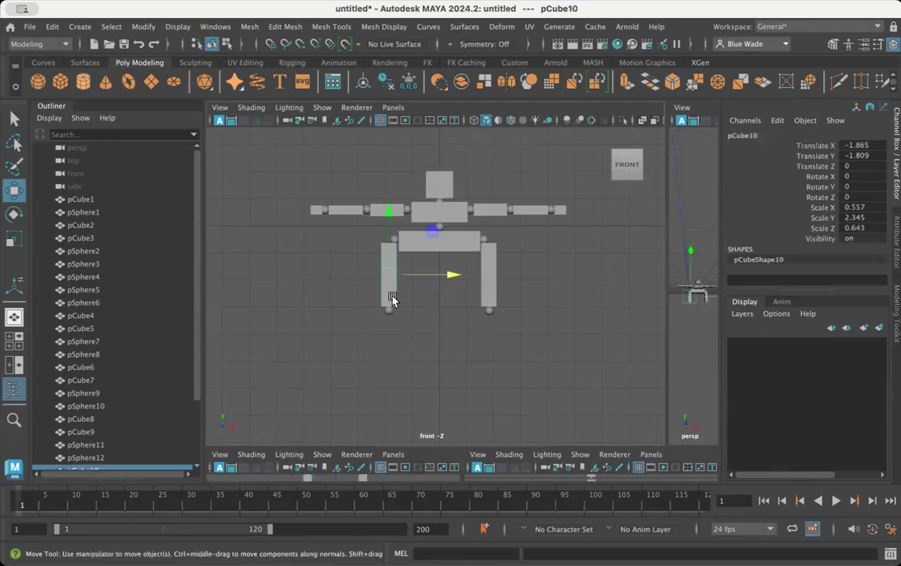
key("r")
left_click(388, 220)
mouse_move(388, 220)
left_mouse_down()
mouse_move(388, 237)
mouse_move(394, 210)
left_mouse_up()
key("w")
- Delete the long positive-X leg block and replace it with a duplicate of the shortened block at a Translate X of about 1.853
left_click(493, 283)
left_click(414, 280)
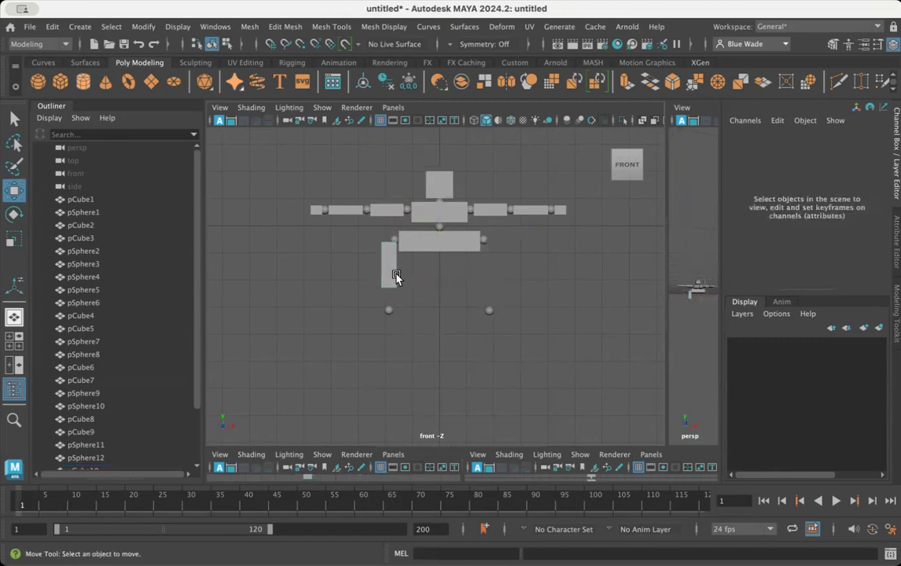
left_click(388, 288)
key("ctrl+d")
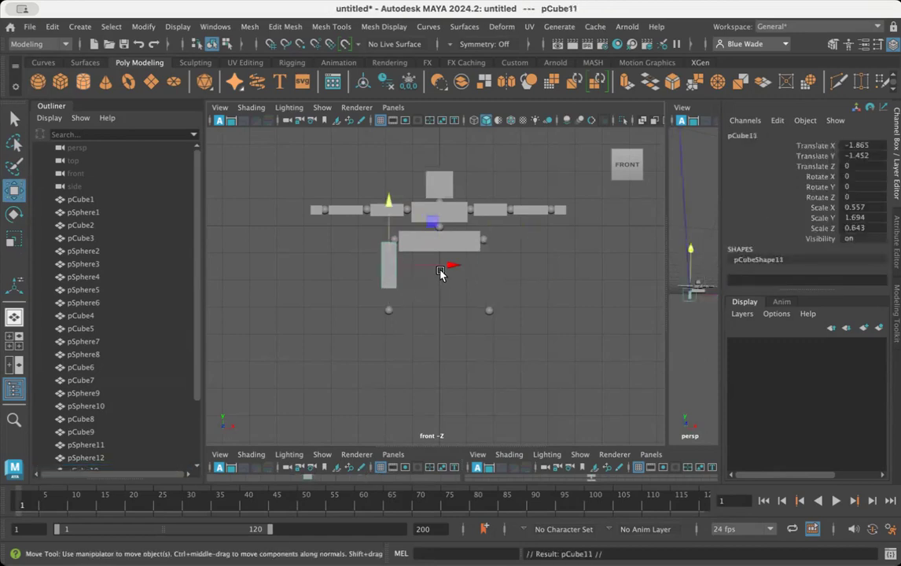
left_click_drag(450, 266, 548, 258)
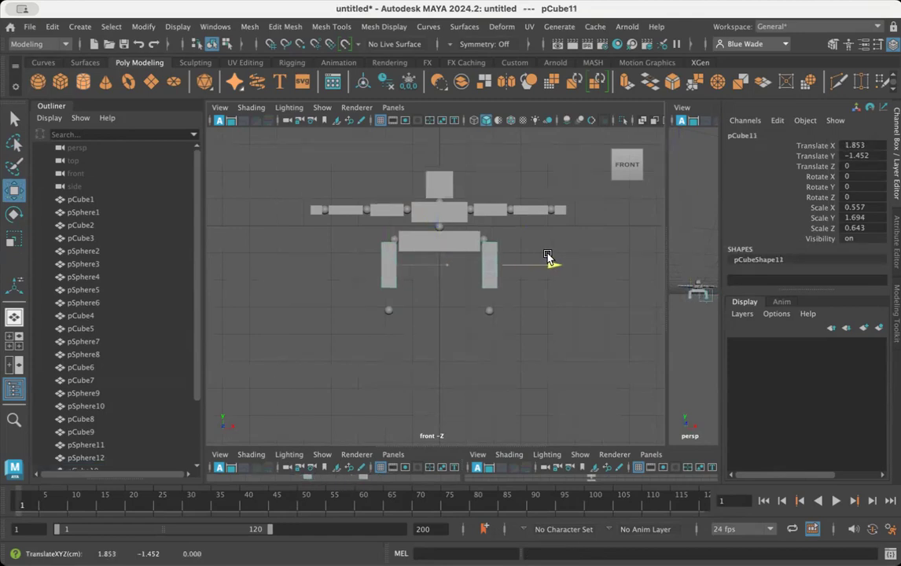
left_click_drag(548, 256, 548, 257)
- Raise the knee spheres to the shortened leg blocks, to a Translate Y of about -2.443 on the positive-X side and -2.472 on the negative-X side
left_click(489, 311)
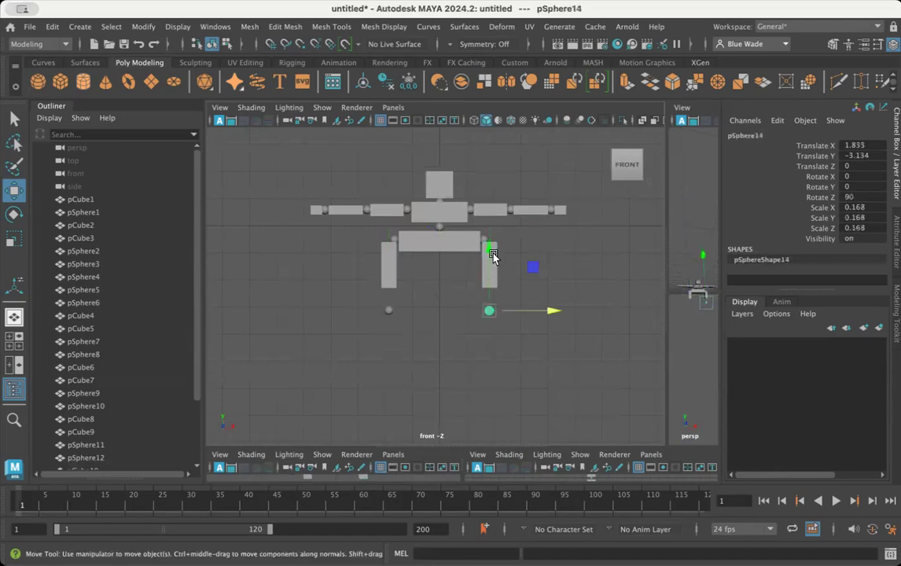
left_click_drag(493, 253, 493, 234)
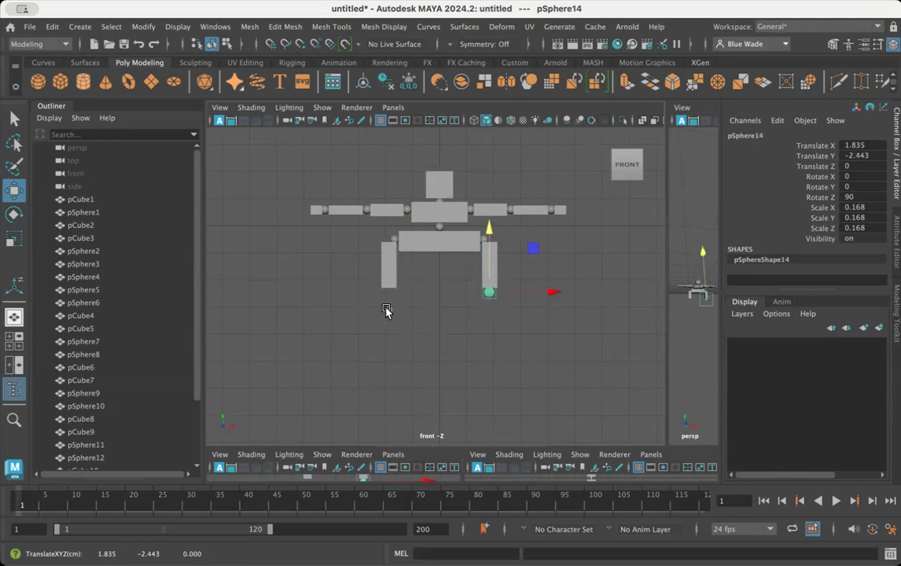
left_click(388, 310)
left_click_drag(392, 251, 395, 235)
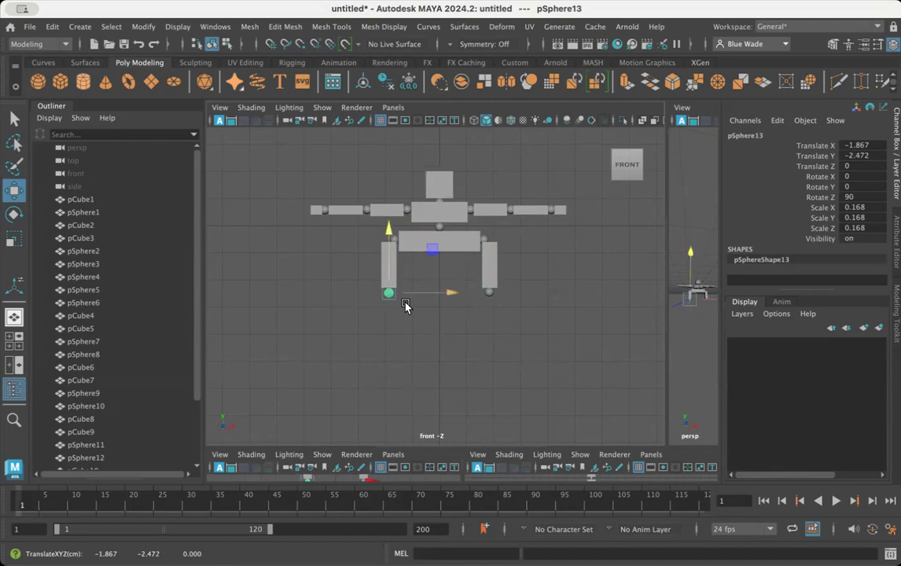
- Fine-tune the knee spheres' heights to a Translate Y of about -2.465 on the negative-X side and -2.463 on the positive-X side
right_click_drag(408, 311, 674, 372, "alt")
middle_click_drag(594, 371, 602, 373, "alt")
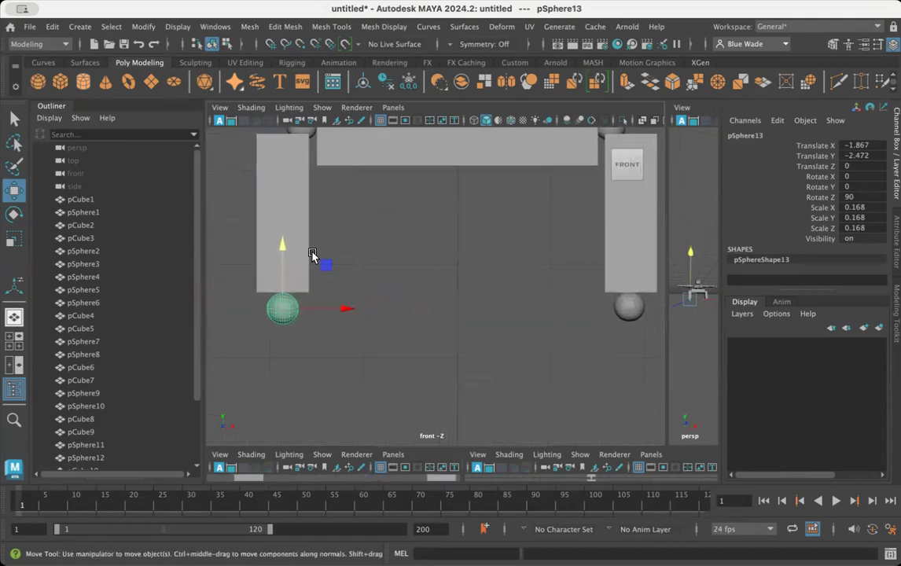
left_click_drag(283, 249, 284, 245)
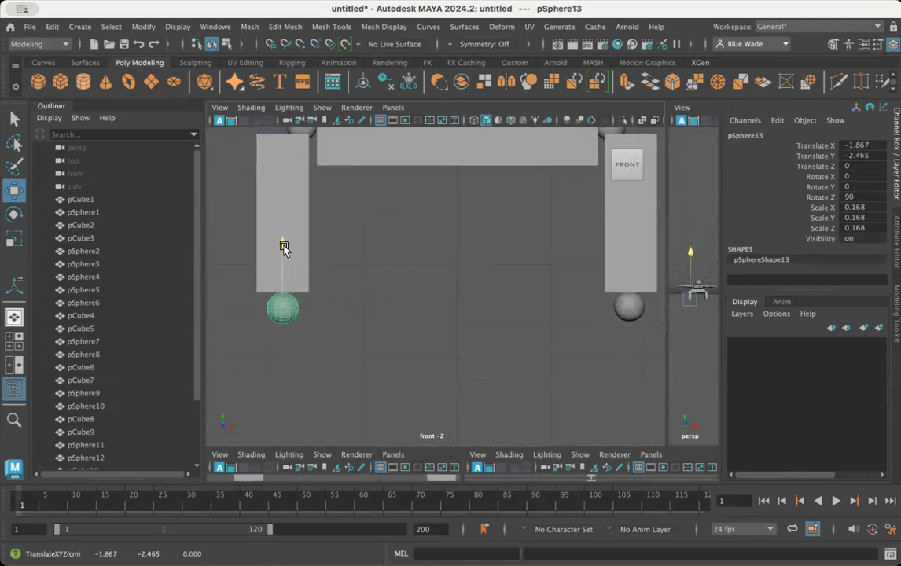
left_click(626, 306)
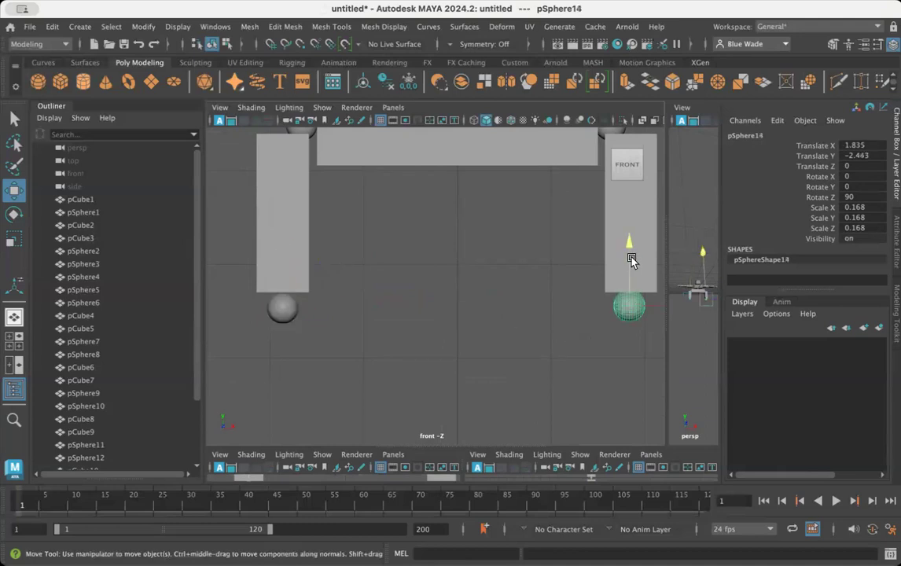
left_click_drag(631, 249, 635, 251)
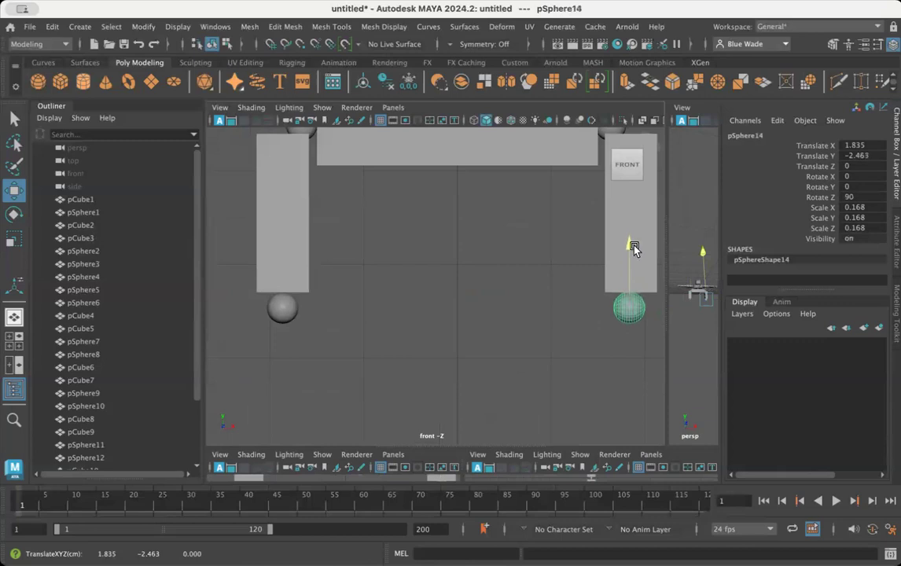
right_click_drag(522, 397, 439, 364, "alt")
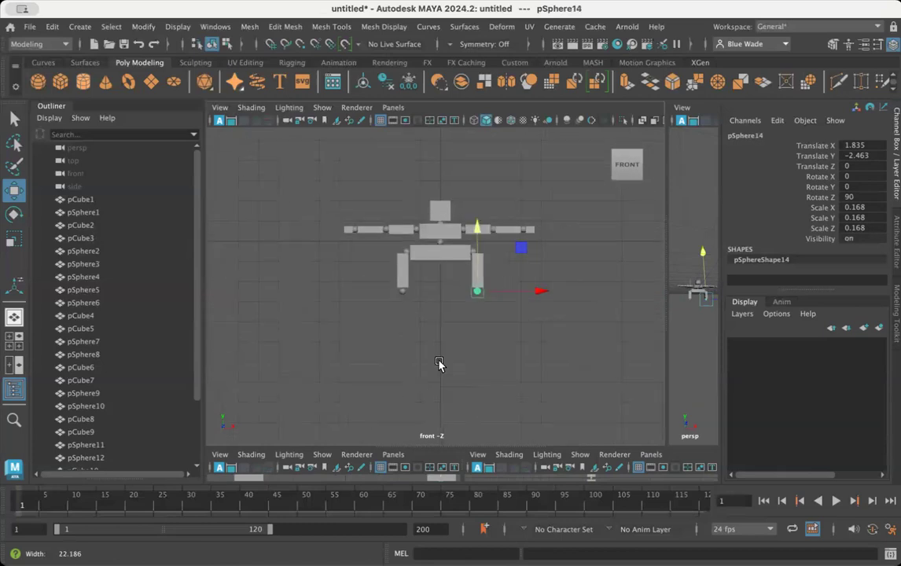
- Duplicate the negative-X upper leg block, lengthen the copy to a Scale Y of about 2.258 and lower it beneath the knee sphere, to about -3.733 in Y
left_click(401, 280)
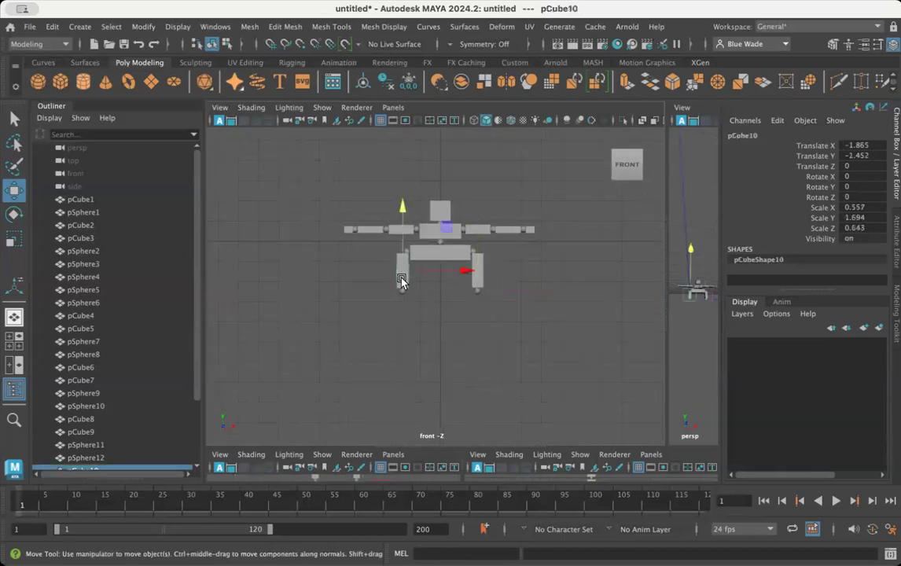
key("ctrl+d")
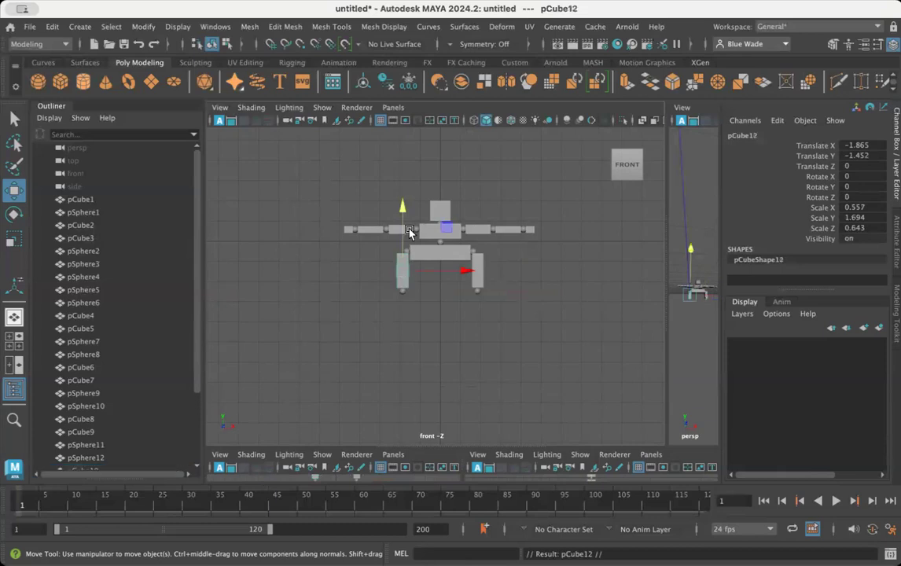
left_click_drag(399, 210, 404, 252)
key("r")
key("w")
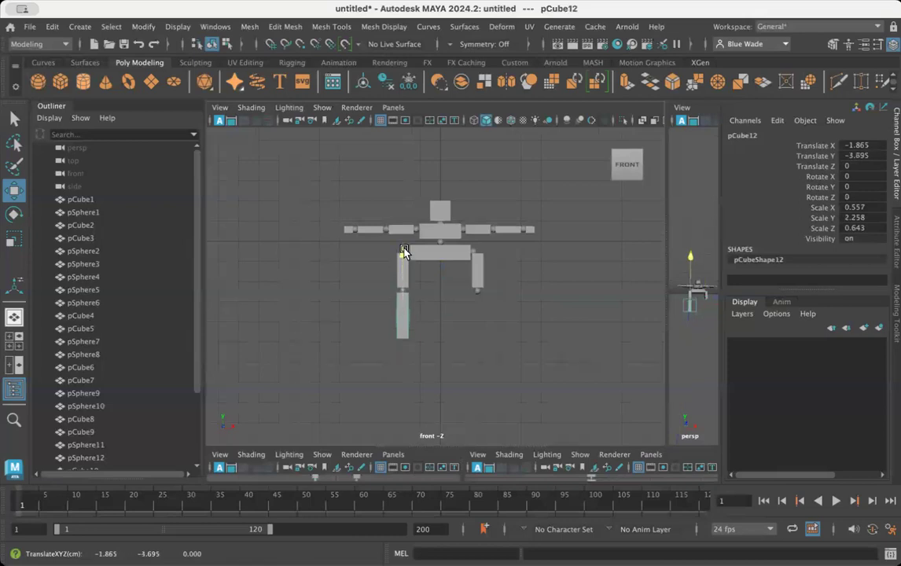
right_click_drag(416, 342, 578, 328, "alt")
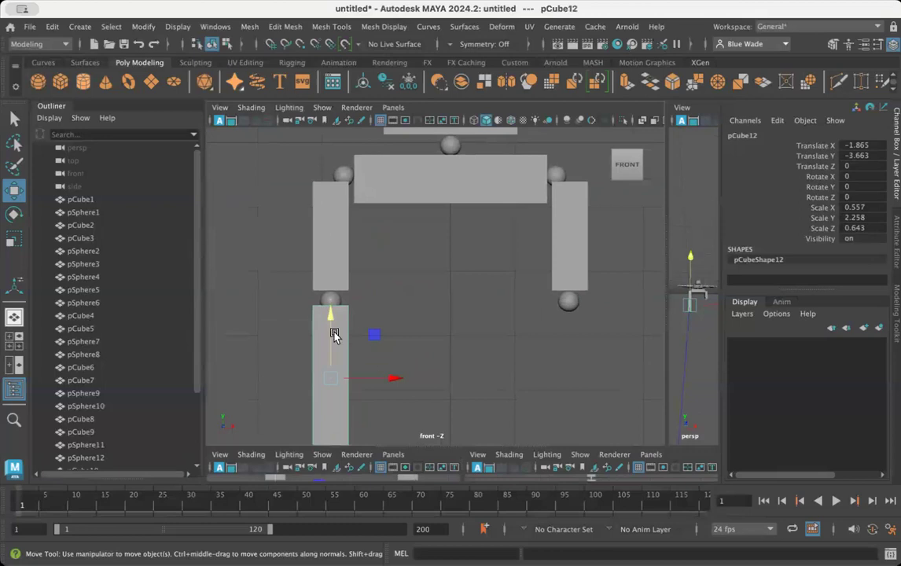
left_click_drag(324, 313, 327, 321)
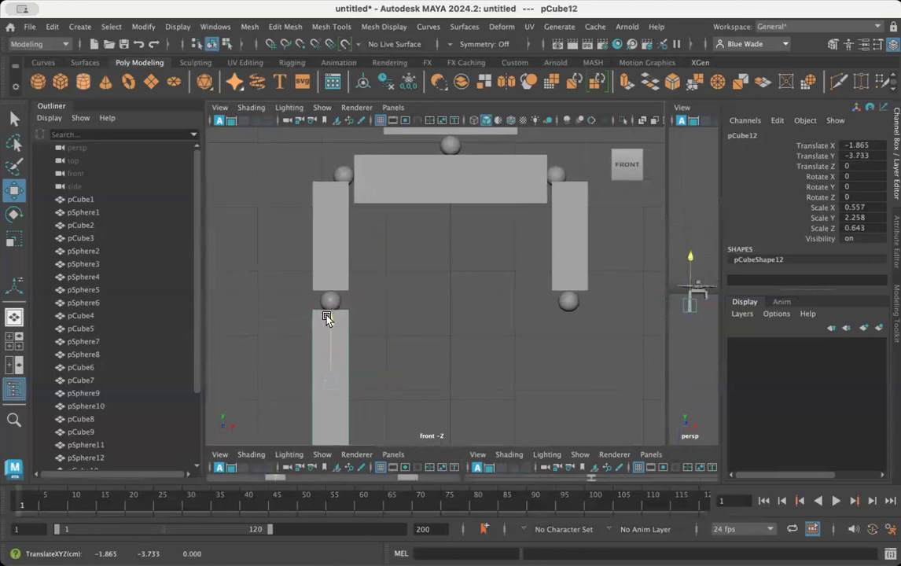
- Duplicate the lower leg block and place the copy beneath the positive-X knee sphere, at a Translate X of about 1.852 and Translate Y of about -3.724
right_click_drag(478, 353, 396, 334, "alt")
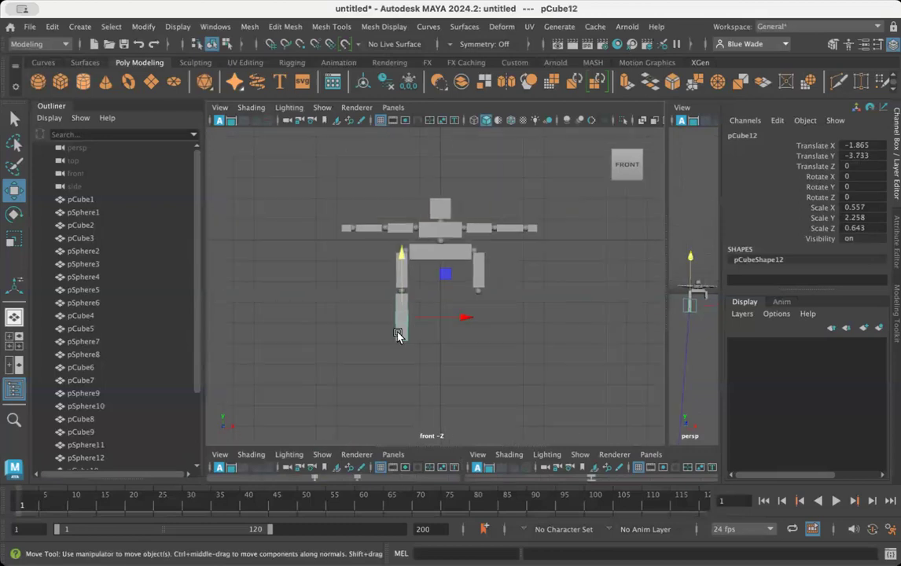
key("ctrl+d")
left_click_drag(466, 316, 533, 321)
right_click_drag(521, 328, 850, 327, "alt")
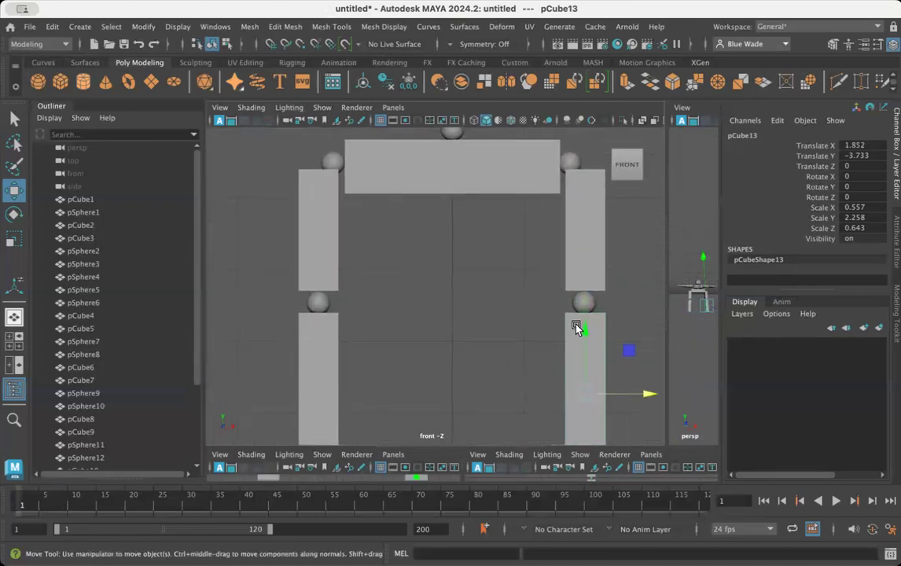
mouse_move(584, 332)
left_mouse_down()
mouse_move(588, 312)
mouse_move(590, 330)
left_mouse_up()
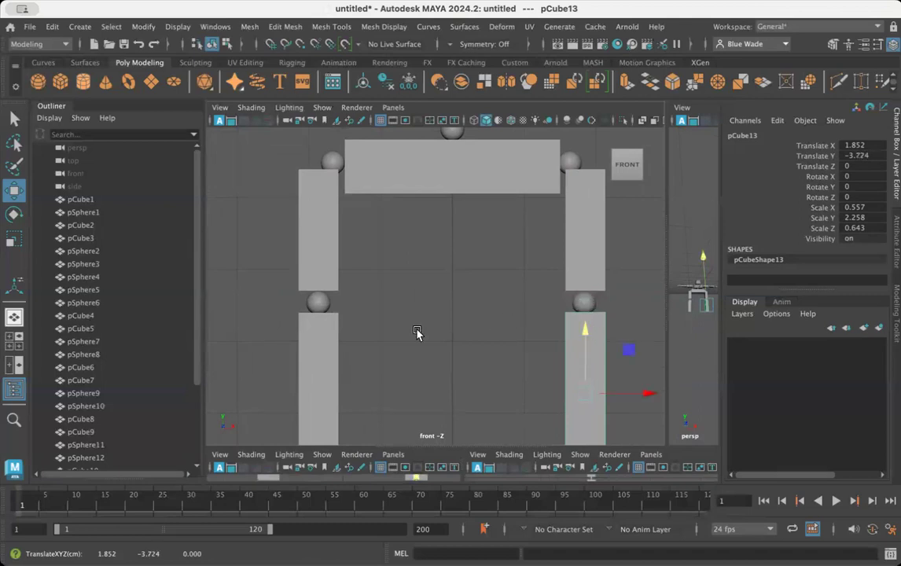
- Duplicate both knee spheres together and lower the copies to the ends of the lower leg blocks as ankles, to a Translate Y of about -5.009
scroll(467, 321, "down", 5)
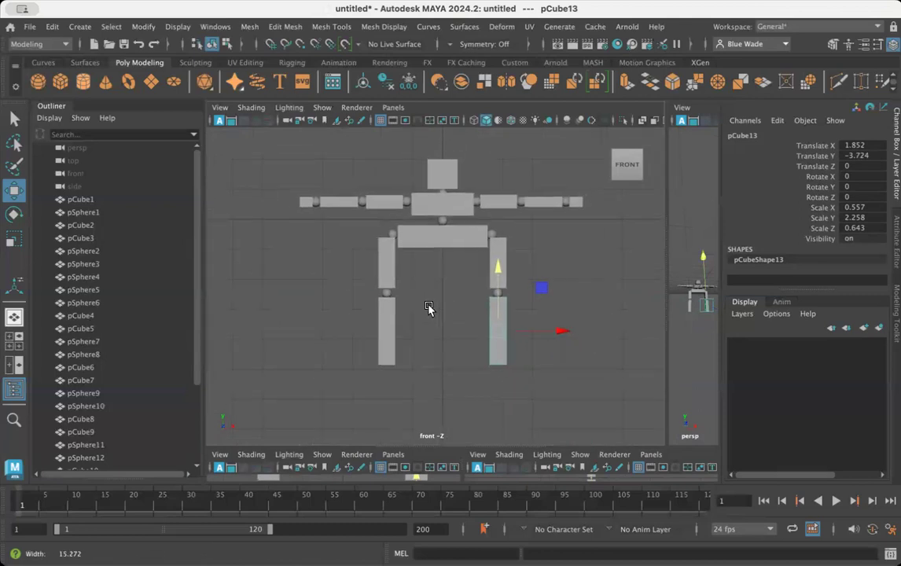
left_click(386, 292)
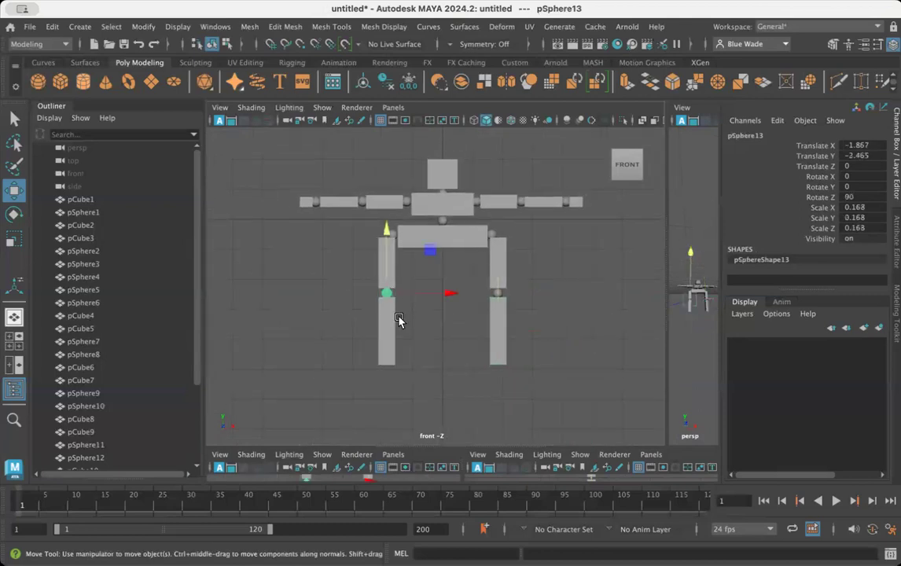
left_click(497, 292)
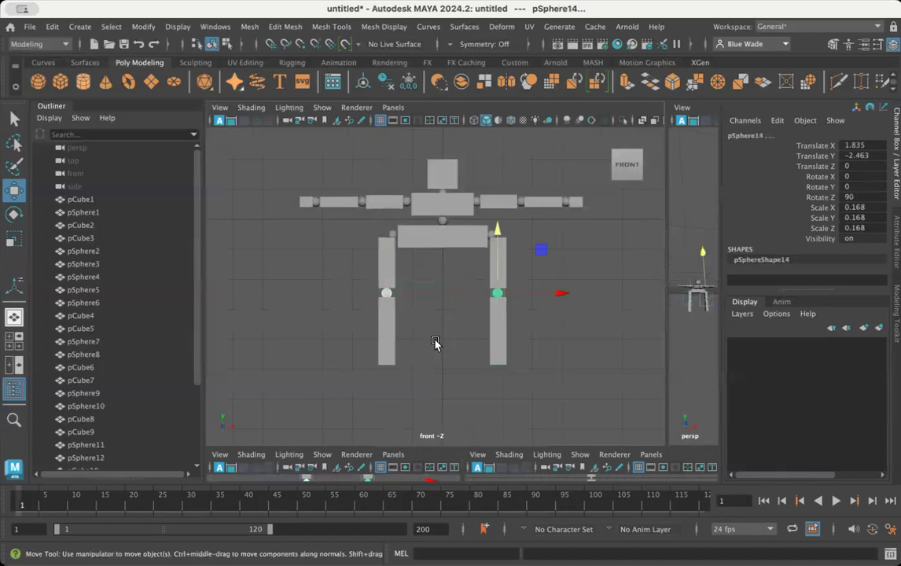
key("ctrl+d")
left_click_drag(499, 229, 498, 306)
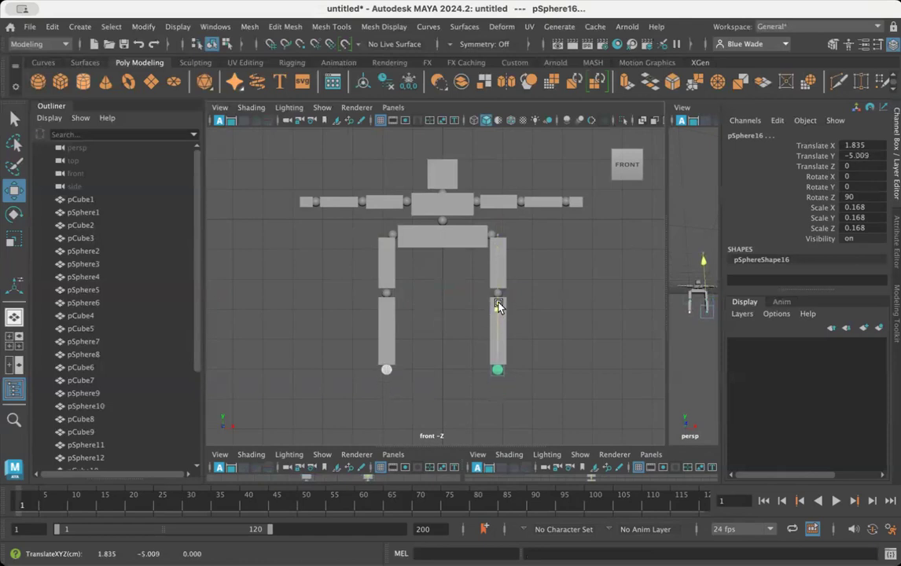
- Duplicate the negative-X lower leg block as a foot, shortened to a Scale Y of about 0.502 and placed under the ankle sphere at Translate Y about -5.368
right_click_drag(414, 368, 597, 364, "alt")
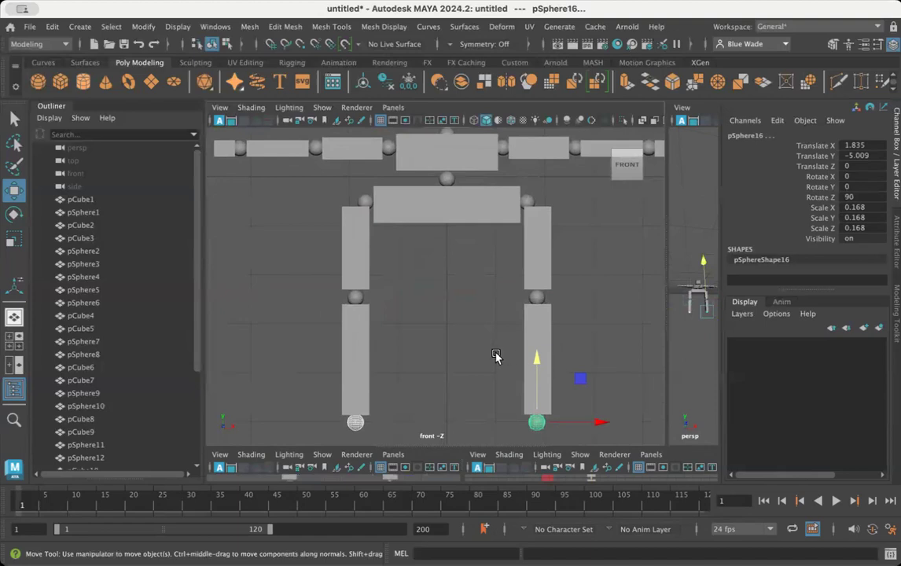
left_click(351, 356)
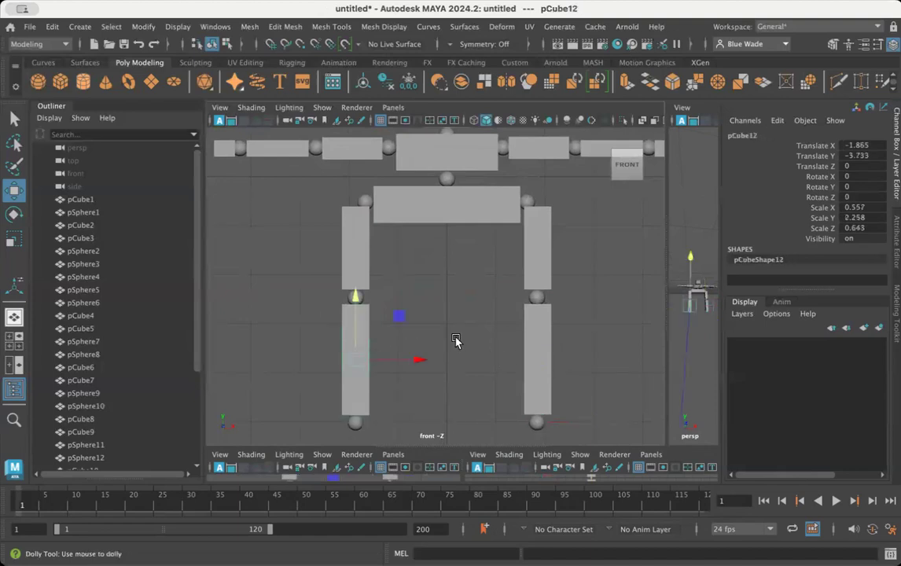
right_click_drag(457, 342, 426, 328, "alt")
key("ctrl+d")
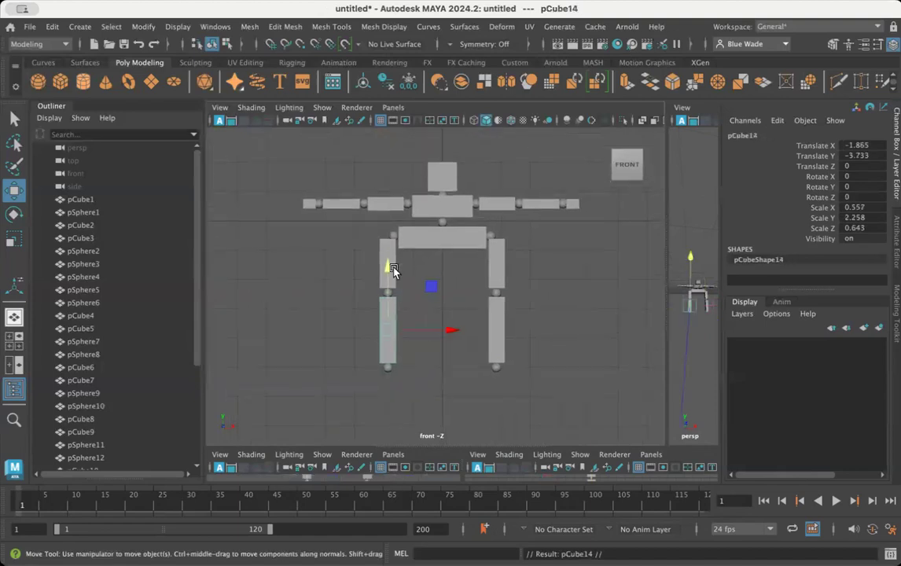
middle_click_drag(389, 270, 390, 344)
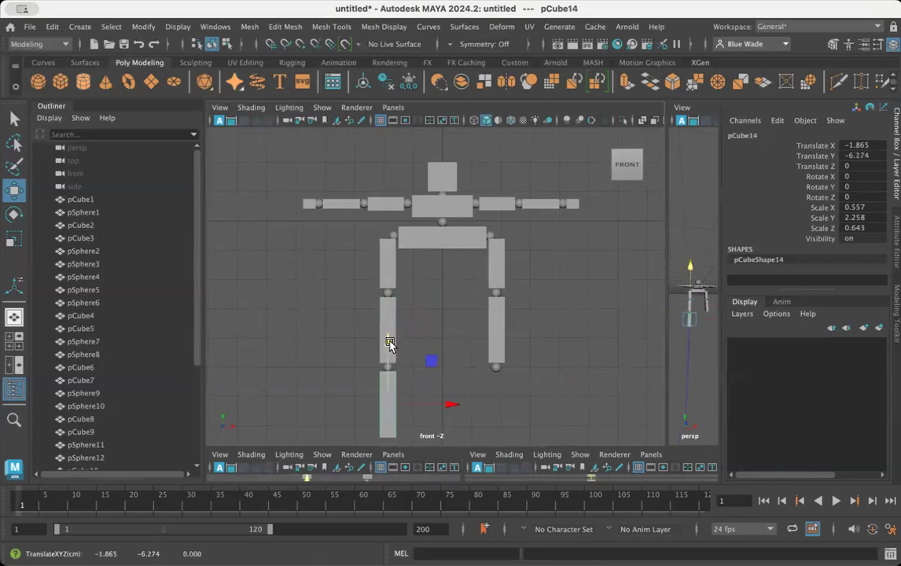
key("r")
left_click_drag(386, 346, 385, 393)
key("w")
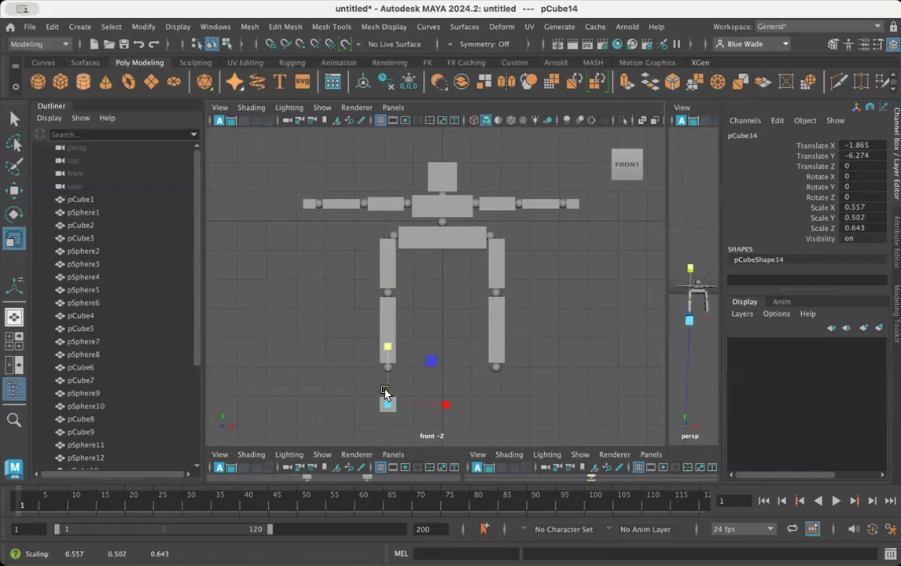
left_click_drag(386, 334, 396, 315)
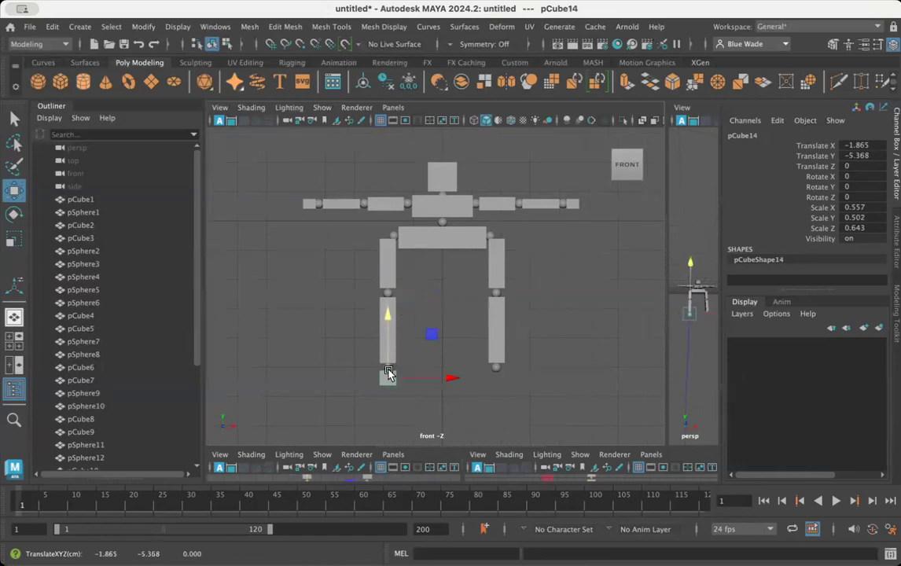
- Stretch the foot block to a Scale Z of about 1.28 and shift it forward to a Translate Z of about 0.235
right_click_drag(464, 367, 604, 362, "alt")
middle_click_drag(532, 344, 527, 169, "alt")
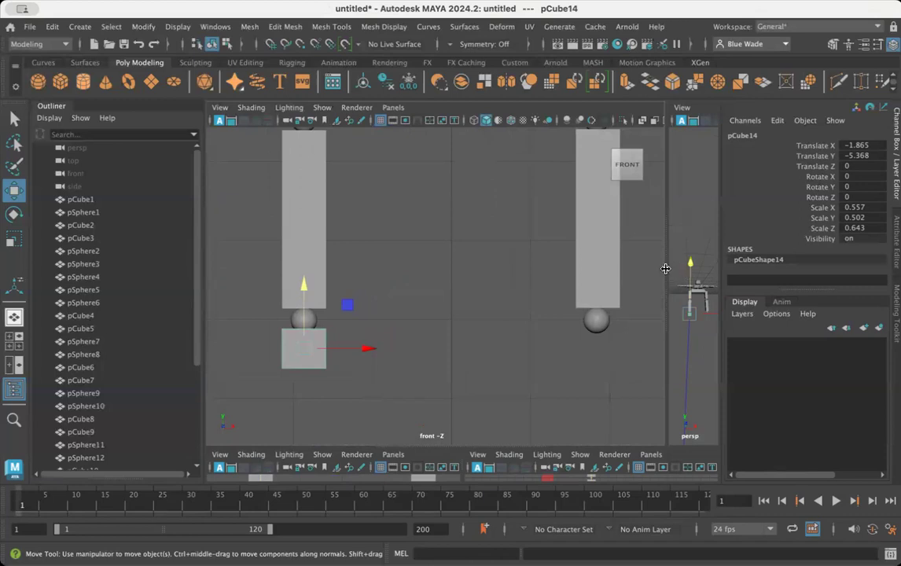
left_click_drag(666, 269, 441, 266)
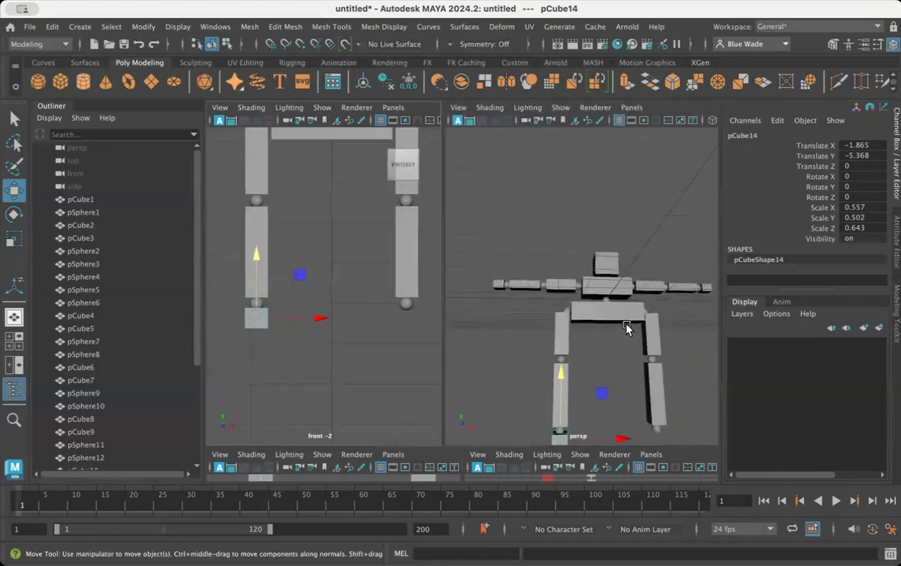
left_click_drag(623, 321, 656, 312, "alt")
key("r")
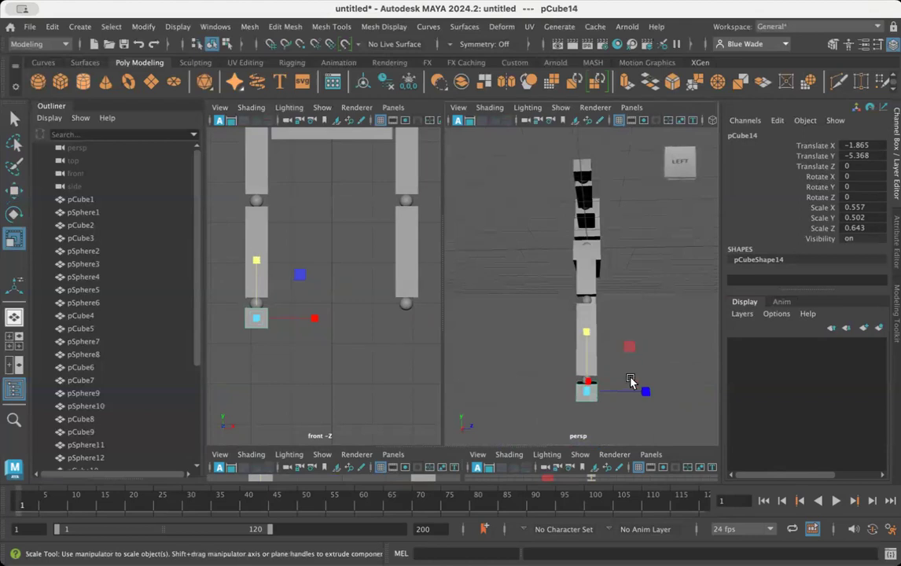
mouse_move(646, 391)
left_mouse_down()
mouse_move(706, 386)
mouse_move(650, 390)
mouse_move(659, 391)
left_mouse_up()
key("w")
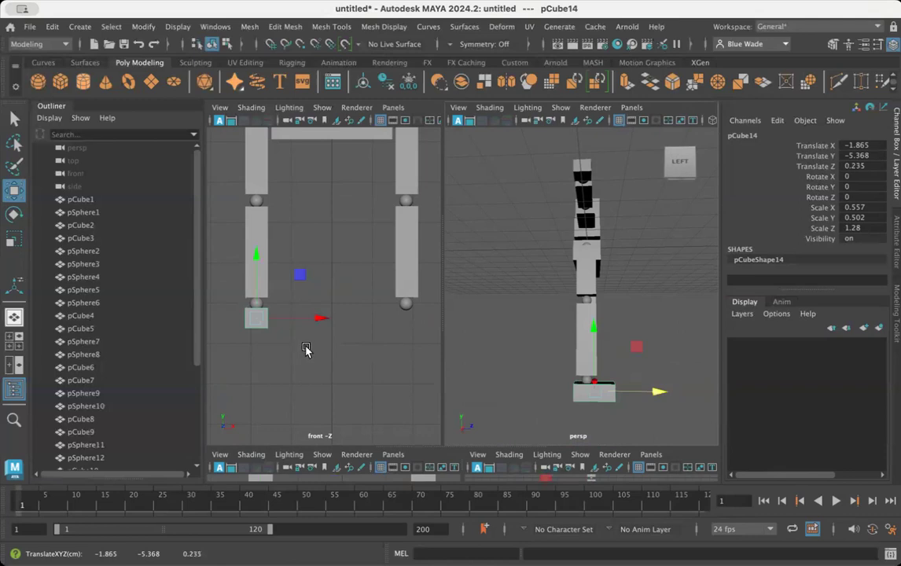
- Duplicate the foot block and move the copy under the positive-X ankle sphere, to a Translate X of about 1.876
scroll(597, 342, "down", 3)
left_click_drag(565, 338, 507, 363, "alt")
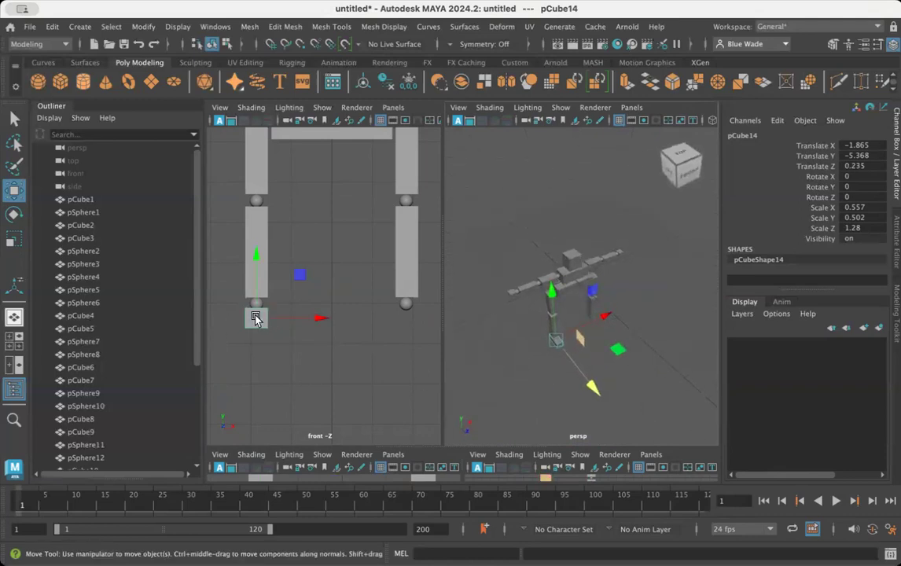
left_click(256, 317)
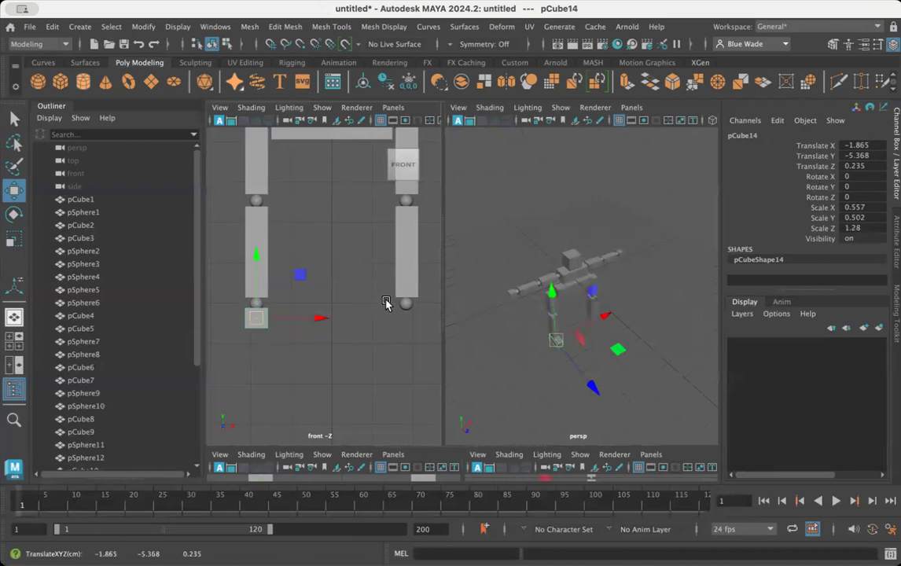
key("ctrl+d")
left_click_drag(317, 317, 475, 335)
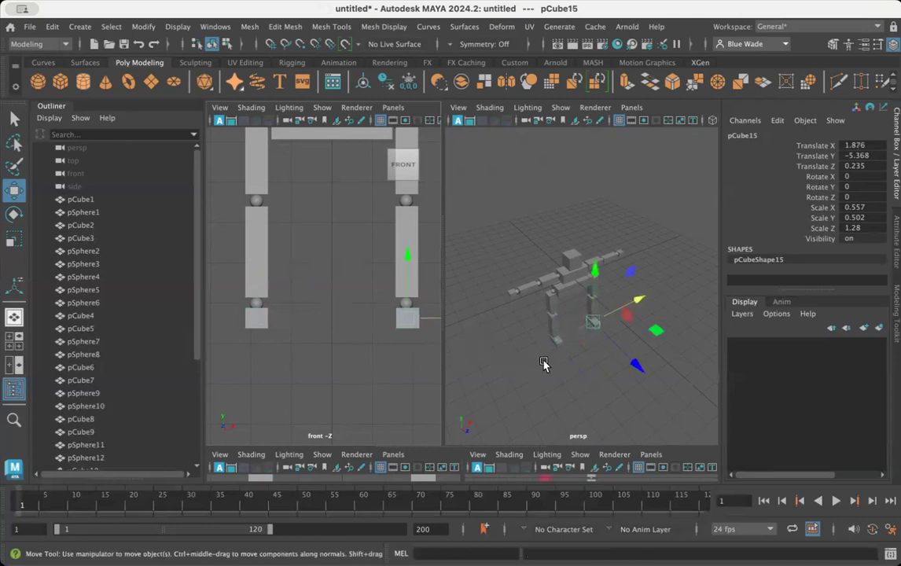
- Examine the assembled figure in the perspective and front views, checking the feet, legs, torso, head and joint spheres
left_click_drag(543, 364, 545, 356, "alt")
right_click_drag(545, 356, 737, 357, "alt")
left_click_drag(658, 360, 744, 371, "alt")
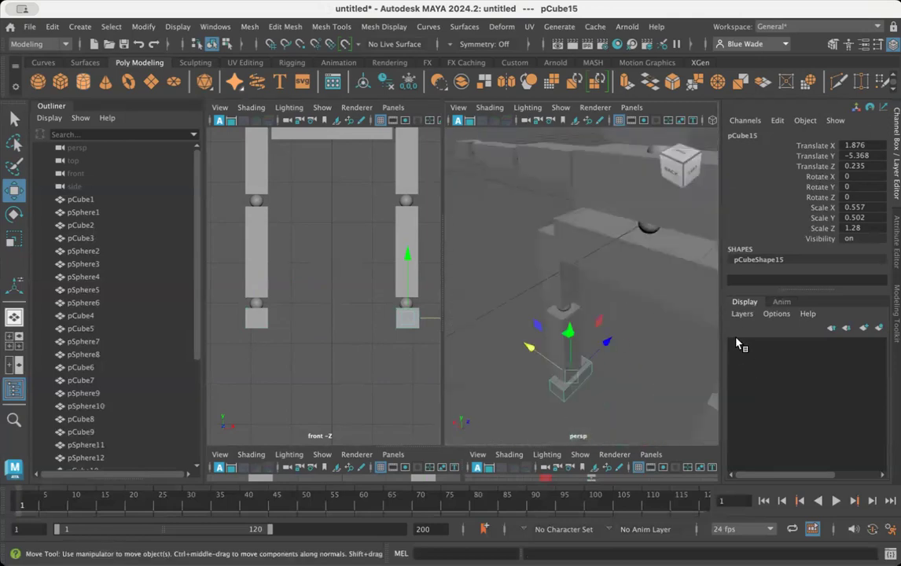
left_click_drag(676, 315, 595, 259, "alt")
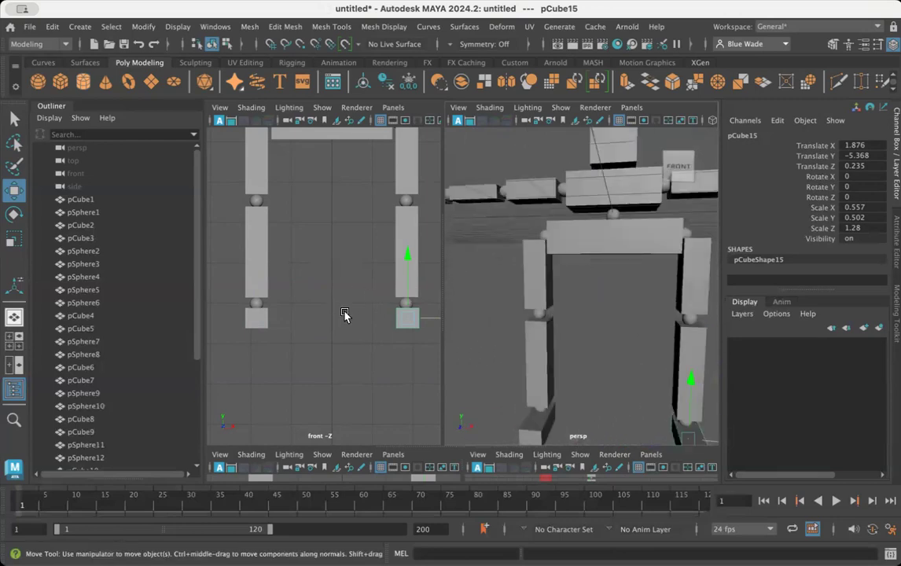
scroll(314, 313, "down", 5)
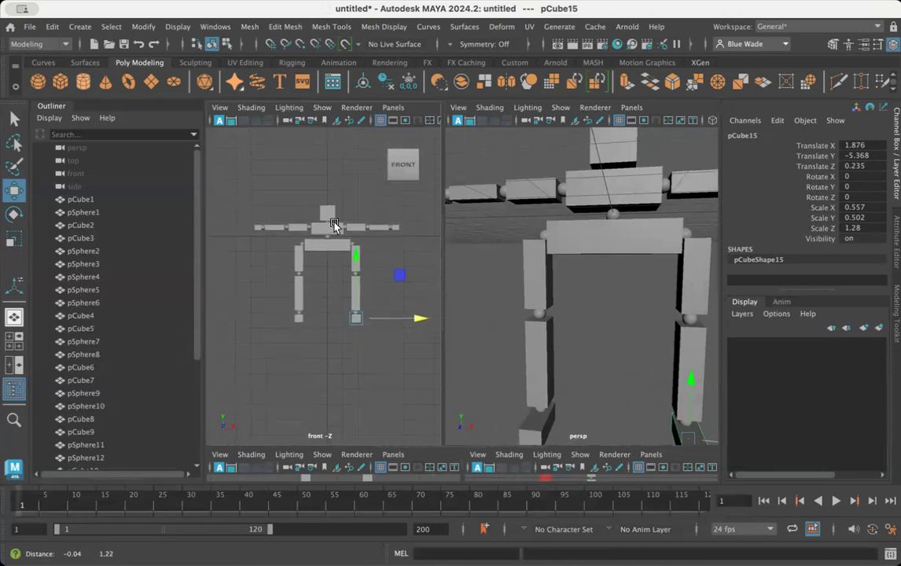
scroll(400, 249, "up", 3)
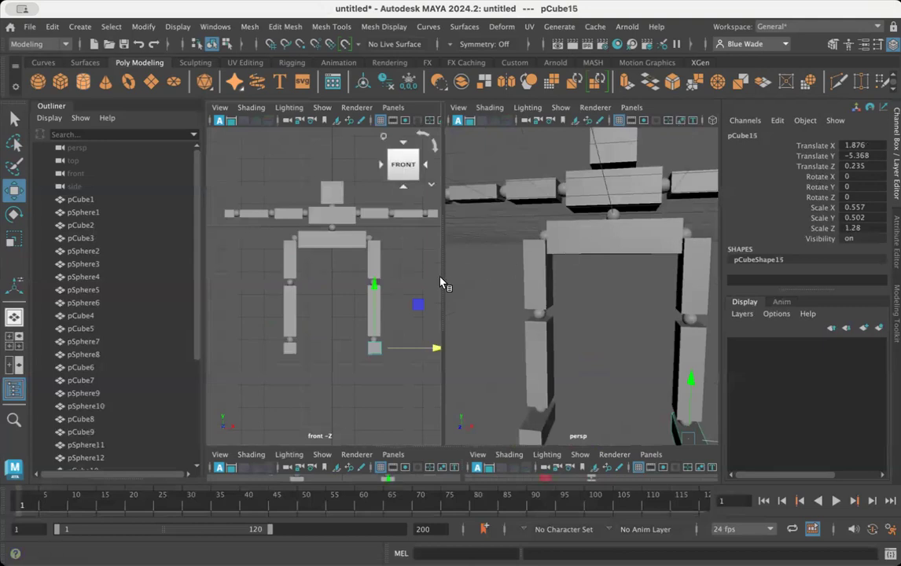
scroll(367, 284, "up", 2)
right_click_drag(368, 284, 470, 290, "alt")
middle_click_drag(374, 247, 335, 452, "alt")
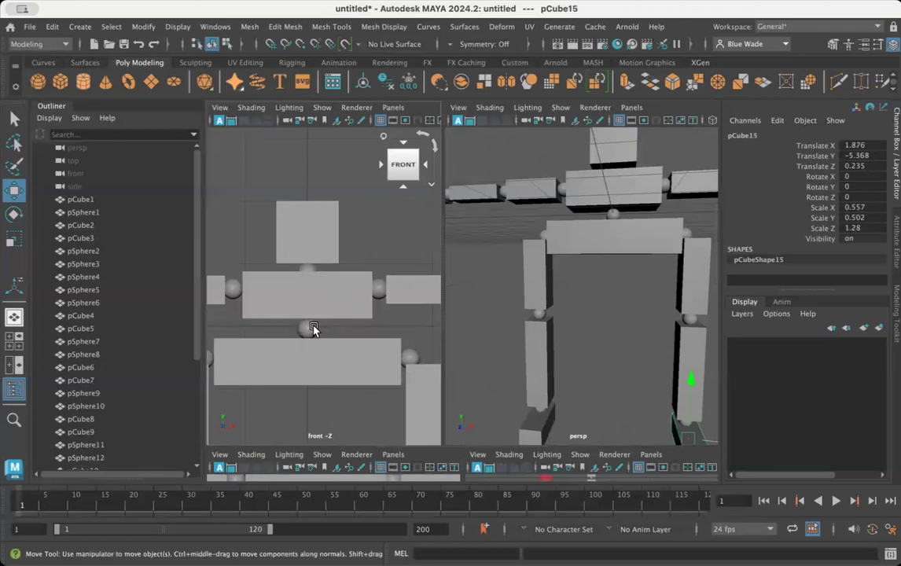
scroll(347, 317, "down", 5)
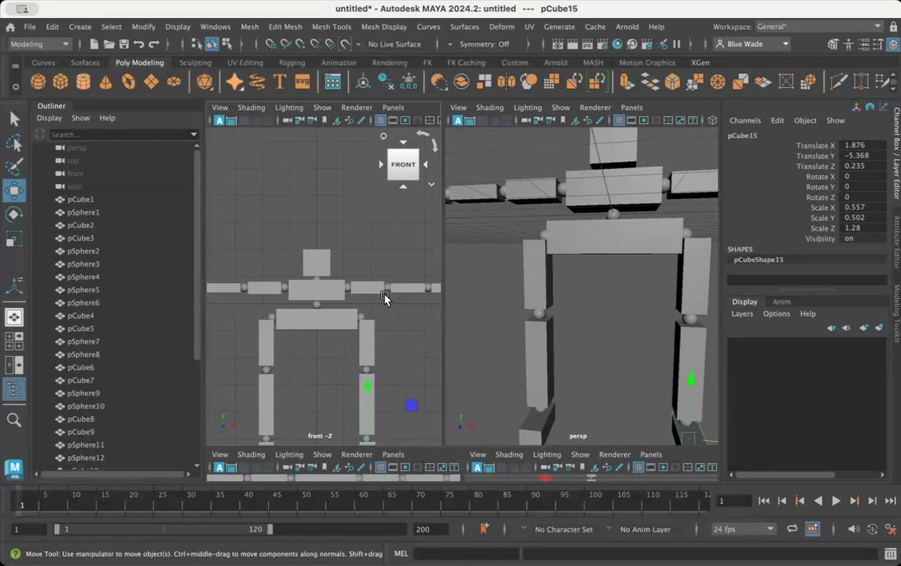
middle_click_drag(376, 317, 400, 242, "alt")
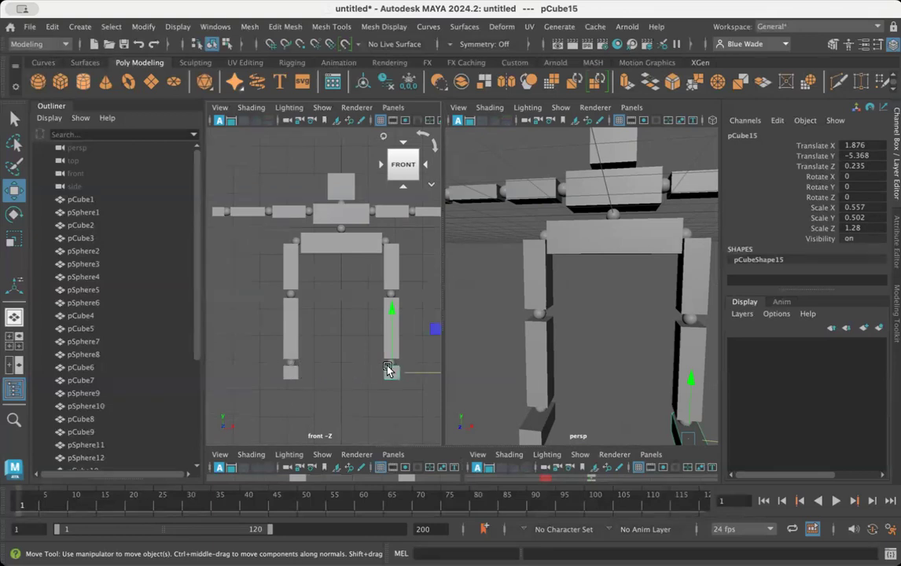
scroll(358, 352, "down", 2)
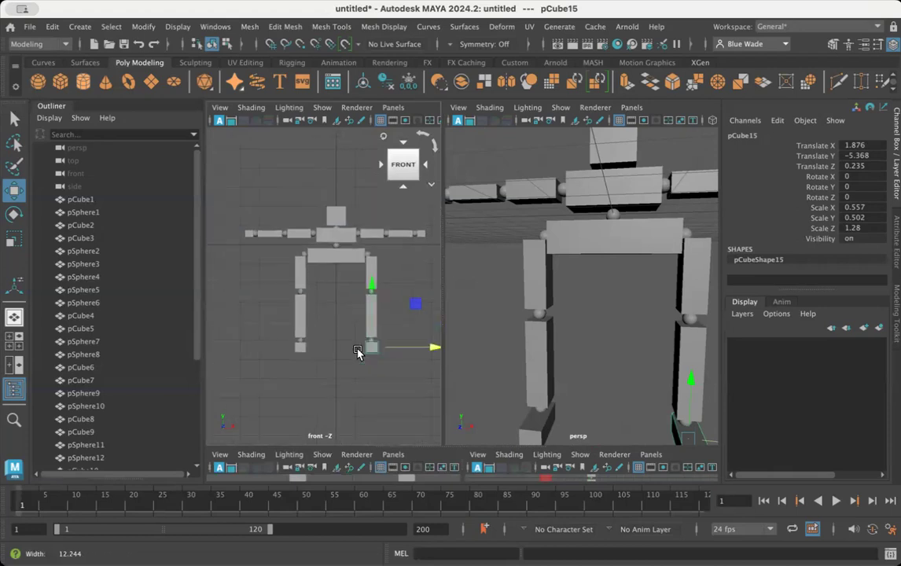